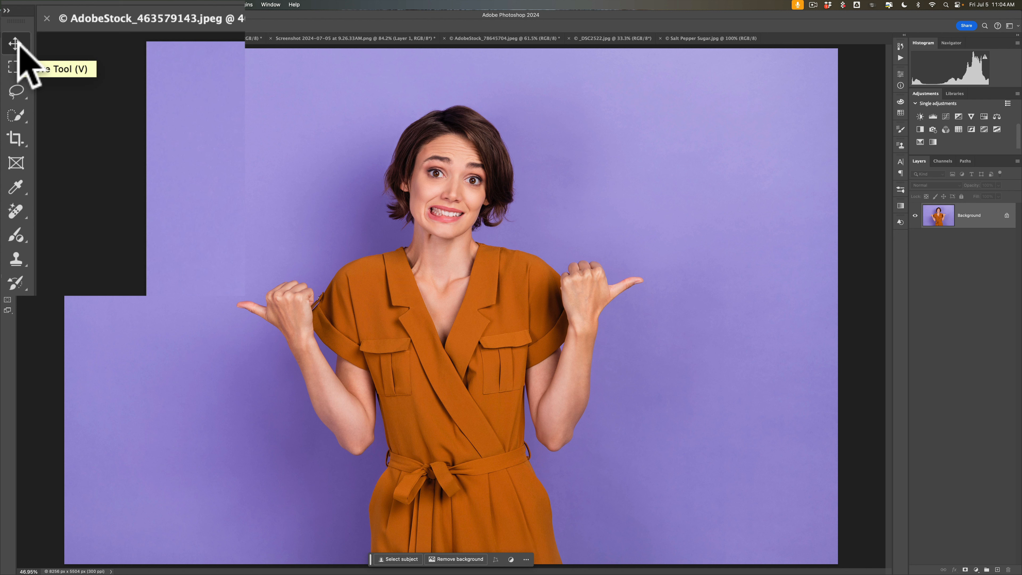
Draw a trial rectangular marquee on the empty purple backdrop beside the woman's head and deselect it
click(18, 64)
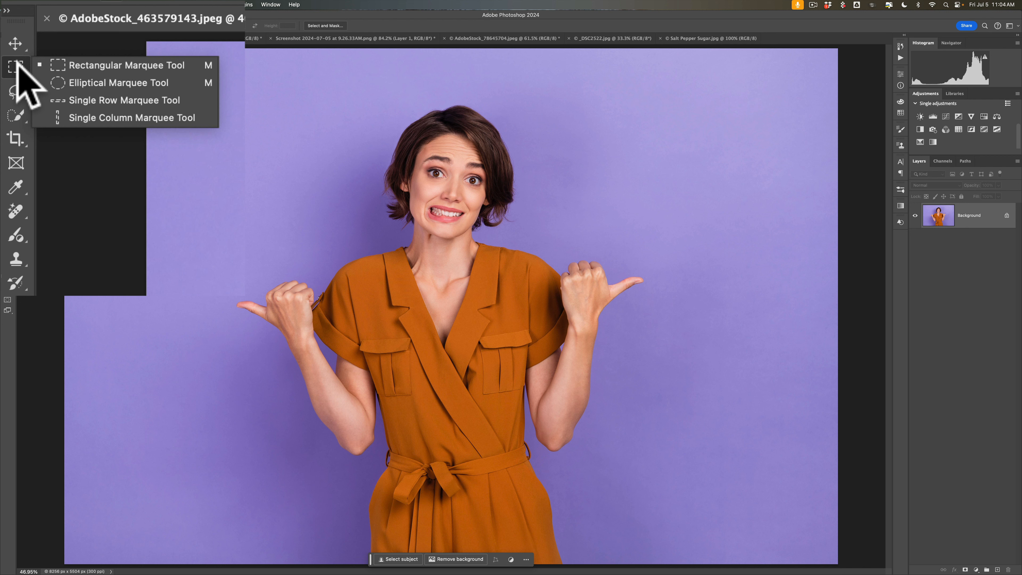
click(16, 90)
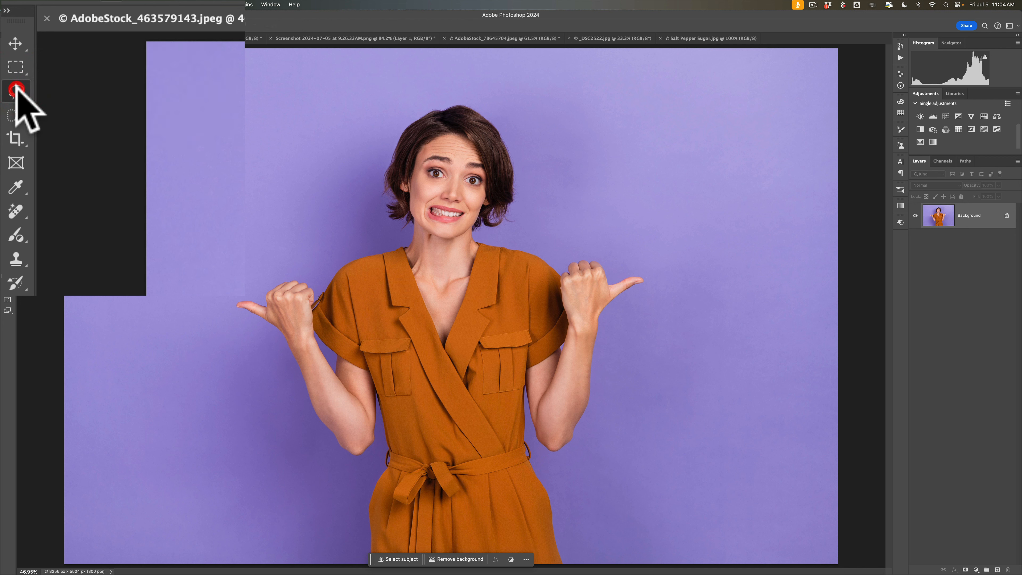
click(16, 91)
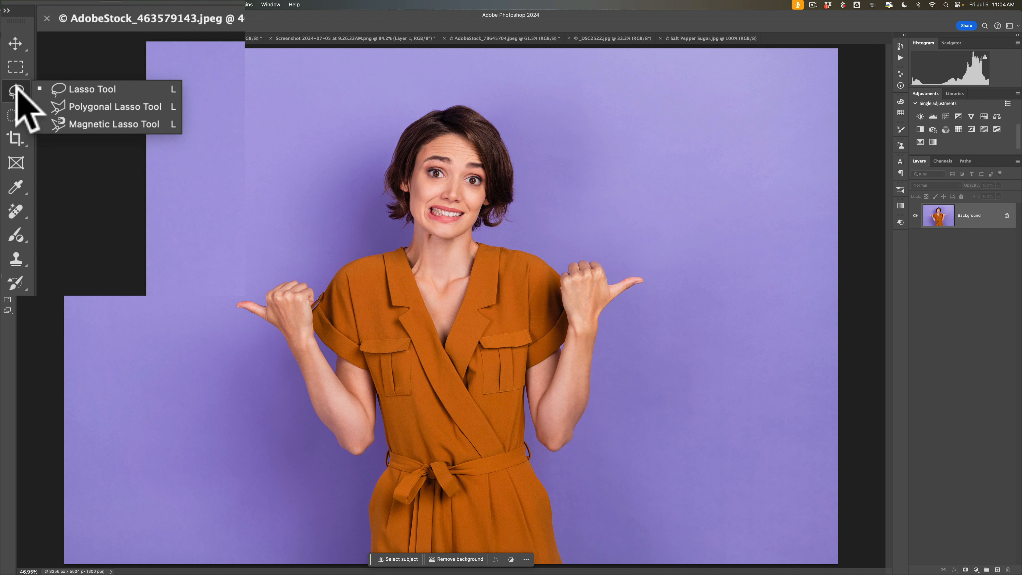
click(15, 68)
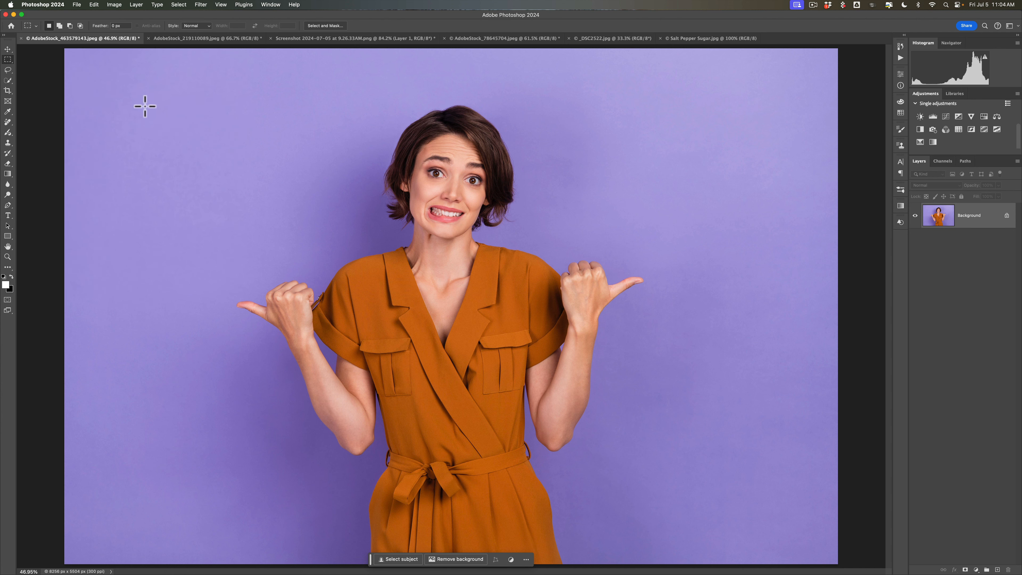
drag(144, 106, 301, 220)
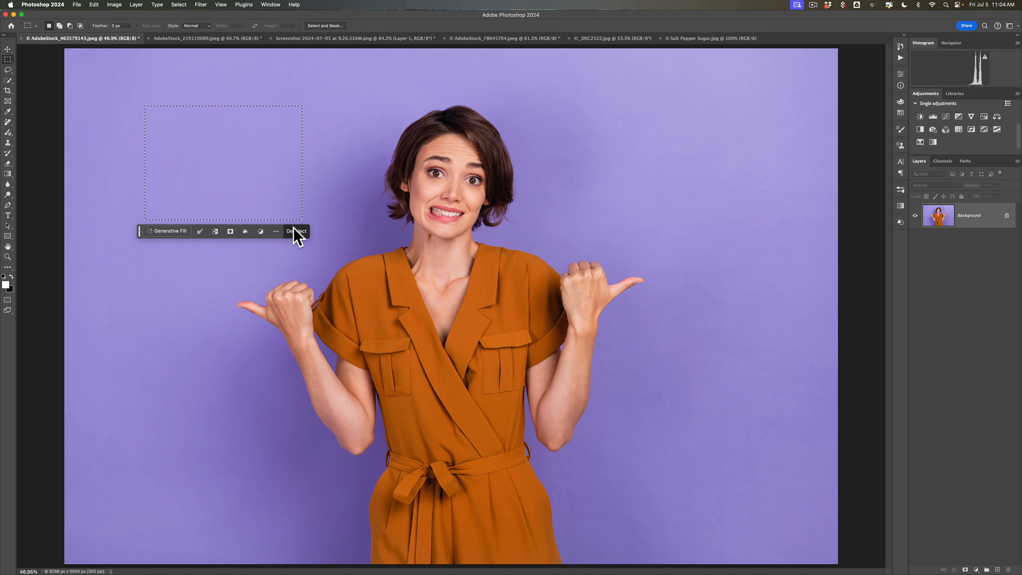
key(super+d)
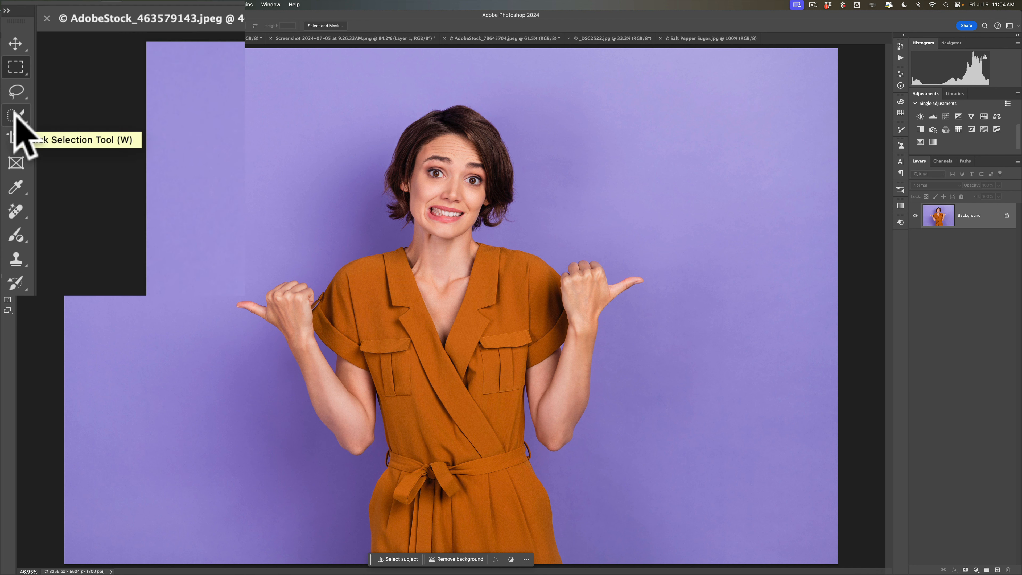
Activate the Quick Selection Tool and set its Select Subject processing to Cloud (Detailed results)
click(15, 116)
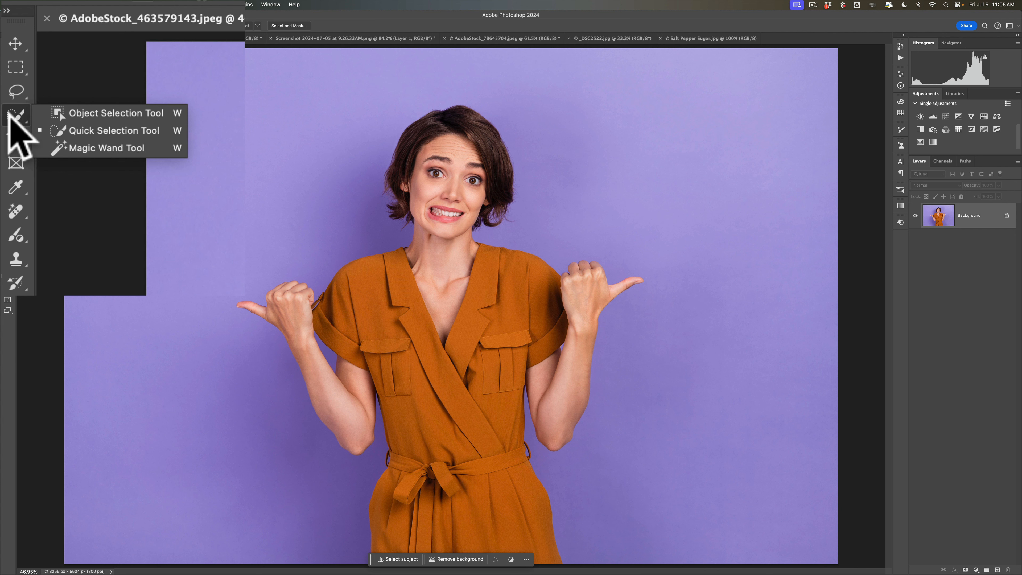
click(8, 112)
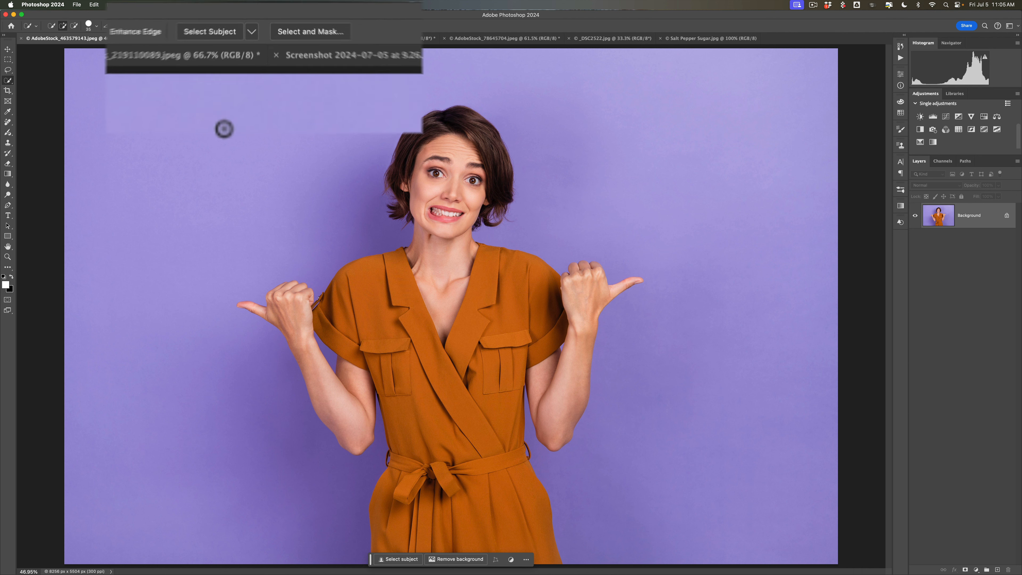
click(249, 37)
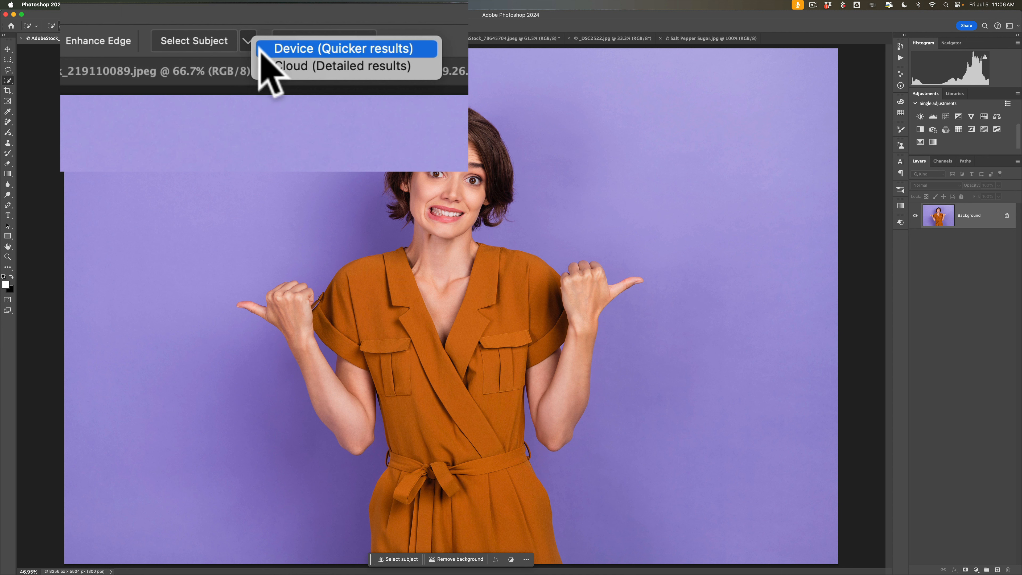
click(281, 65)
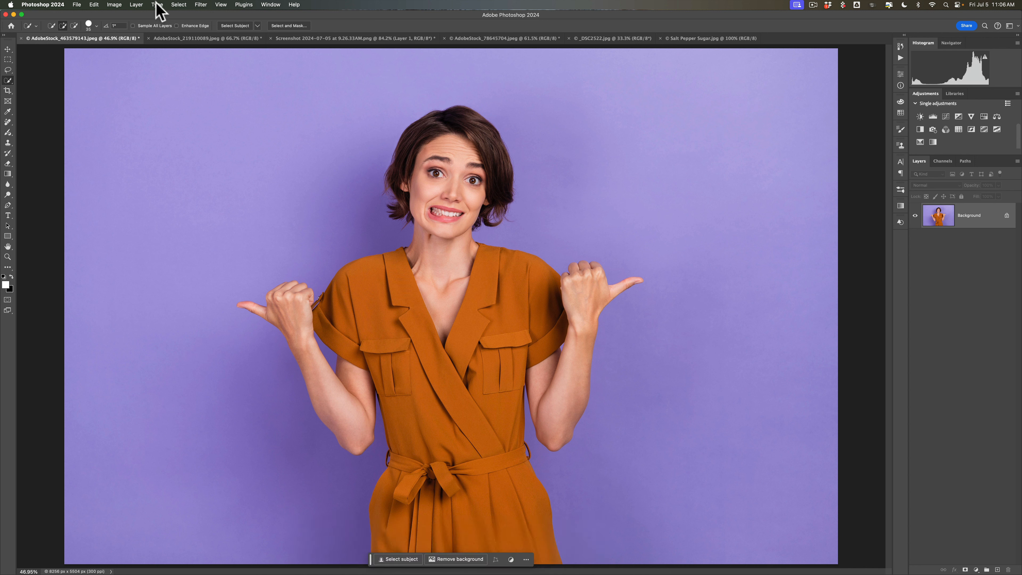
click(178, 5)
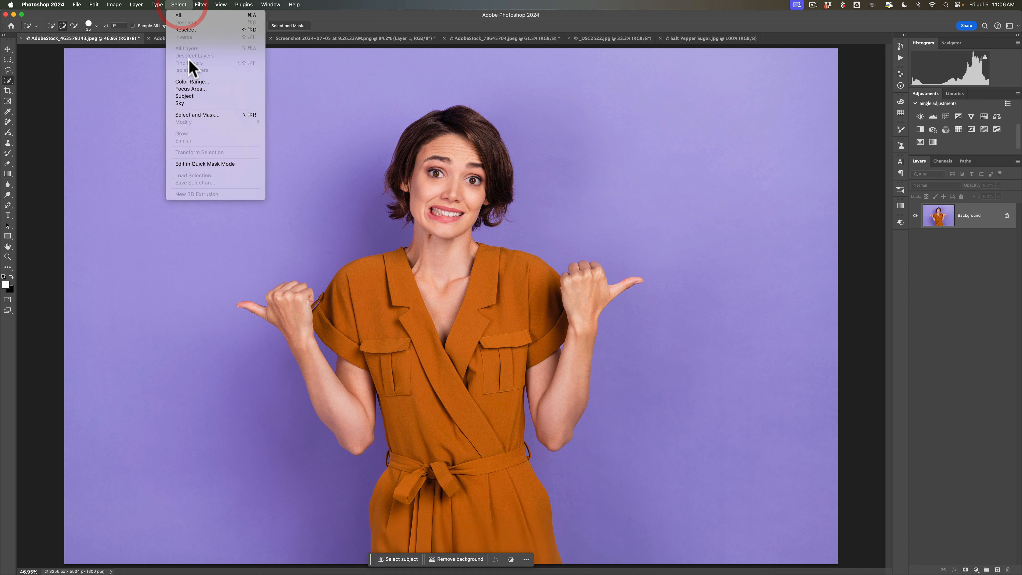
click(331, 27)
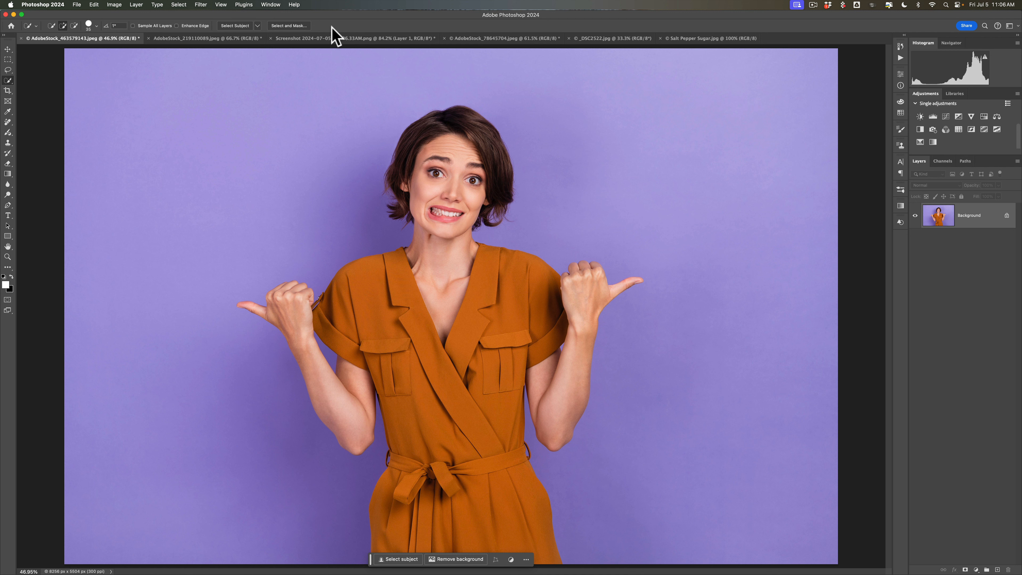
click(257, 25)
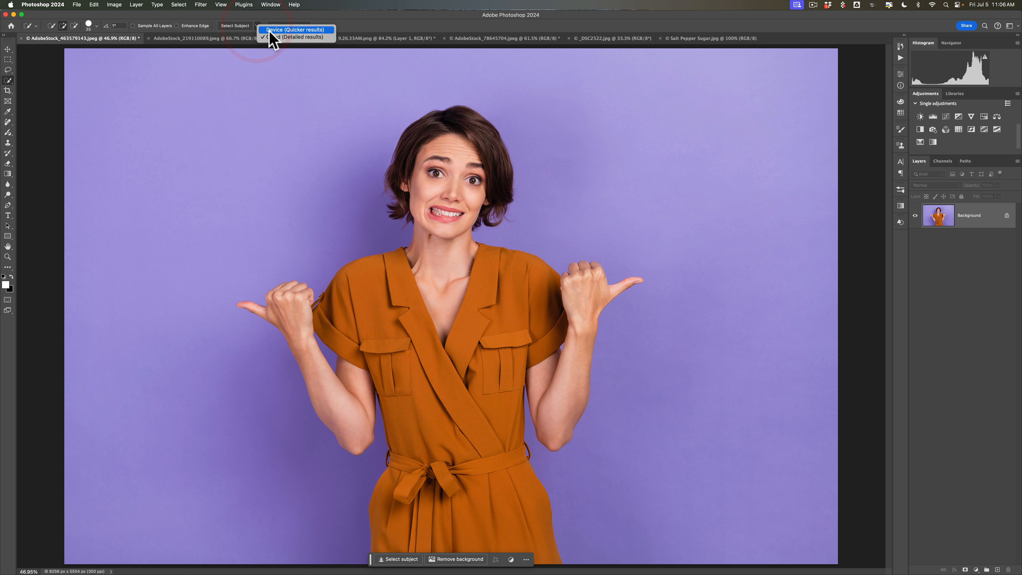
click(358, 24)
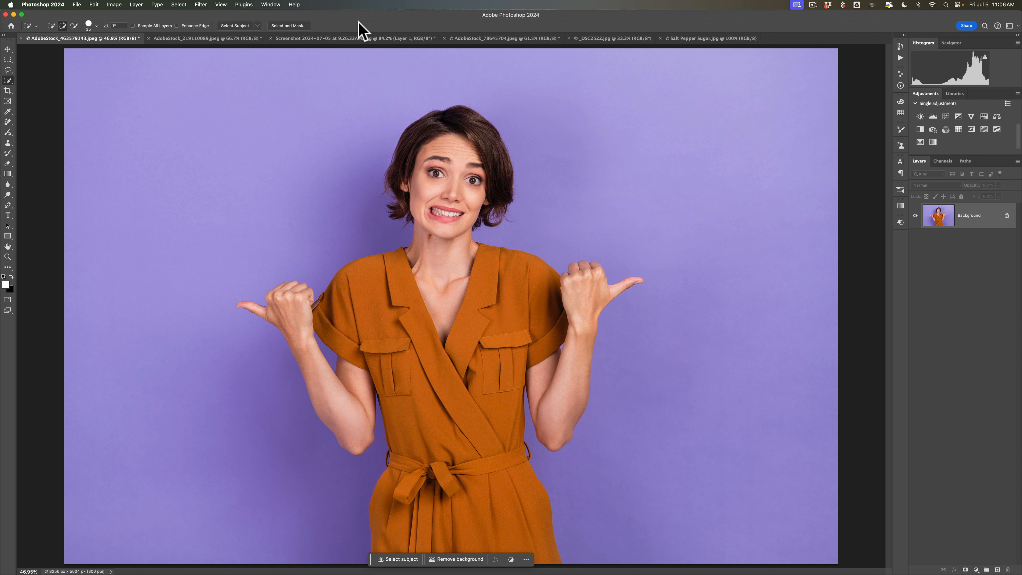
Set Select Subject and Remove Background to Cloud (Detailed results) in the Image Processing preferences
click(56, 5)
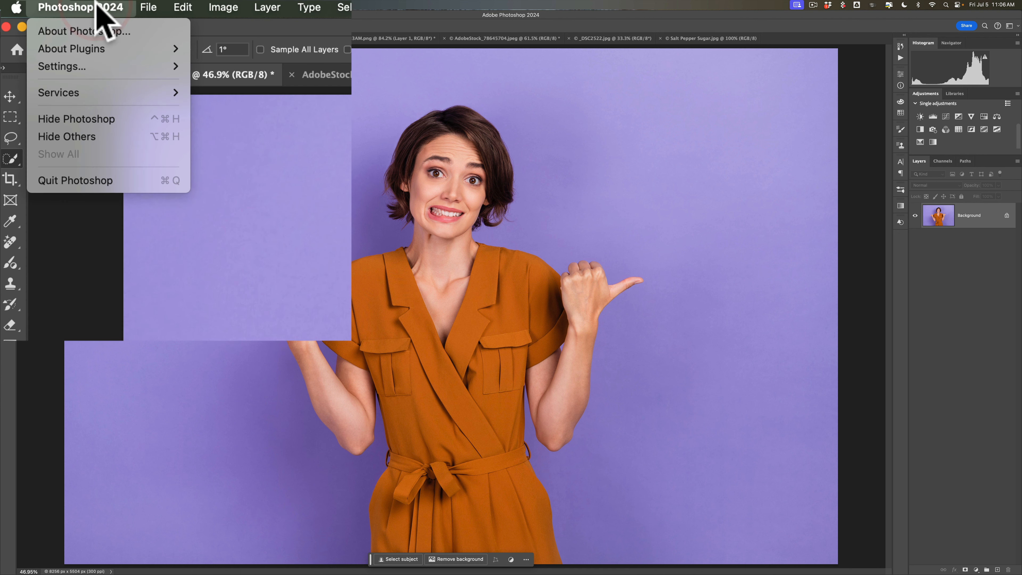
mouse_move(198, 4)
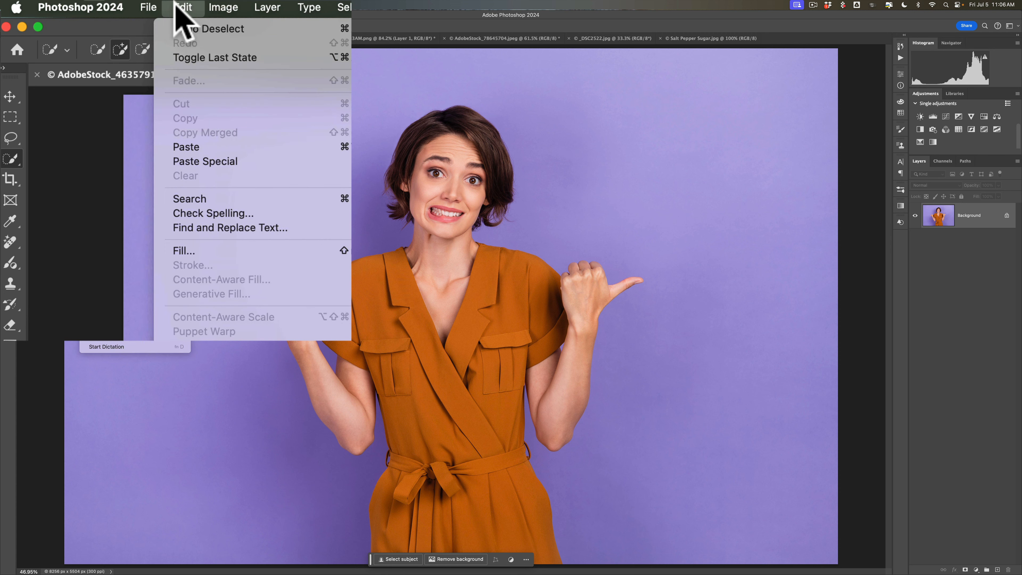
mouse_move(108, 8)
mouse_move(103, 67)
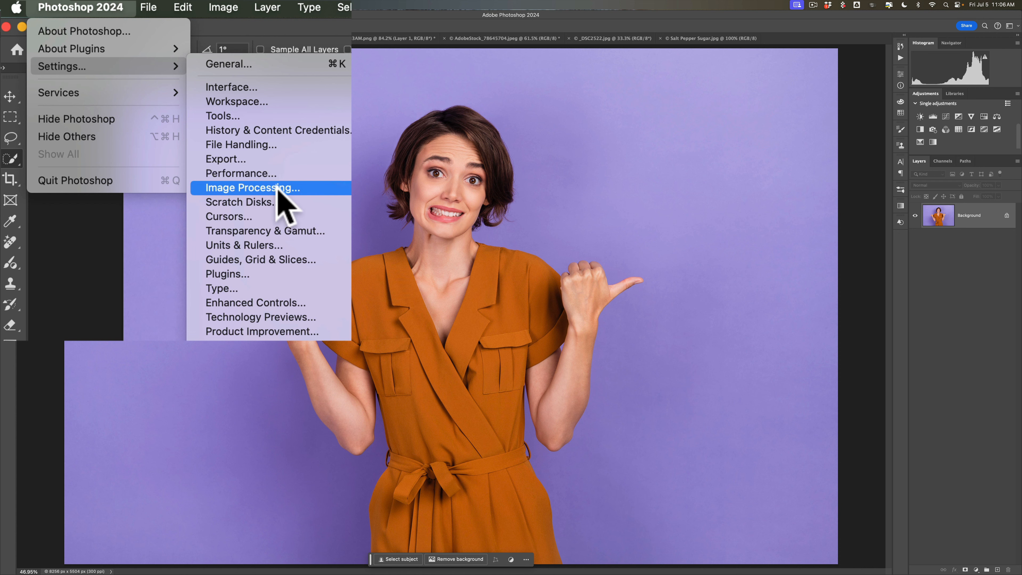
click(315, 187)
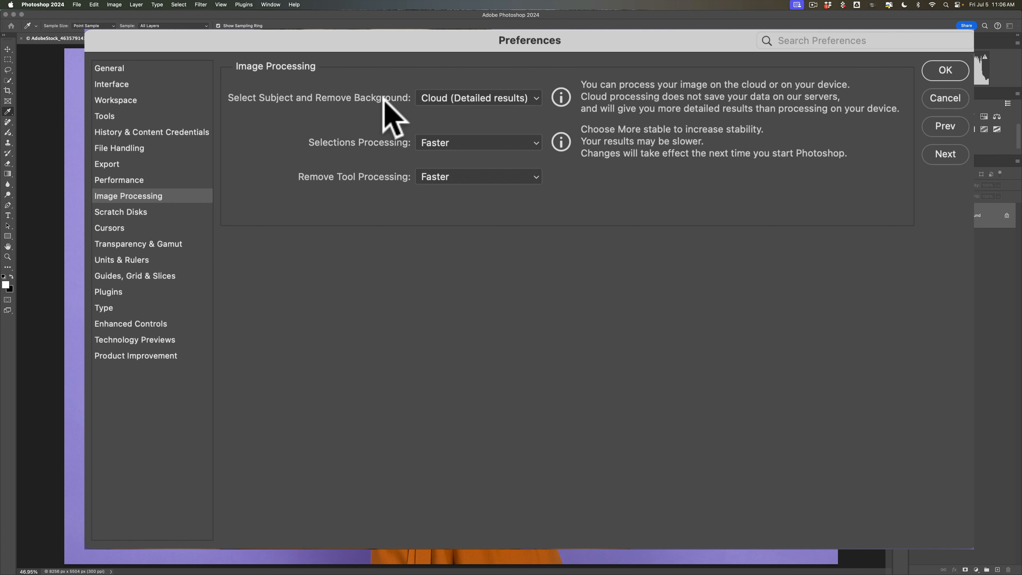
click(539, 100)
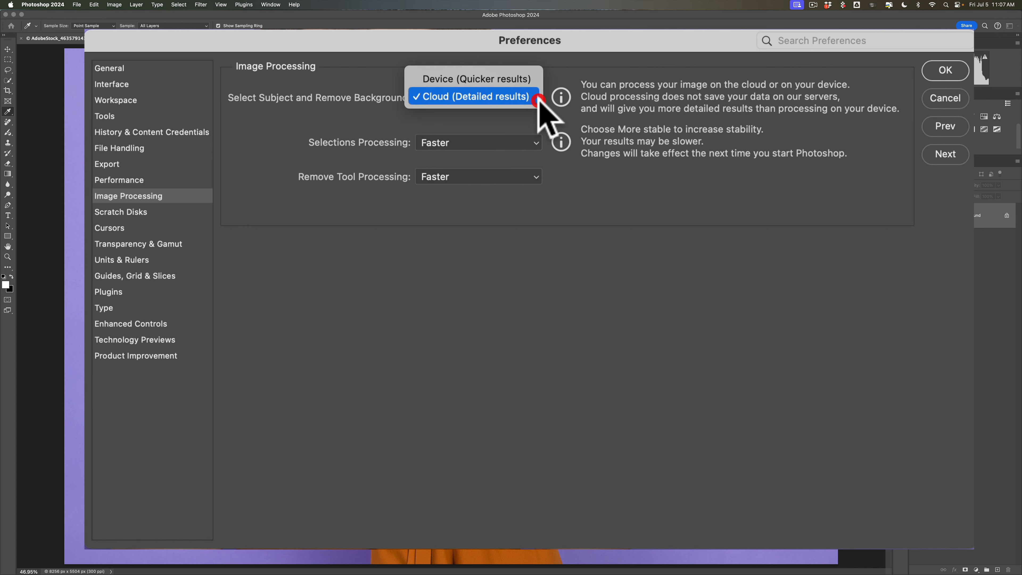
click(517, 96)
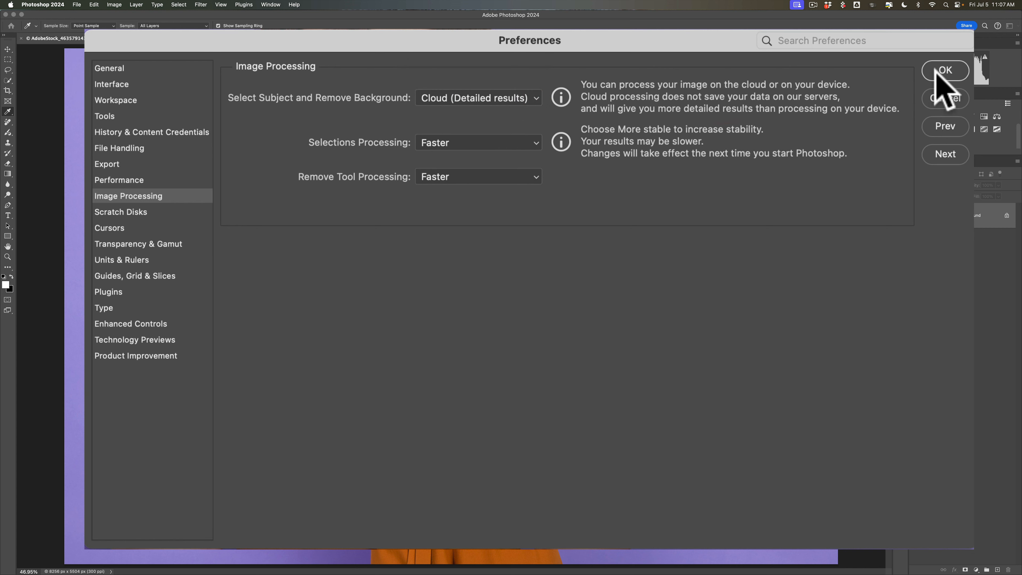
click(944, 72)
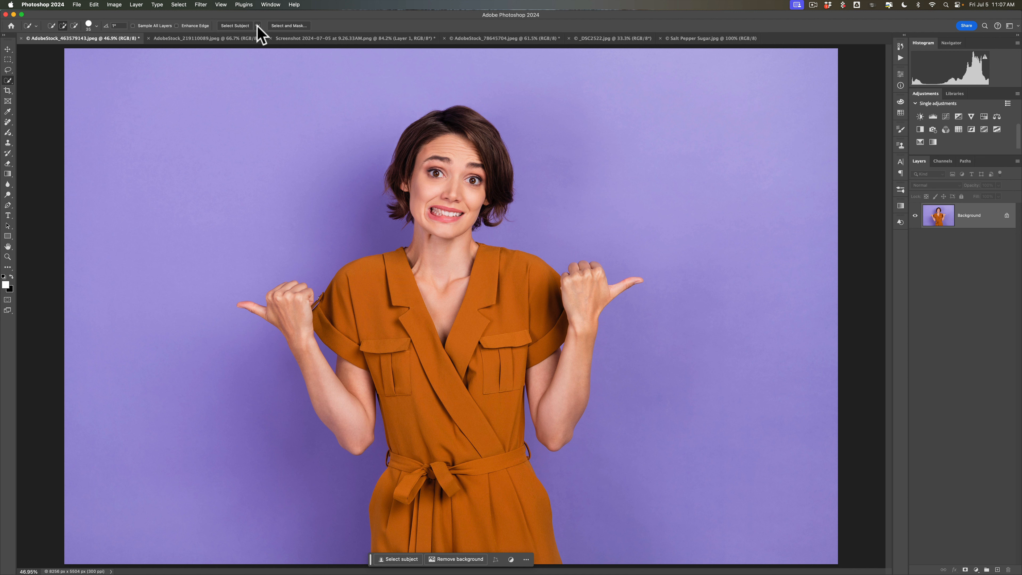
Select the woman with cloud-based Select Subject and apply Refine Hair to the selection in Select and Mask
click(257, 26)
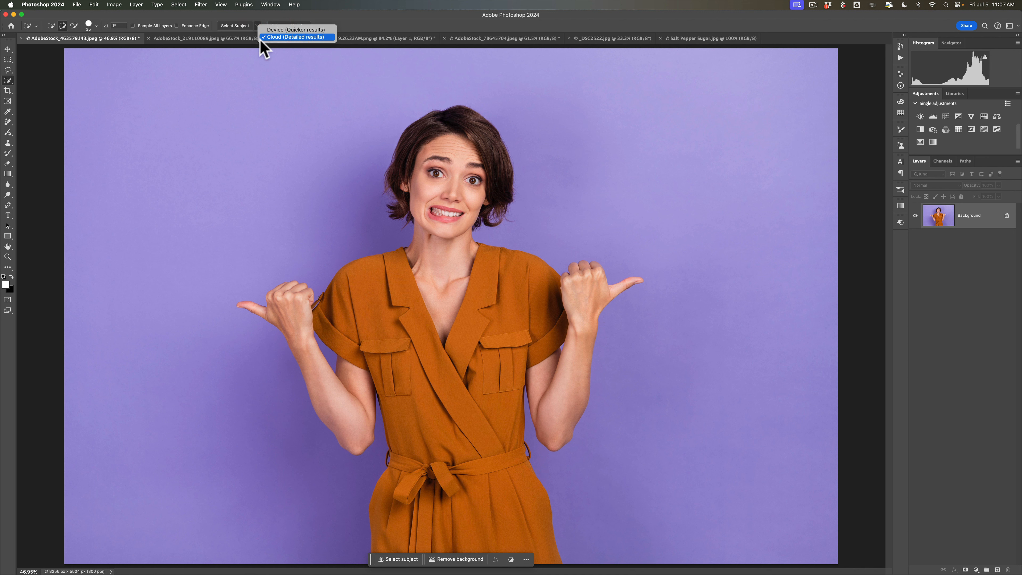
click(235, 26)
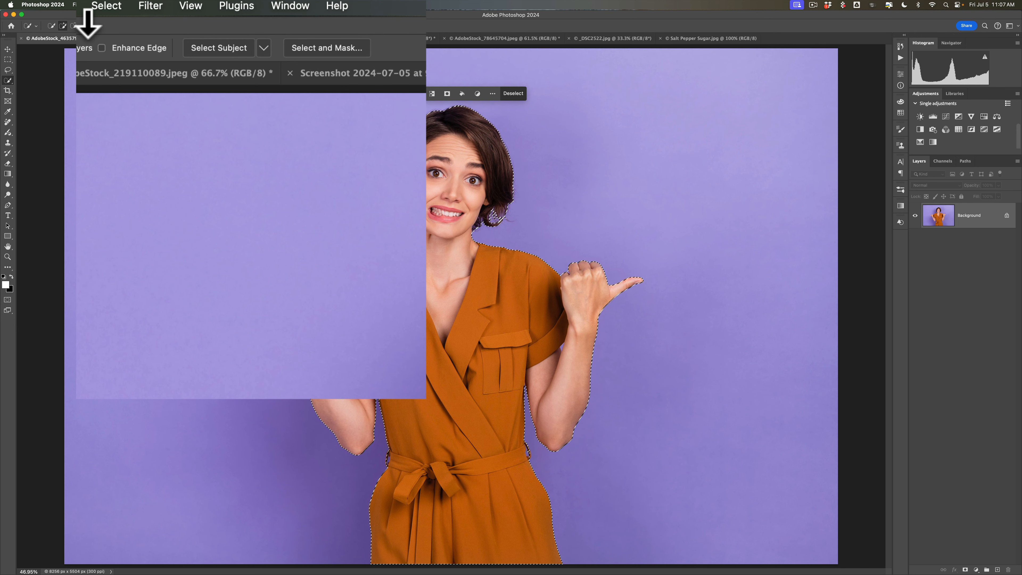
click(106, 6)
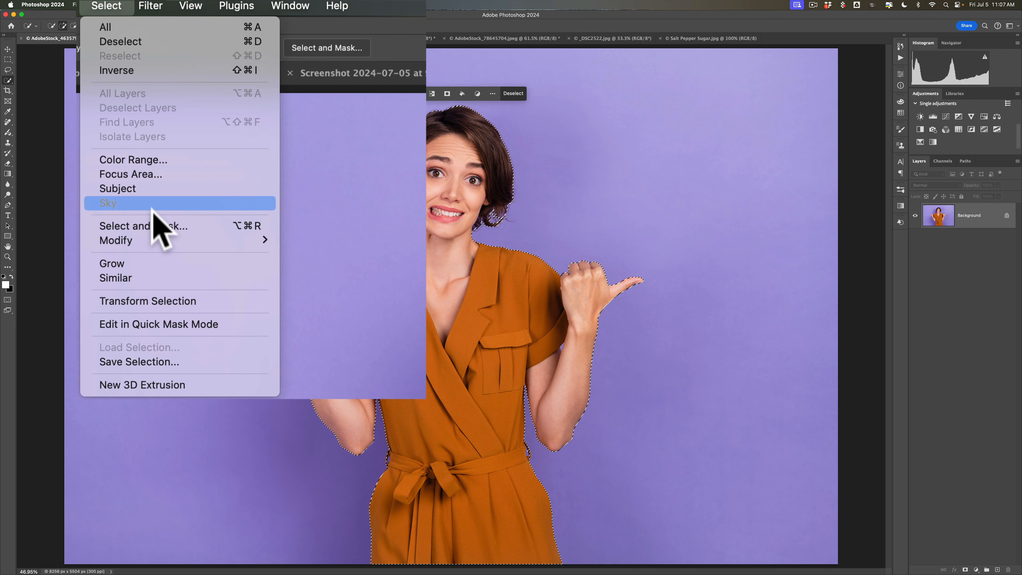
click(394, 39)
click(298, 27)
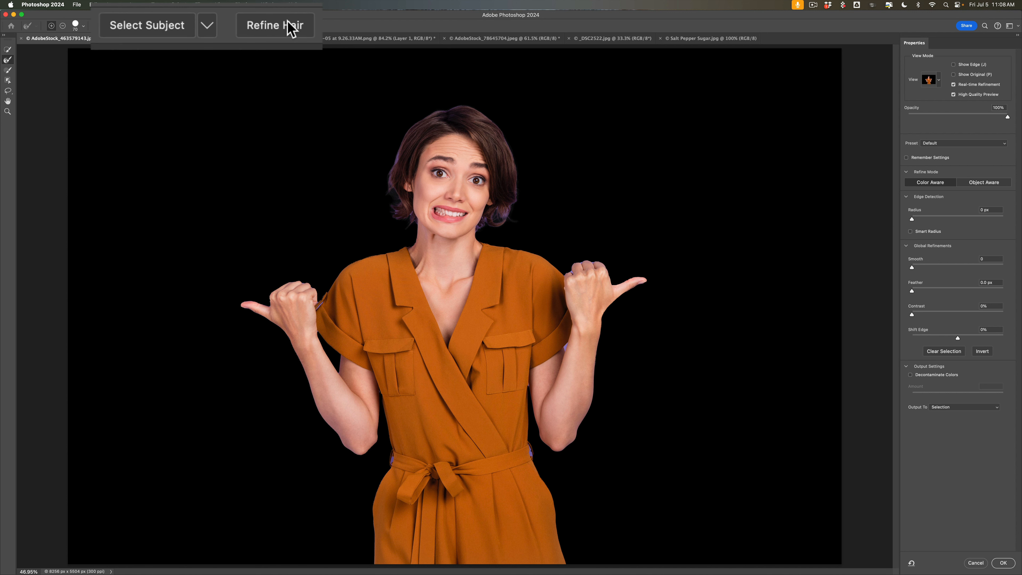
click(241, 27)
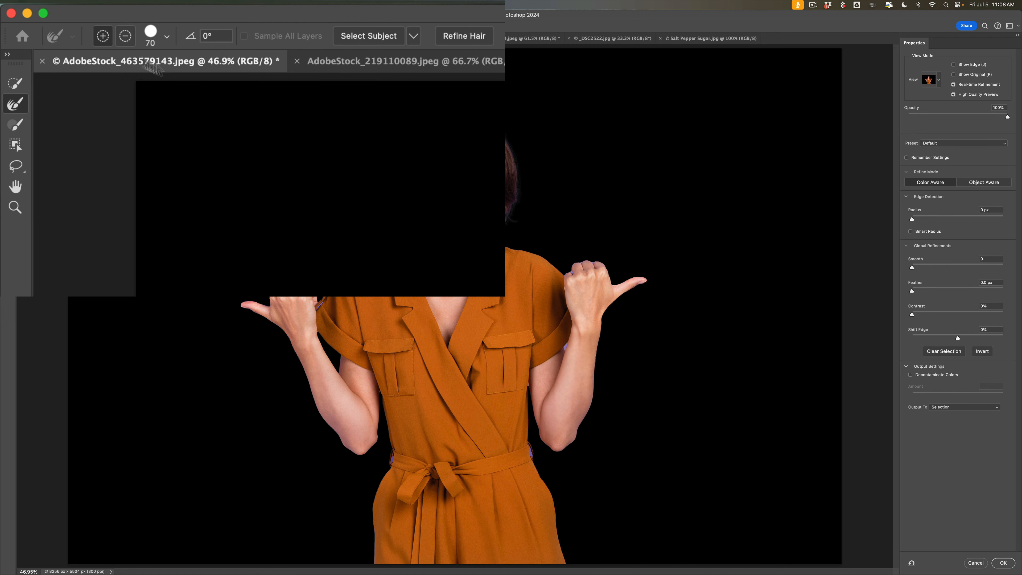
Clean up the purple fringes around the arms, fists and belt loops using the Refine Edge Brush at size 60
click(168, 37)
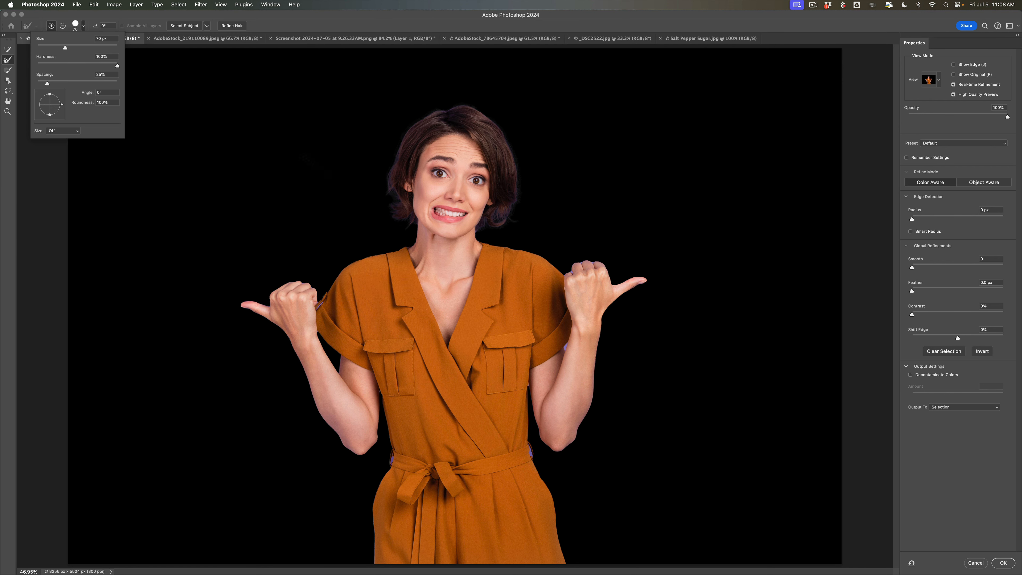
click(112, 21)
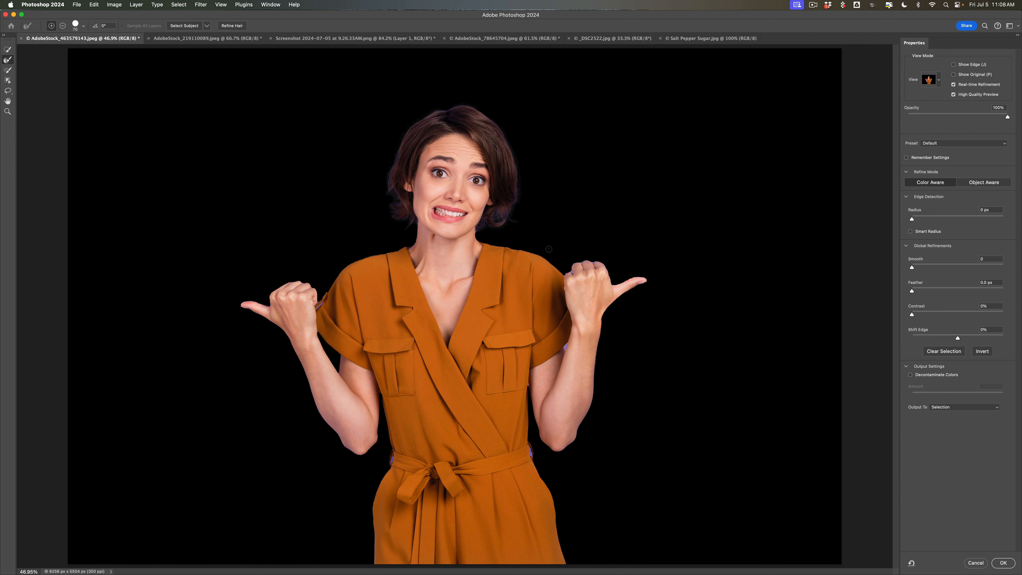
key(bracketright)
key(bracketleft)
click(565, 344)
click(573, 270)
click(580, 262)
click(593, 259)
click(530, 448)
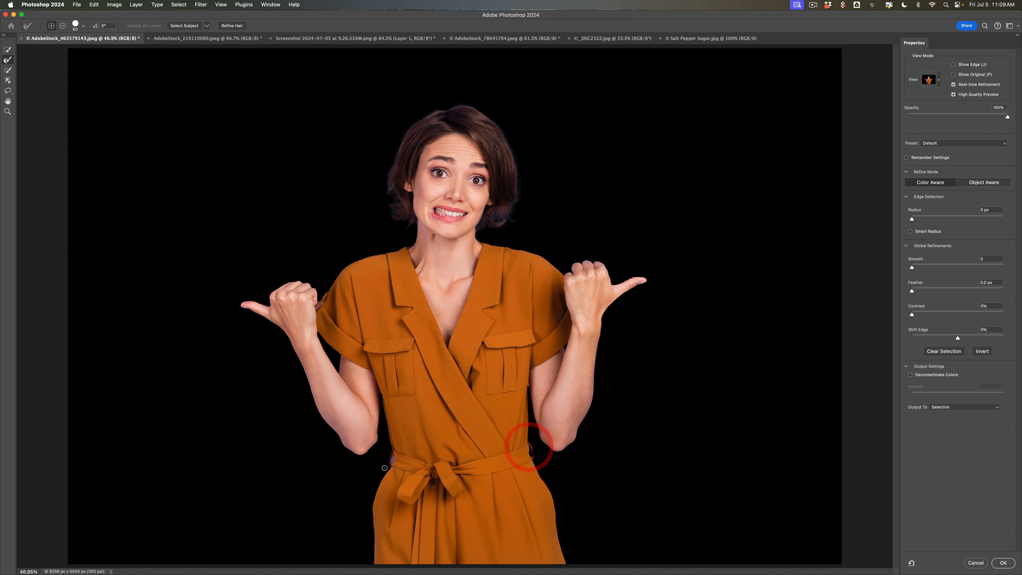
click(390, 453)
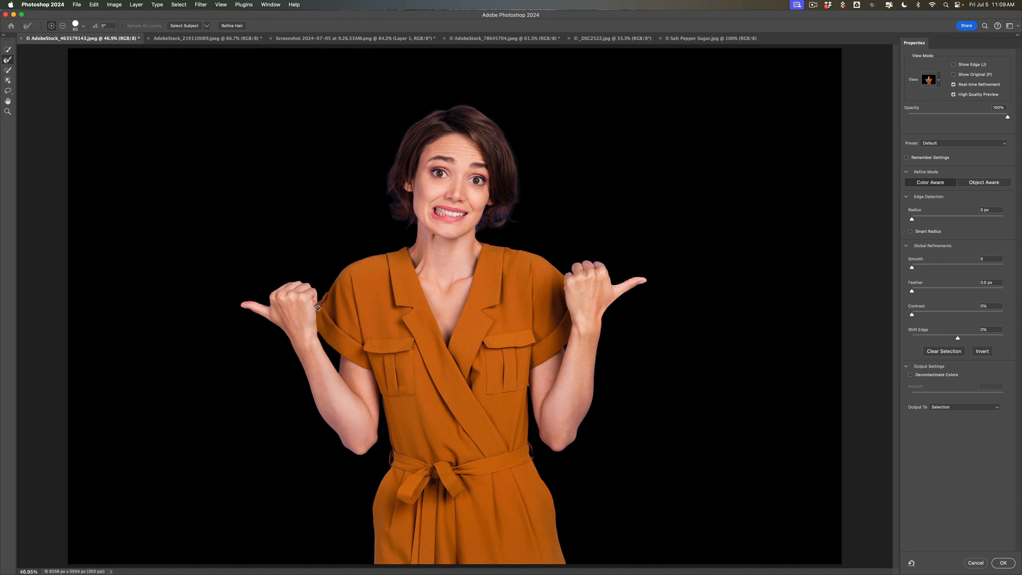
click(321, 303)
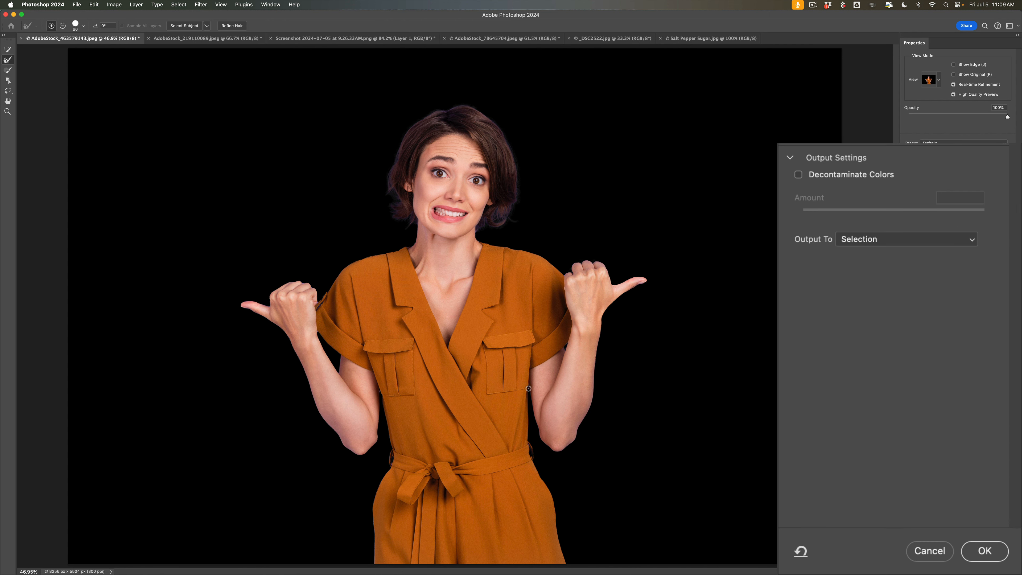
click(529, 385)
Output the refined result as a Selection and add a Black & White adjustment layer masked to the woman
click(870, 242)
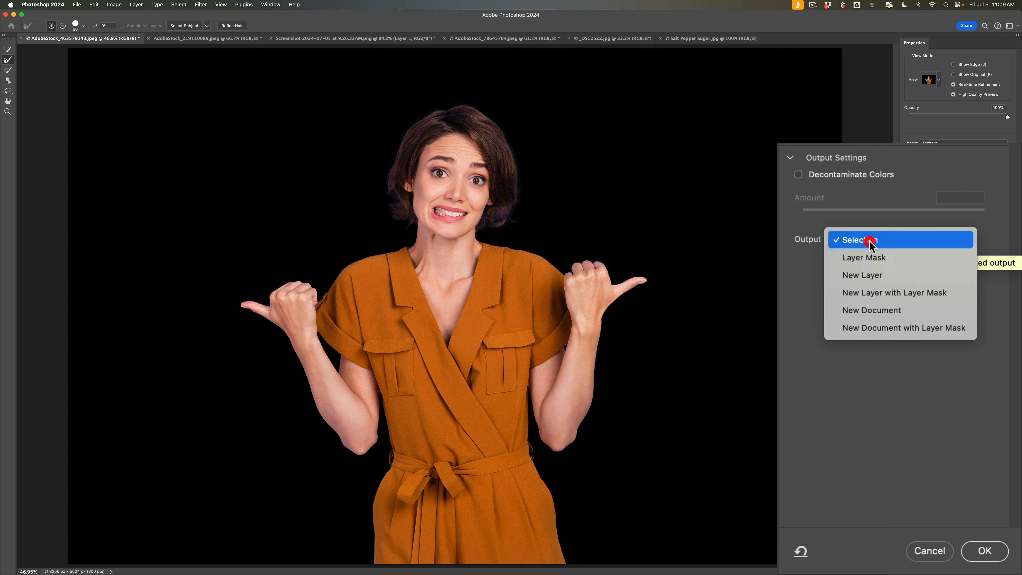
click(902, 243)
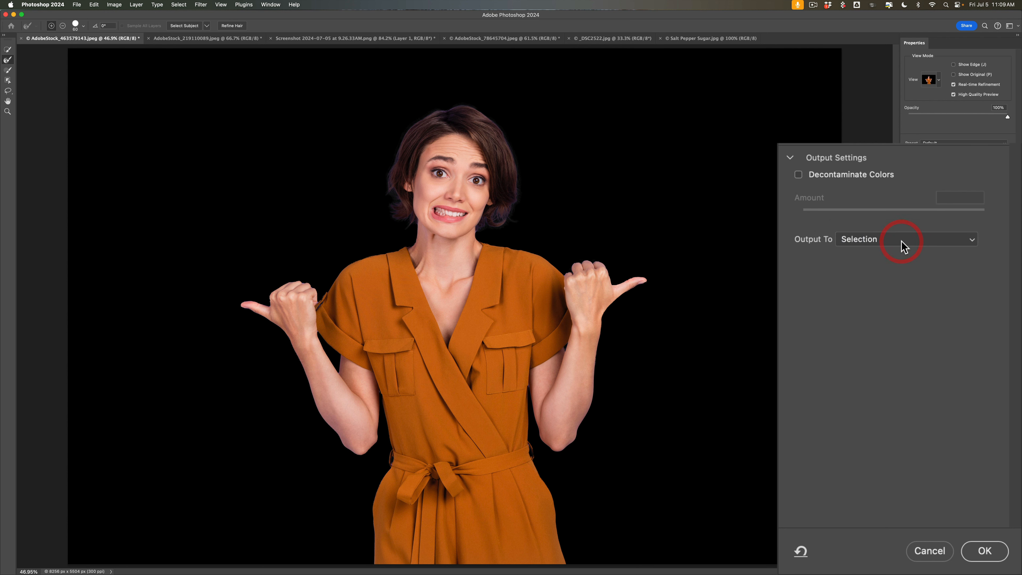
click(985, 551)
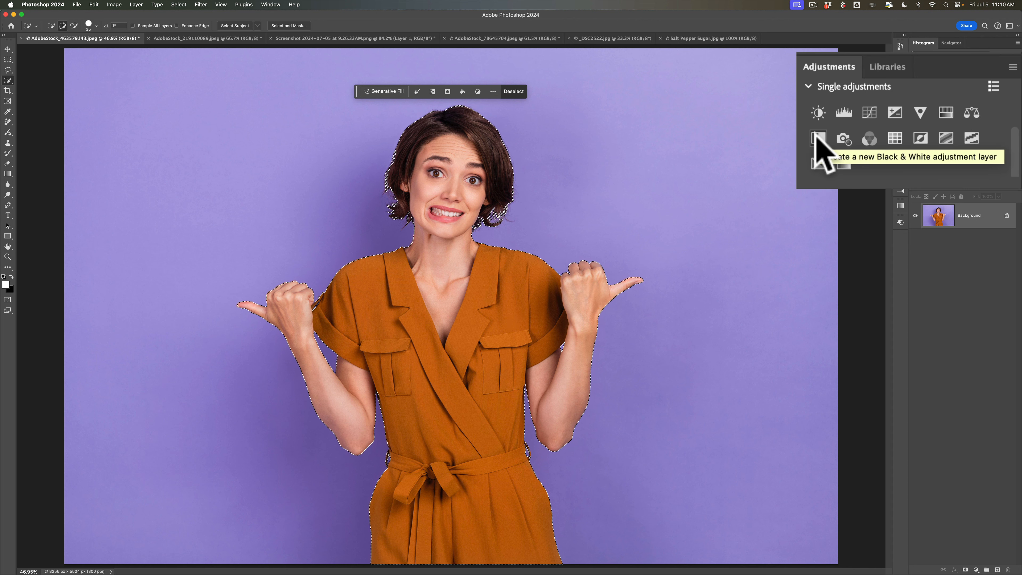
click(817, 140)
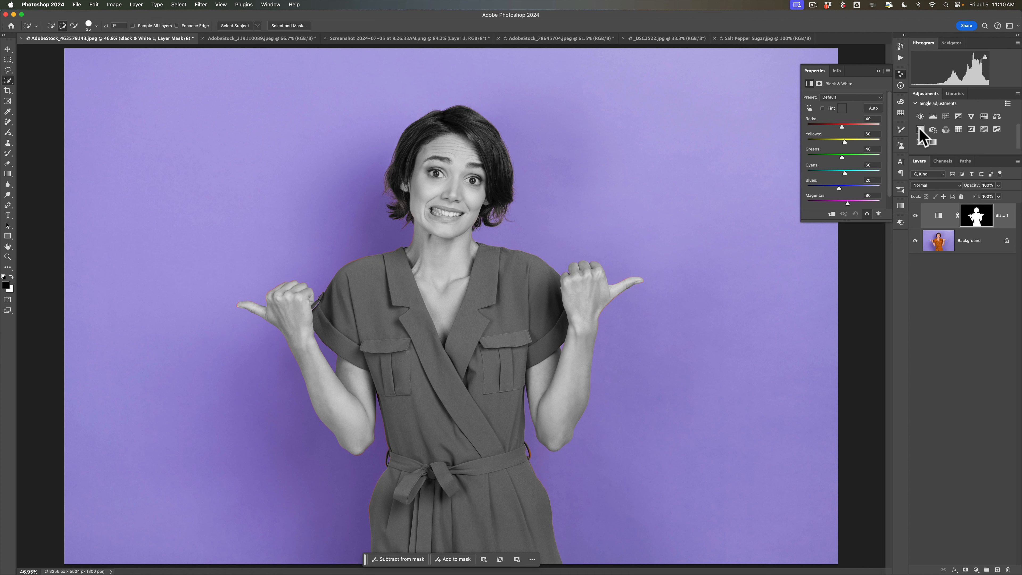
Undo the Black & White adjustment layer to get back to the active selection of the woman
key(super+z)
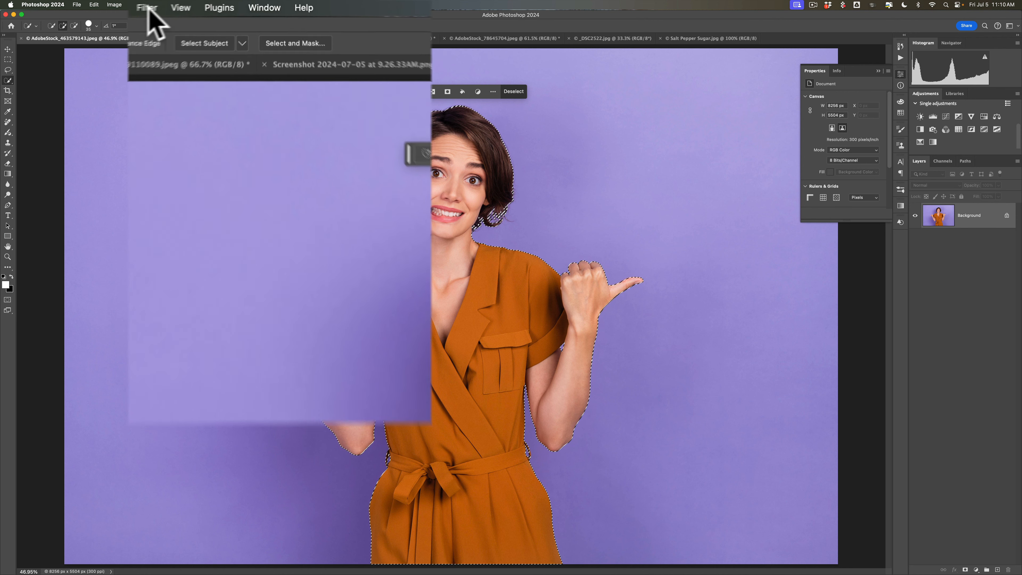
Try the Add Noise filter on the selected woman with an amount of 134.18% and Uniform distribution
click(201, 4)
mouse_move(249, 253)
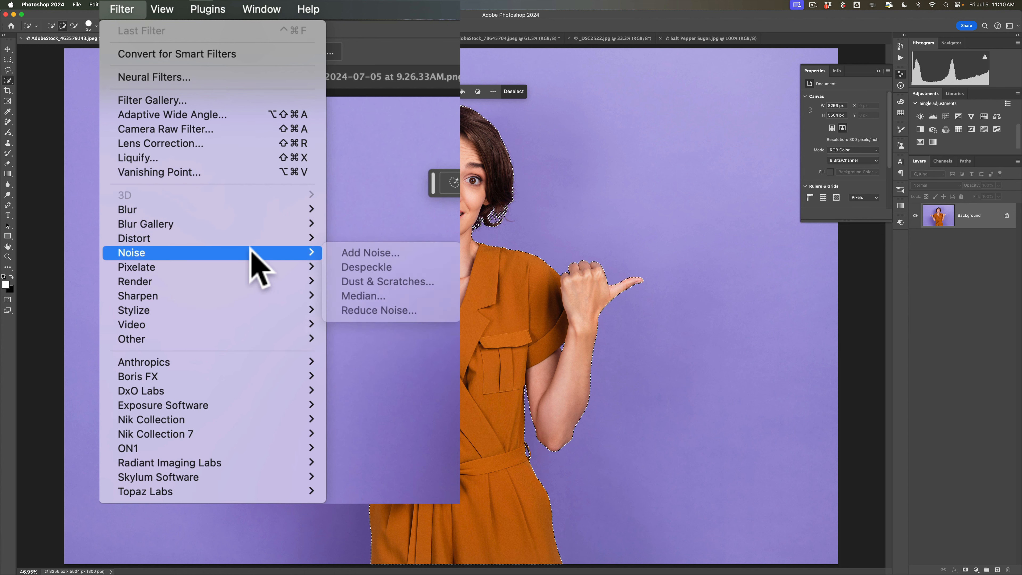
click(370, 252)
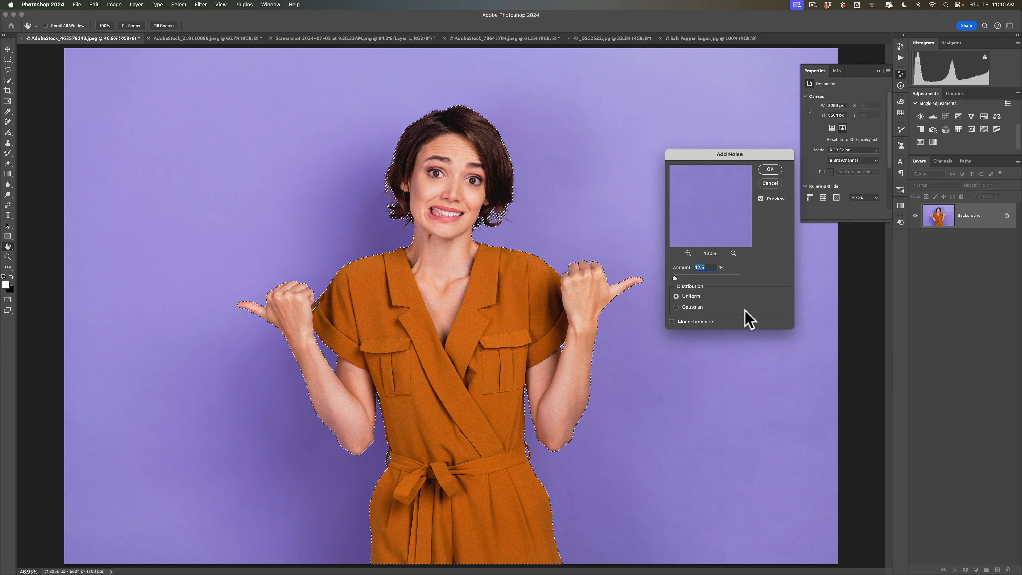
mouse_move(706, 279)
mouse_down()
mouse_move(731, 275)
mouse_move(680, 276)
mouse_move(698, 275)
mouse_up()
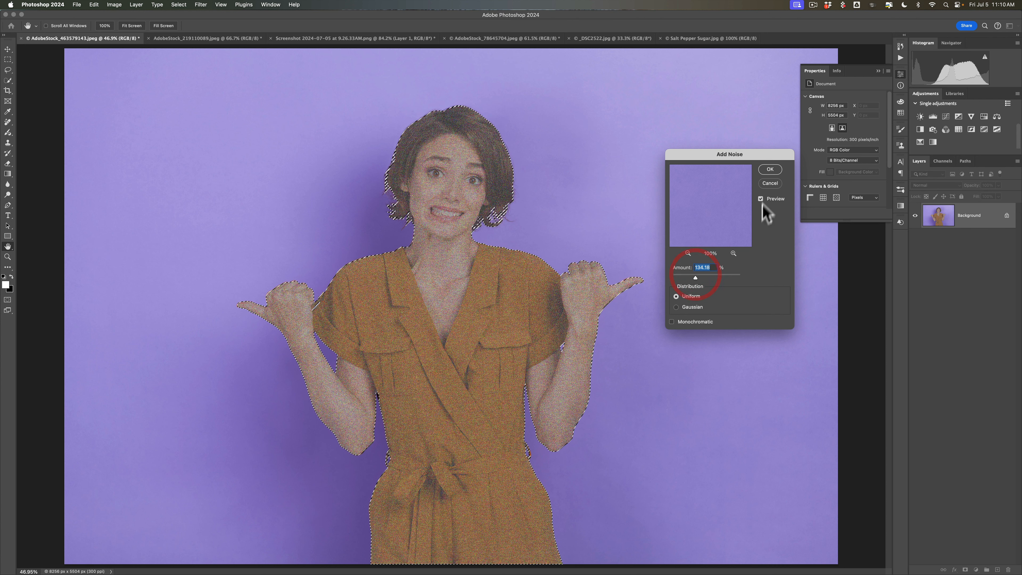
click(769, 183)
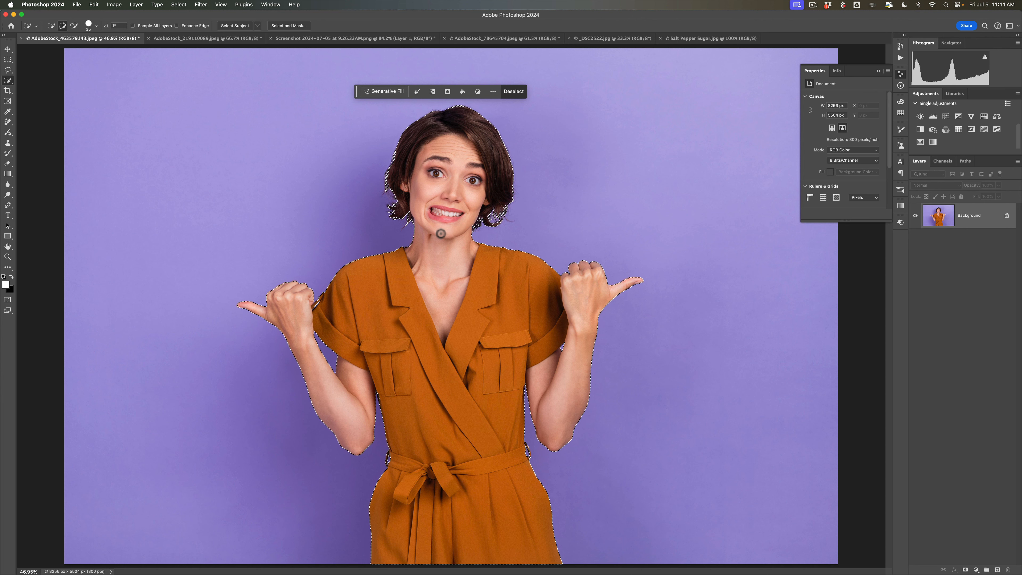
Bring up the AdobeStock_219110089.jpeg document with the Properties panel collapsed, and check the Lightroom screenshot document intended as the background
click(206, 38)
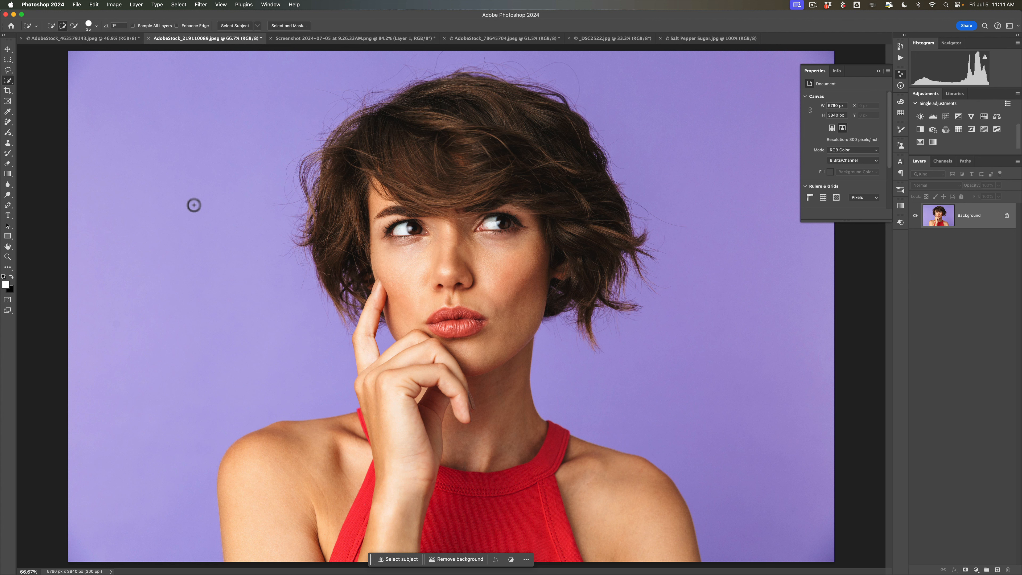
click(878, 70)
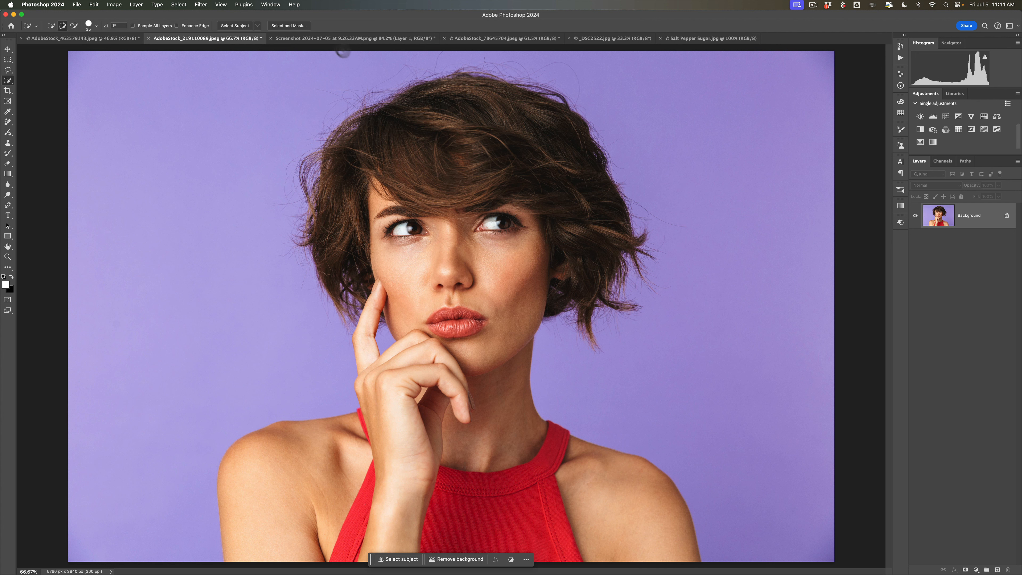
click(335, 39)
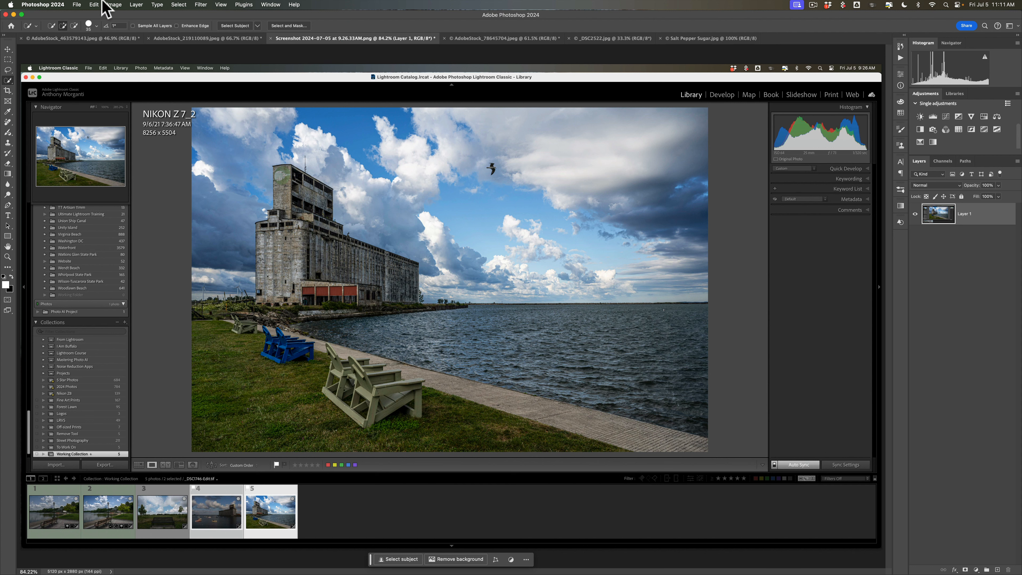
click(207, 39)
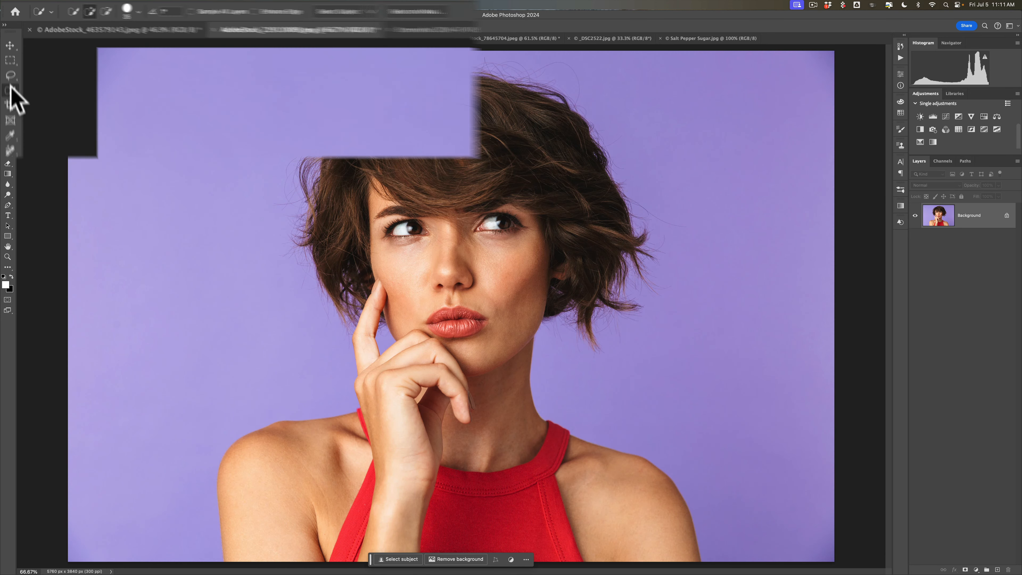
Select the short-haired woman with Select Subject and apply Refine Hair to the selection in Select and Mask
click(18, 140)
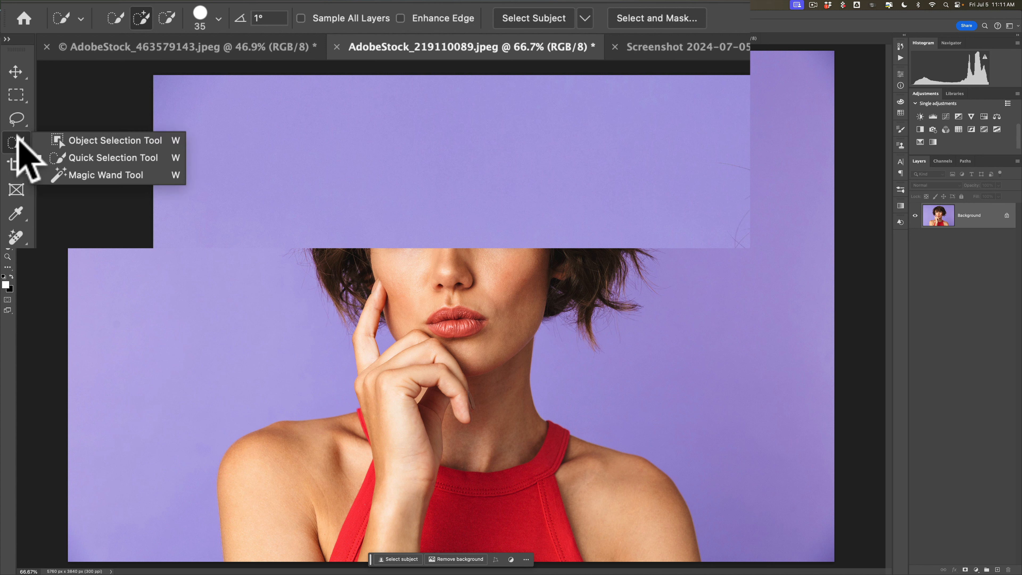
click(16, 143)
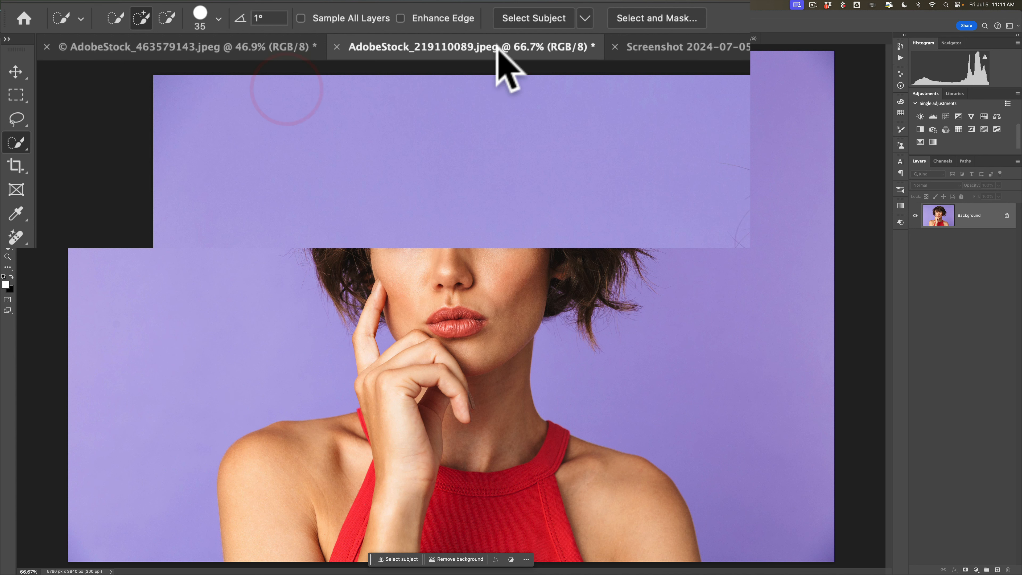
click(518, 14)
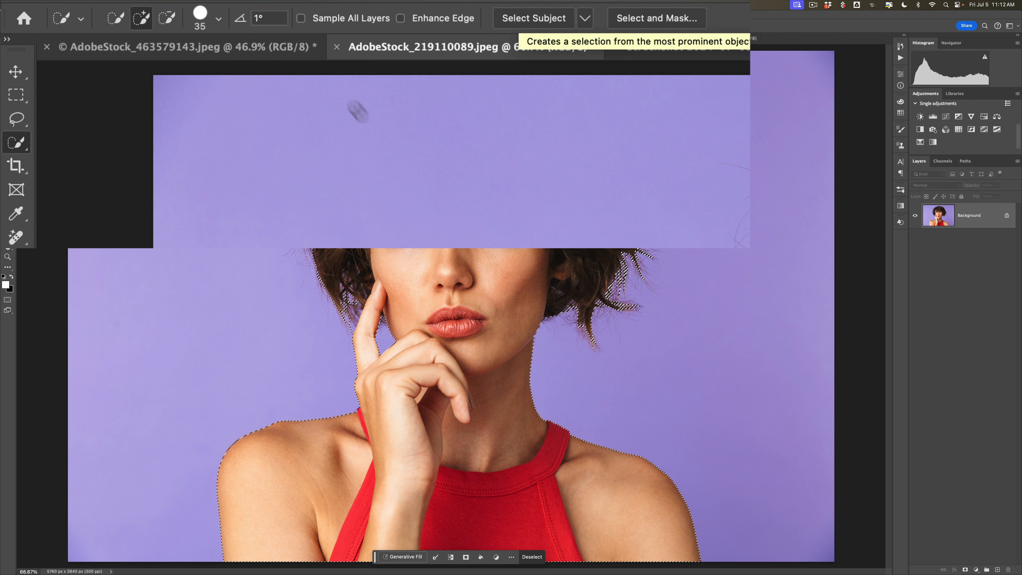
click(649, 17)
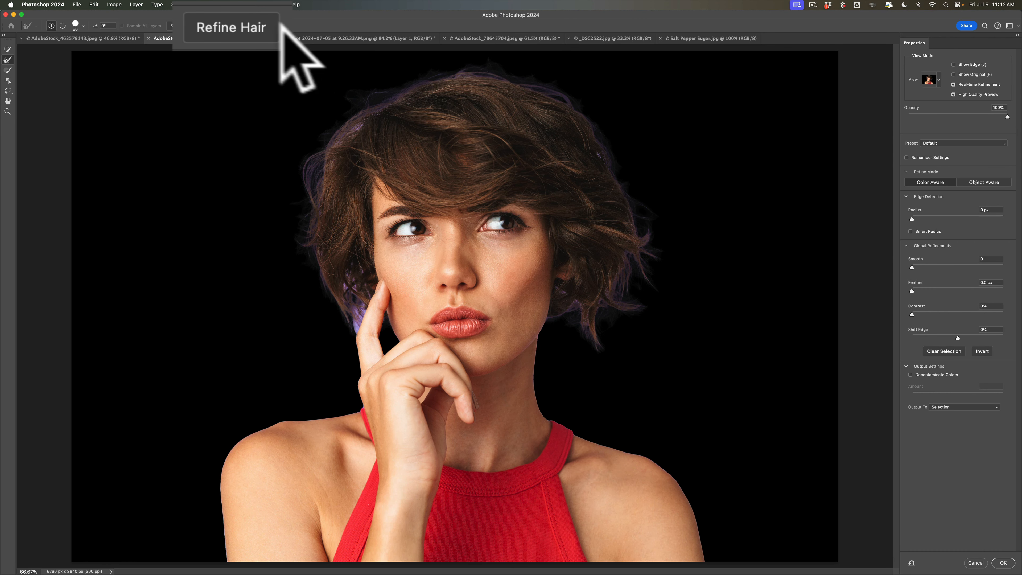
click(232, 19)
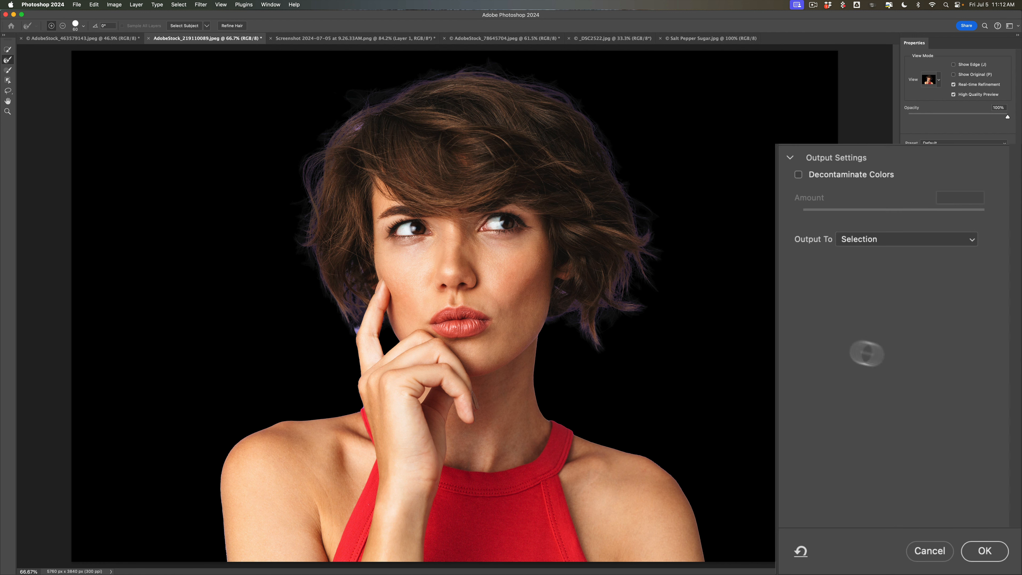
Enable Decontaminate Colors at 100% and set the output to New Layer
click(798, 174)
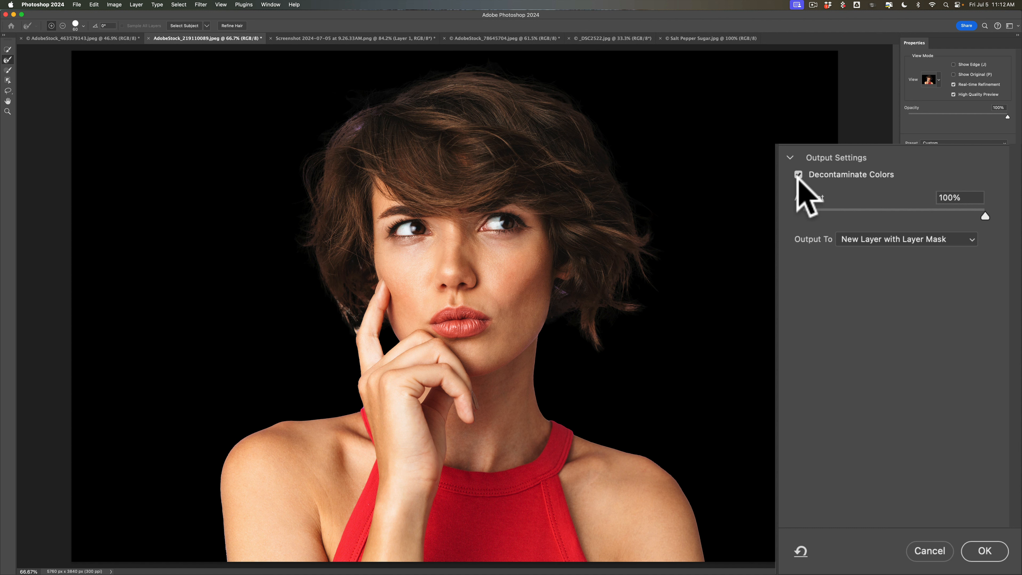
click(863, 238)
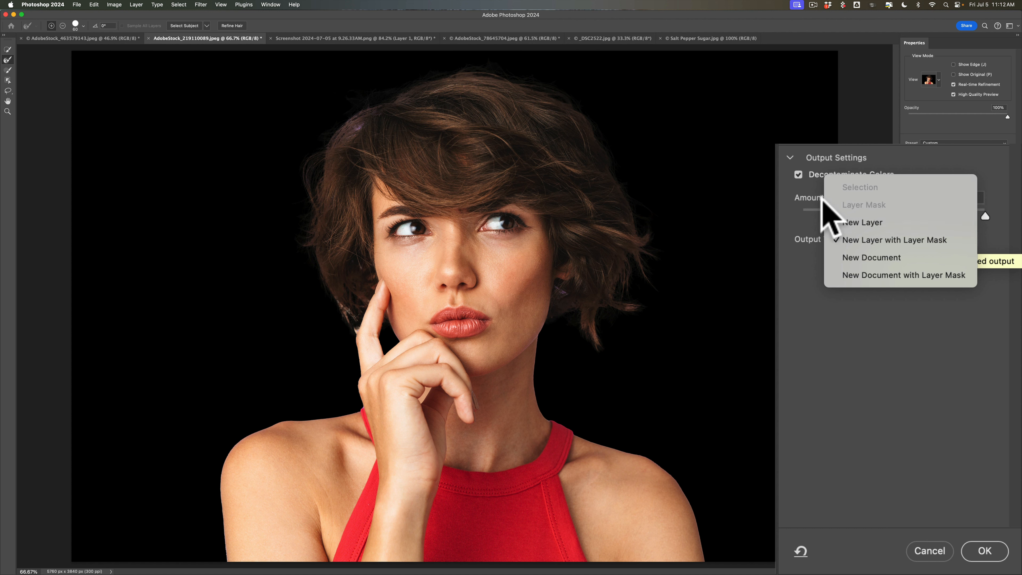
click(800, 221)
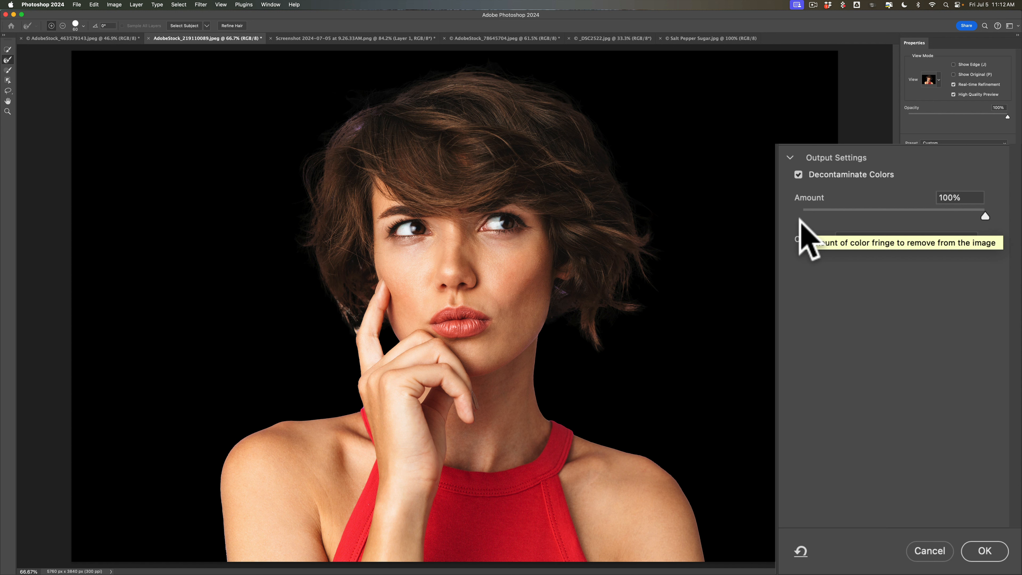
click(798, 175)
click(861, 241)
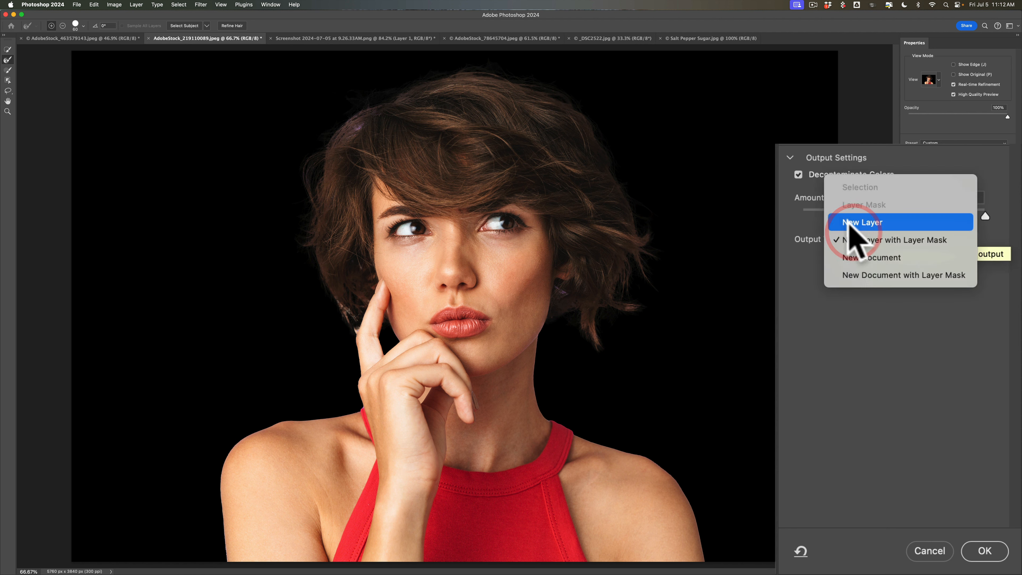
click(855, 222)
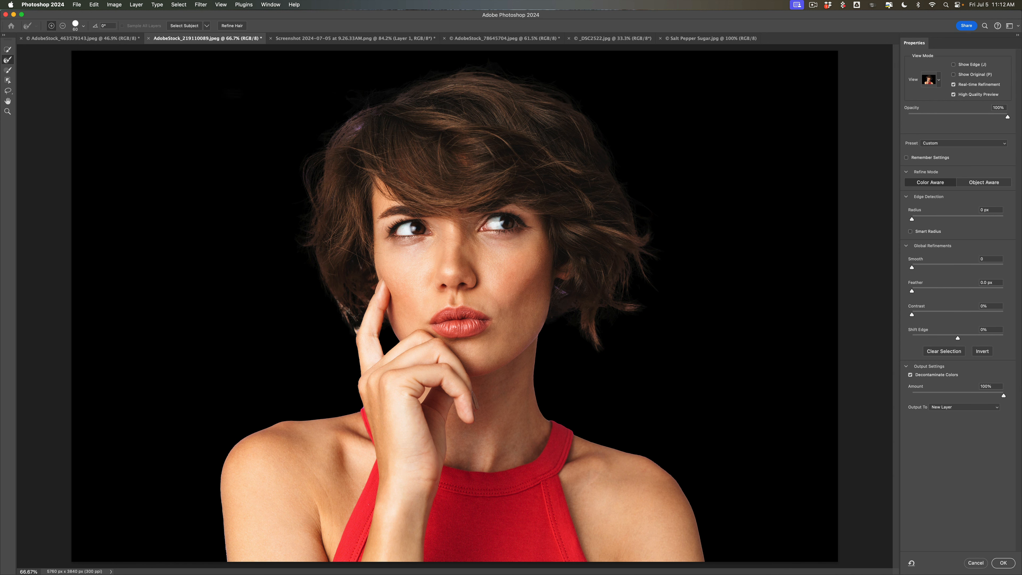
Clean up the hair edges at the upper side of the head and below the ear with the Refine Edge Brush at size 60
click(352, 129)
drag(352, 129, 351, 129)
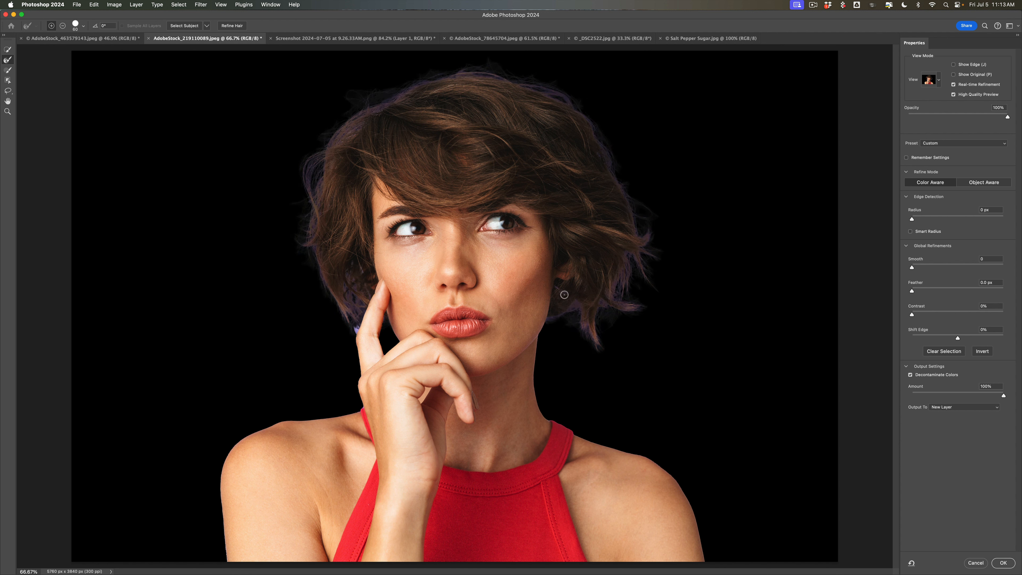
click(558, 291)
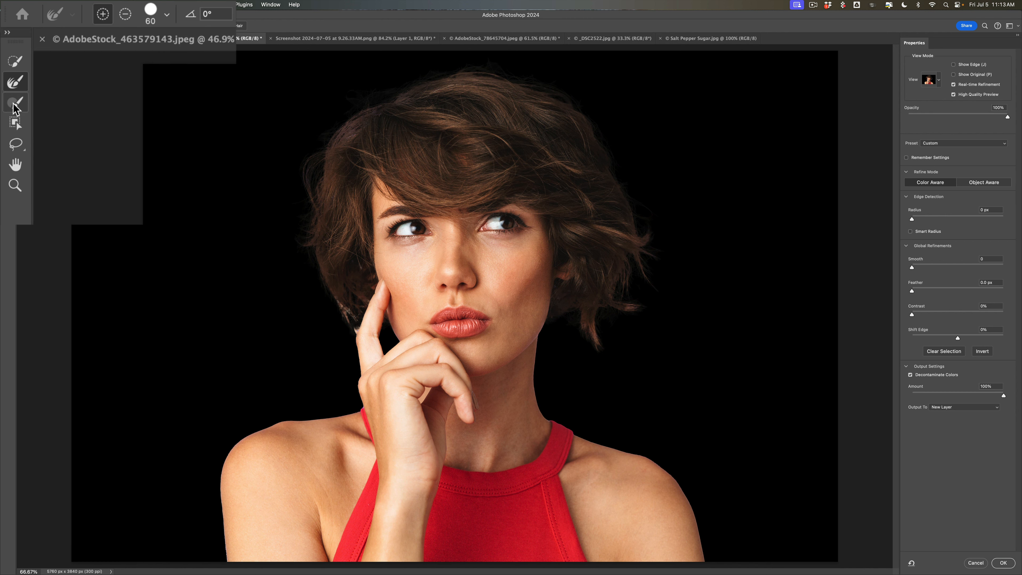
Clean up the leftover fringe between the hair and the raised finger using the Brush Tool in subtract mode at size 50
click(13, 104)
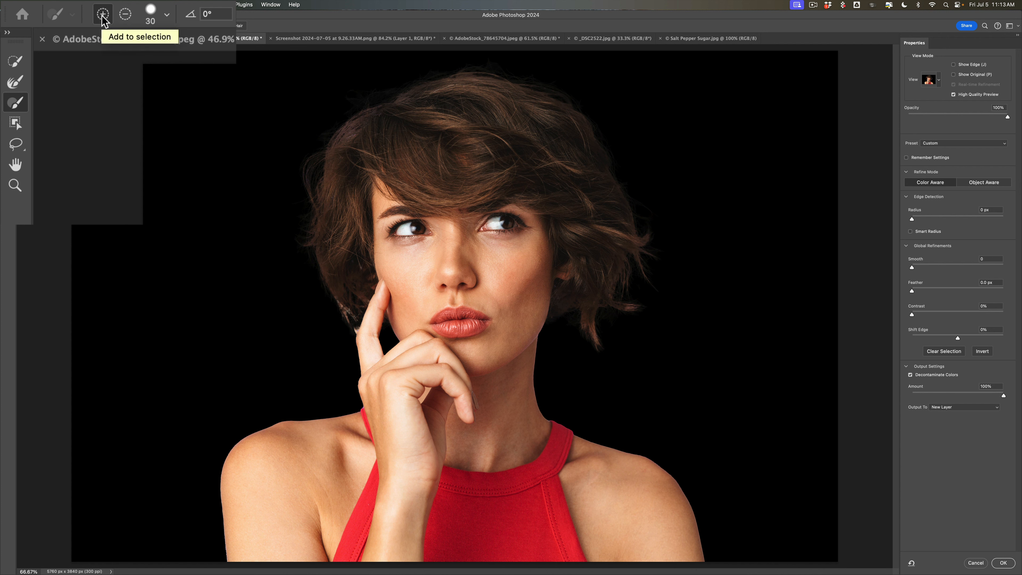
click(125, 17)
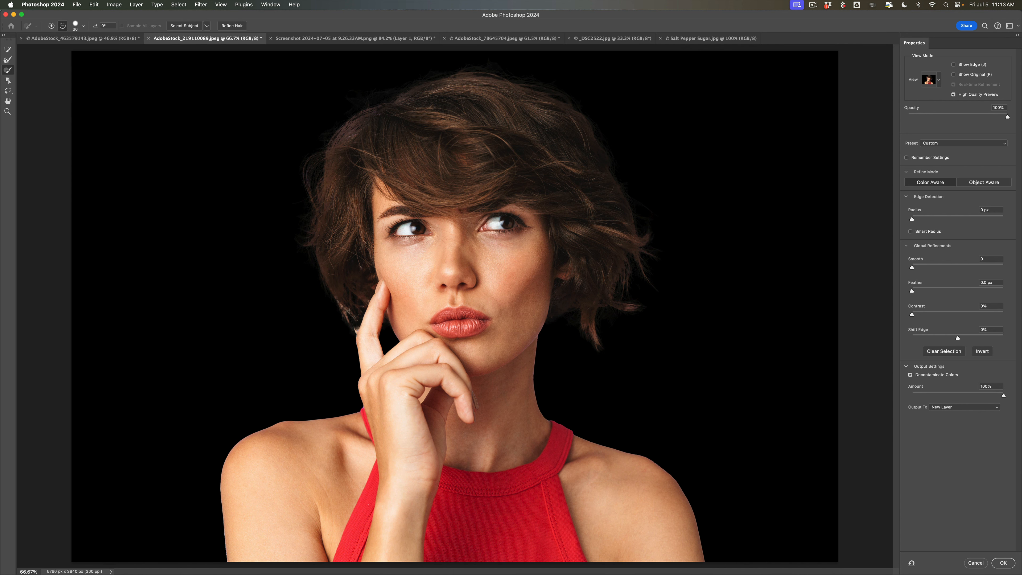
key(bracketright)
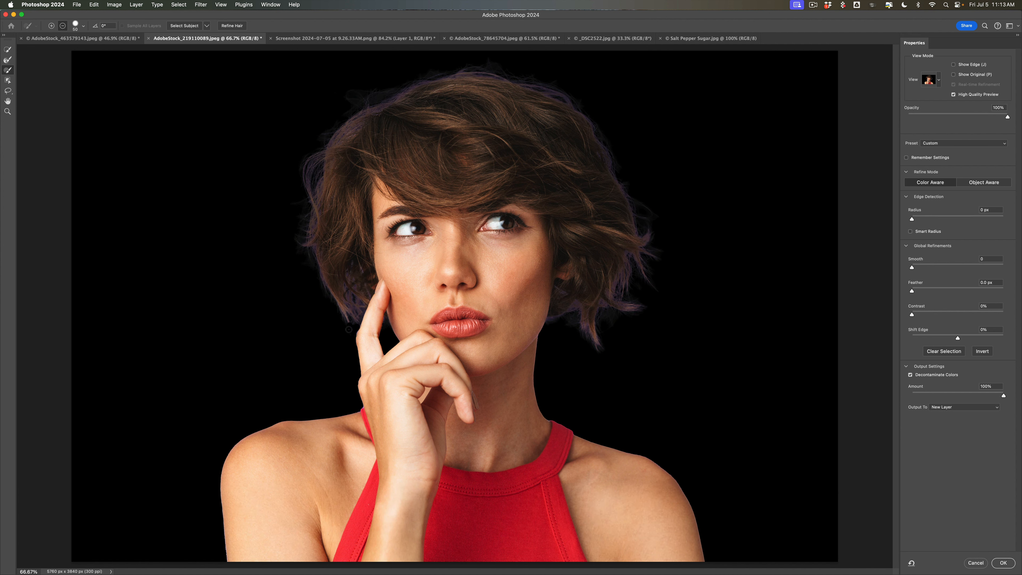
click(346, 327)
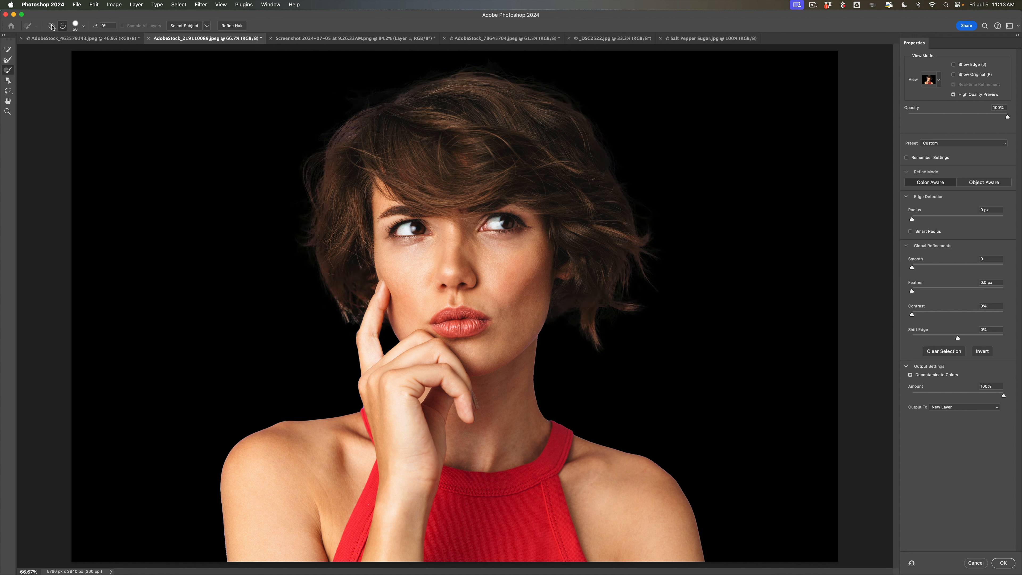
click(362, 330)
click(63, 27)
click(356, 326)
key(shift)
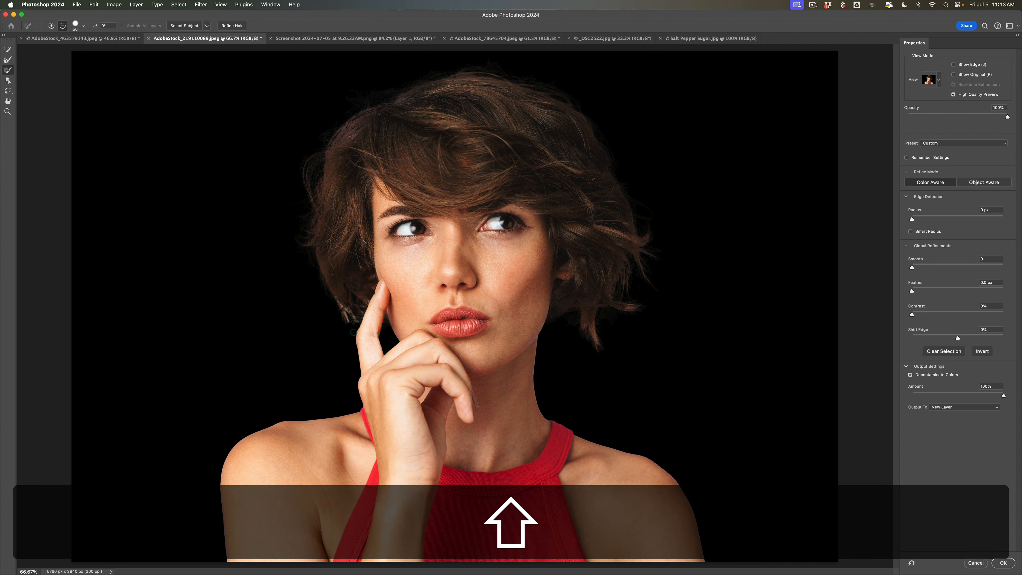
shift+click(351, 330)
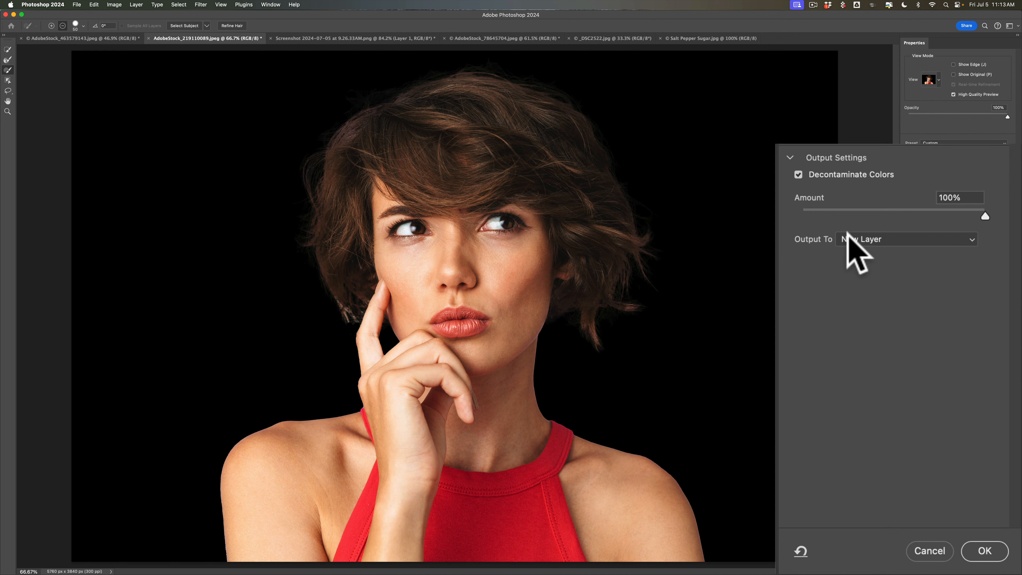
Output the refined cutout to a New Layer and toggle the Background layer's visibility to compare
click(943, 406)
click(866, 239)
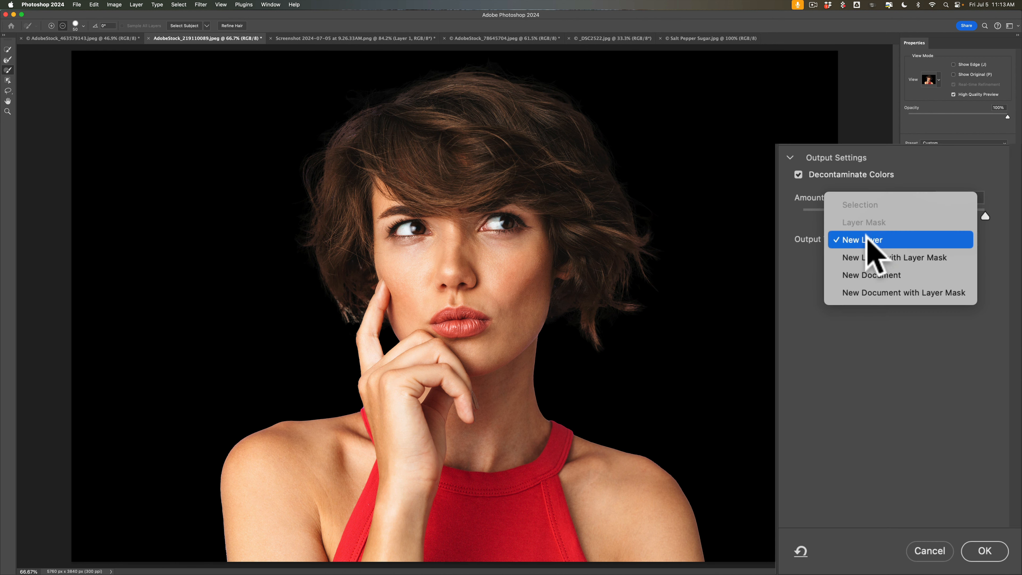
click(984, 550)
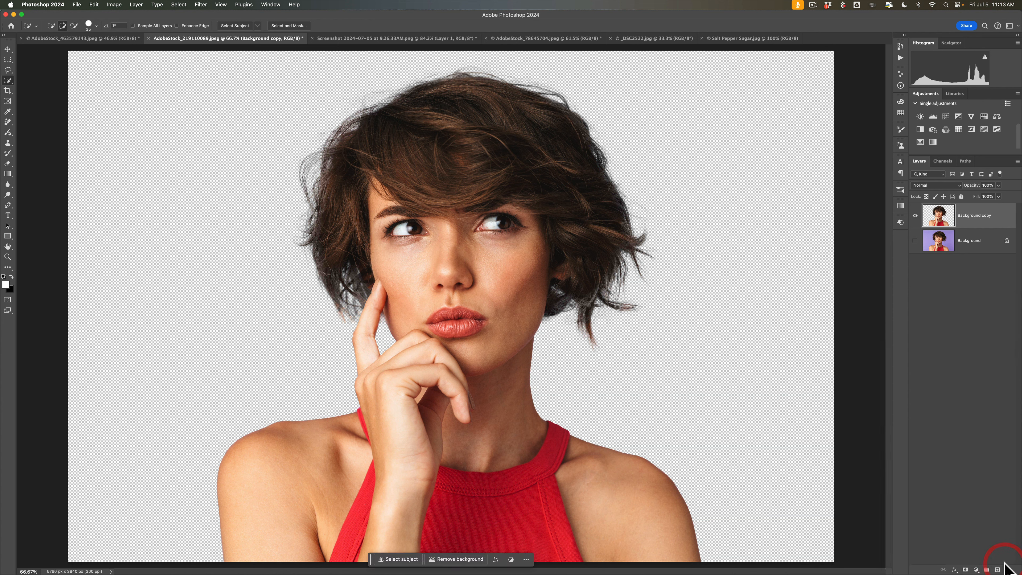
click(914, 240)
click(914, 241)
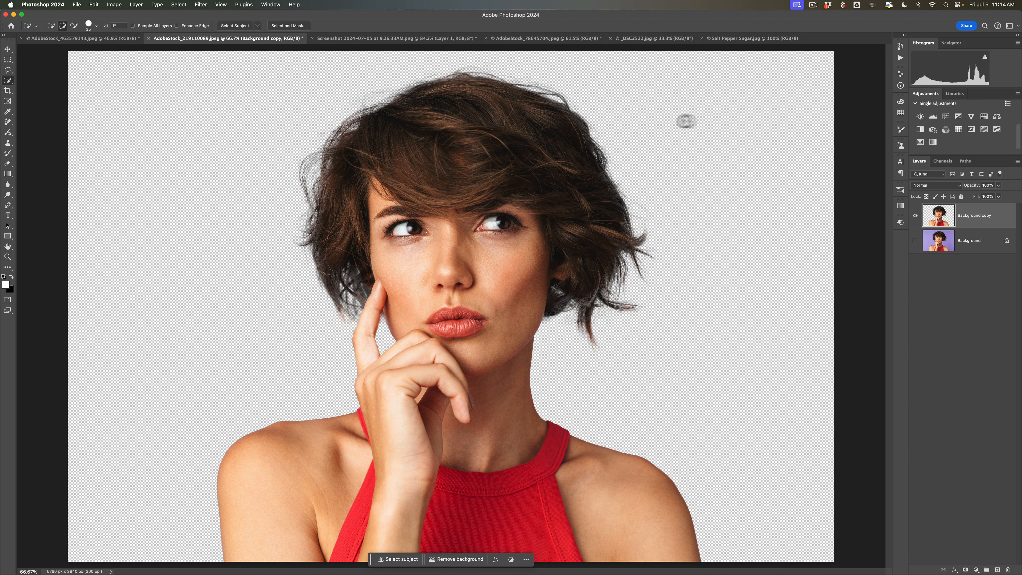
Transfer the woman's cutout layer into the Screenshot 2024-07-05 at 9.26.33AM.png document with the Move Tool, placing it over the Lightroom image
click(8, 49)
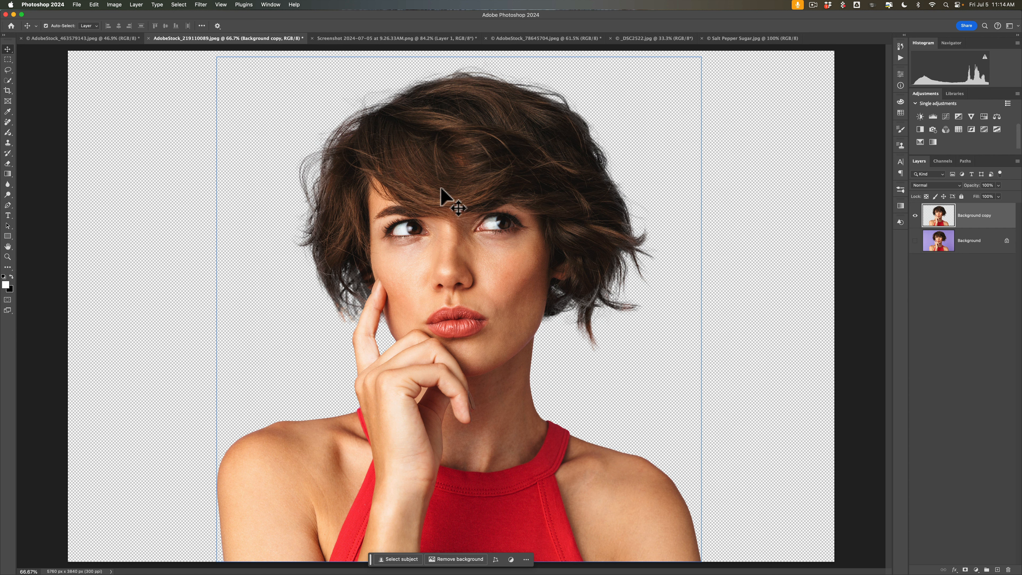
drag(440, 189, 458, 266)
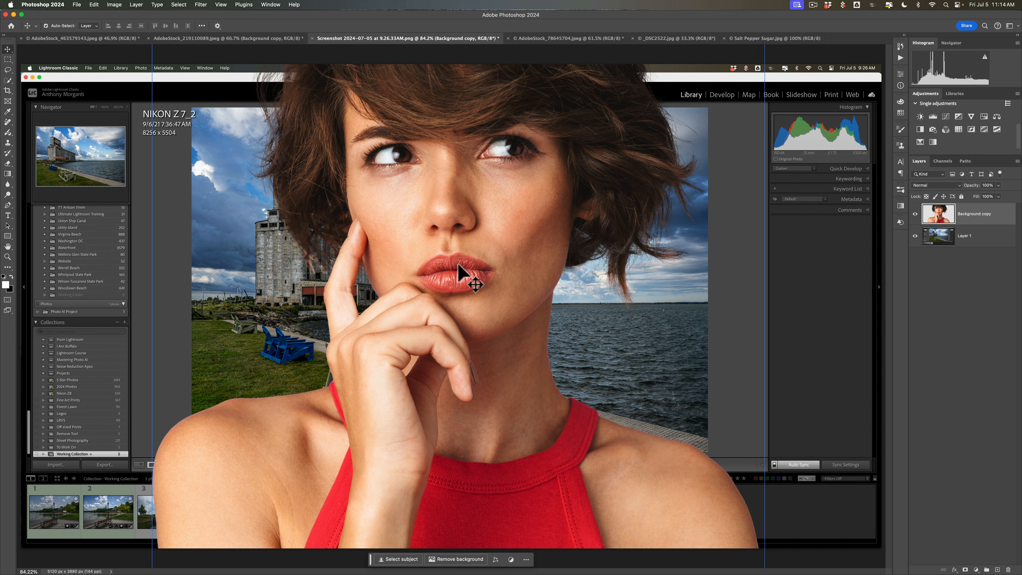
key(super)
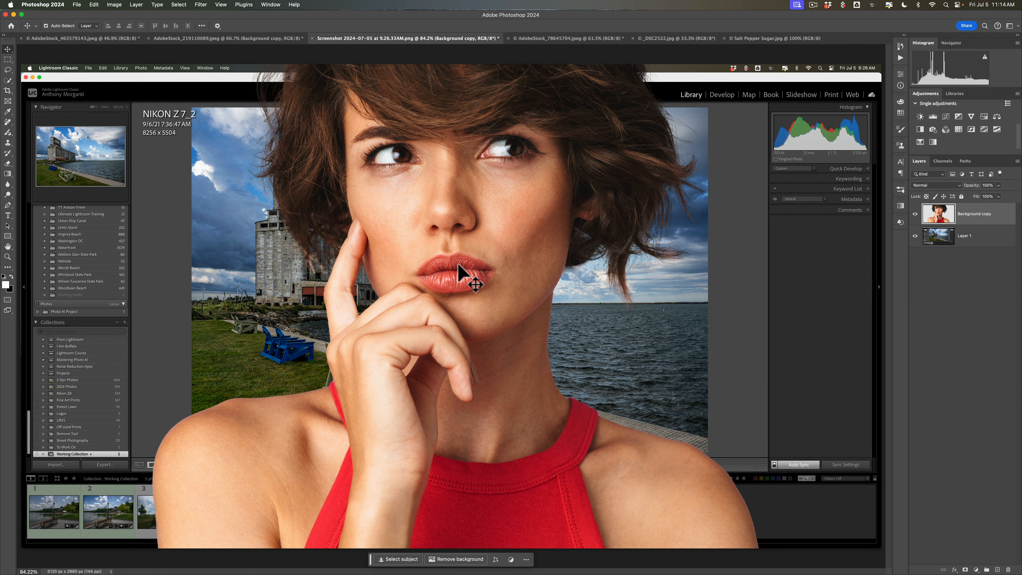
key(super)
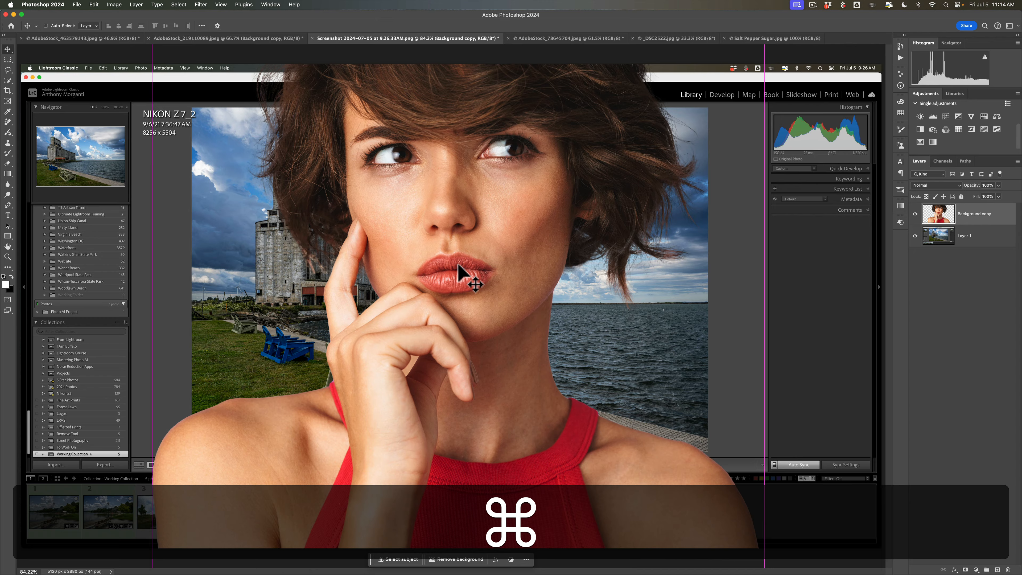
key(super+minus)
key(super+minus)
key(super+minus)
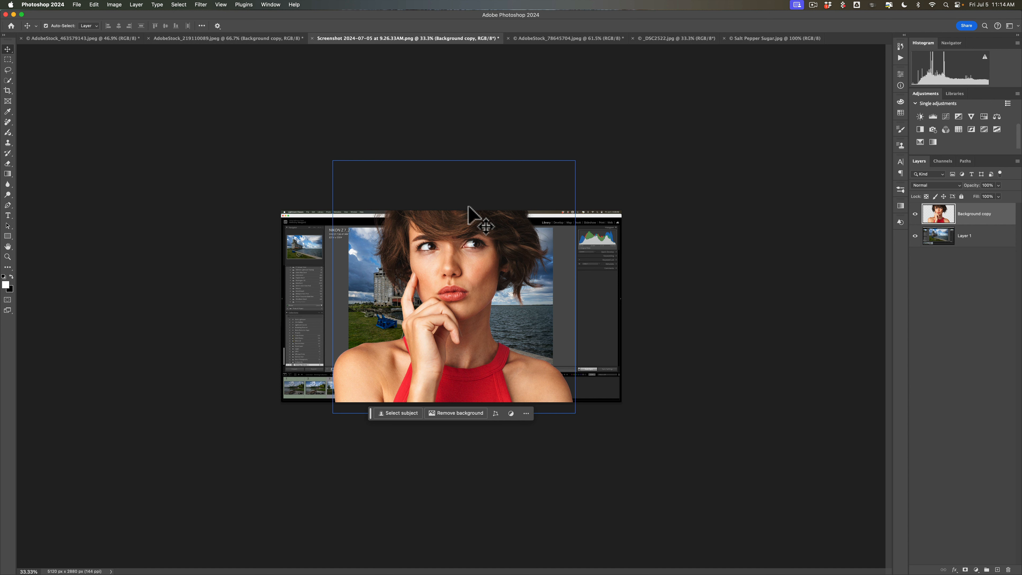
Scale the woman's cutout down to about 73% with Free Transform and align its base with the Lightroom screenshot's bottom edge
key(super)
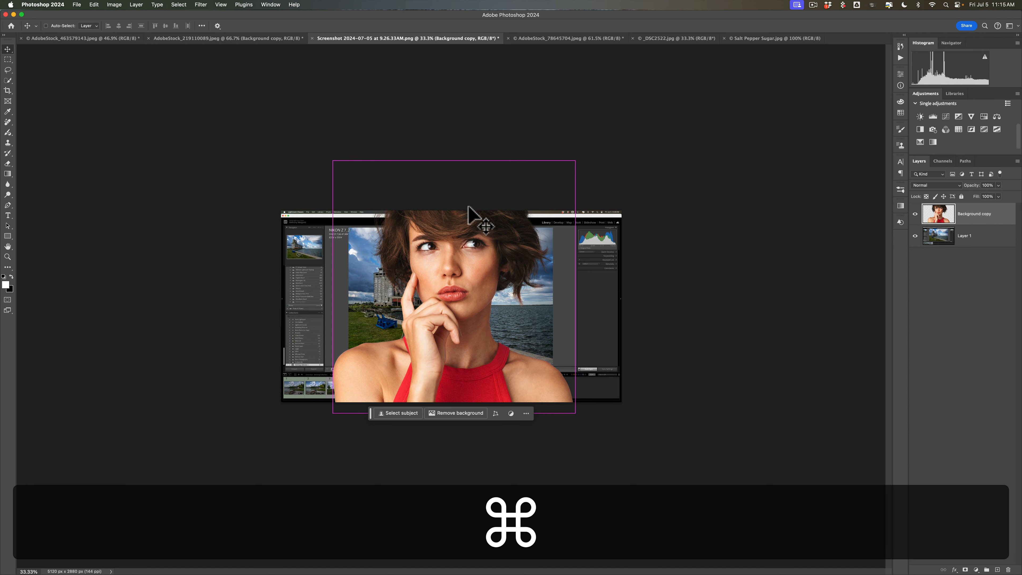
key(super+t)
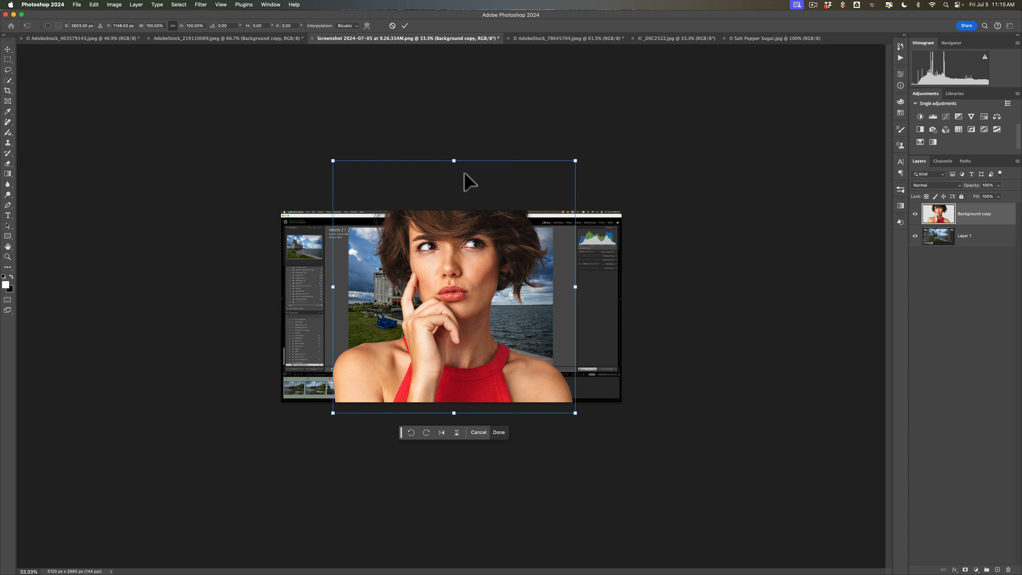
drag(454, 161, 455, 224)
drag(458, 290, 479, 282)
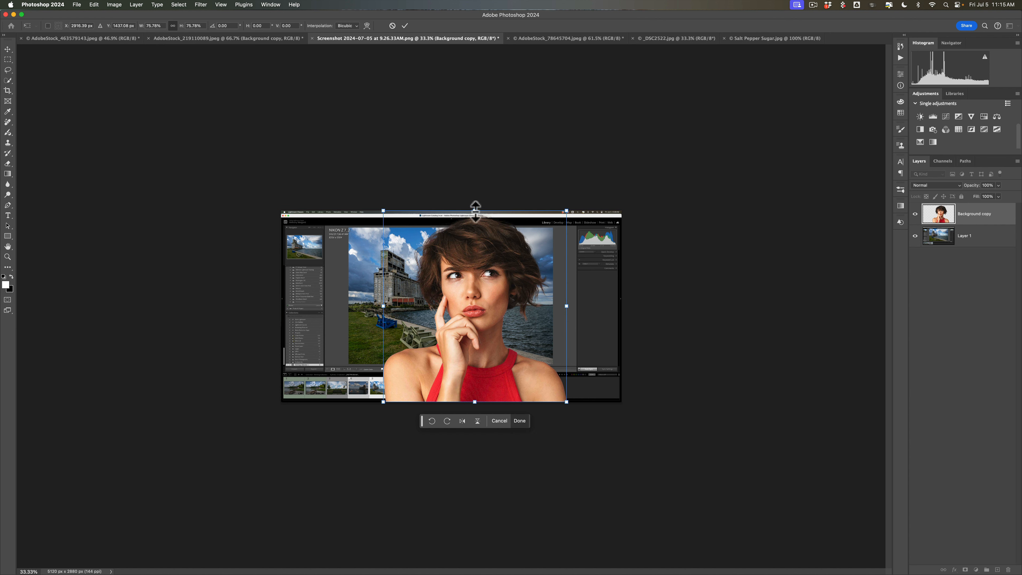
drag(475, 210, 475, 217)
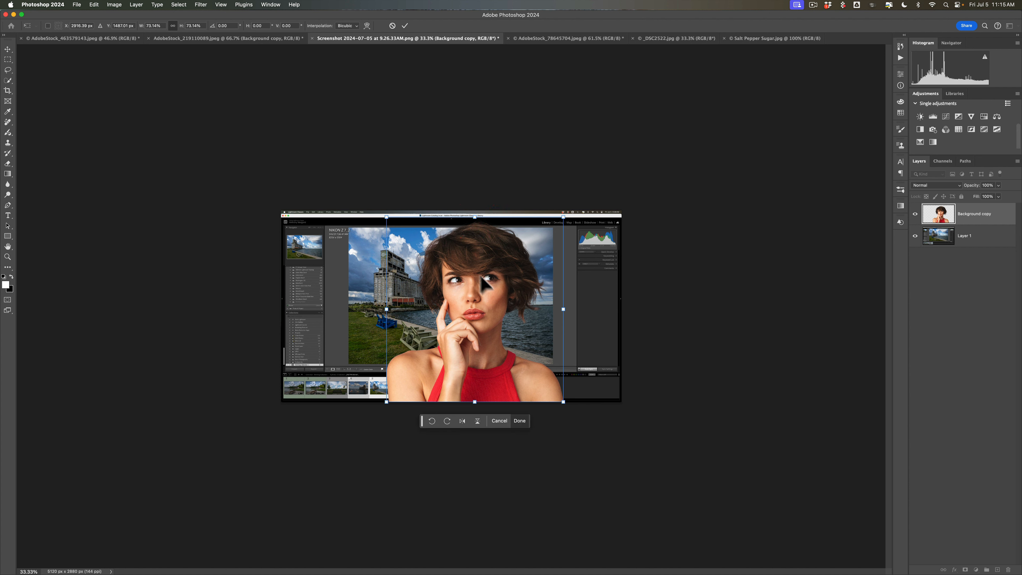
Flip the woman's cutout horizontally, shift it toward the right side of the Lightroom screenshot, and commit the transform
right_click(491, 301)
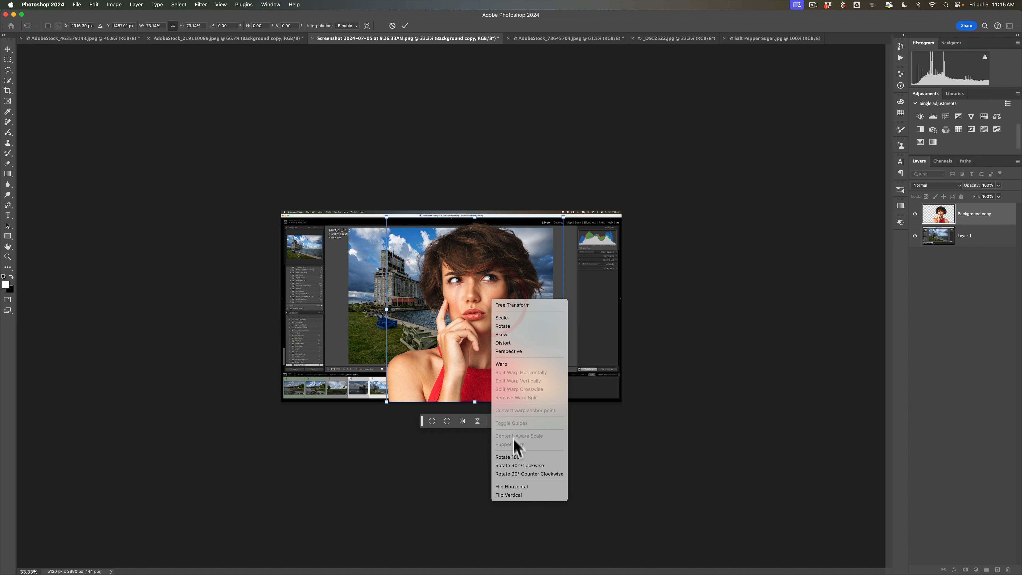
click(516, 486)
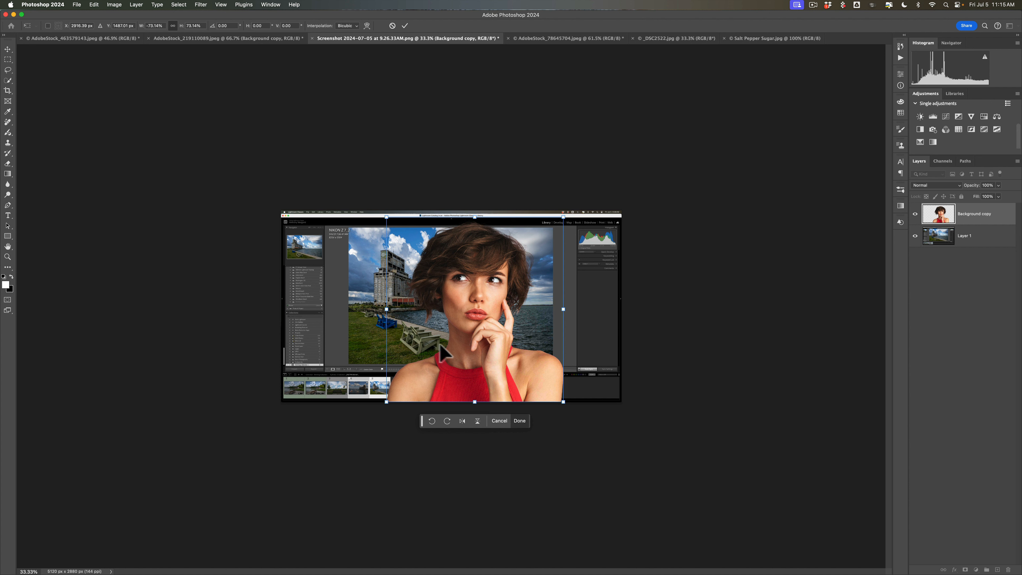
drag(472, 319, 494, 315)
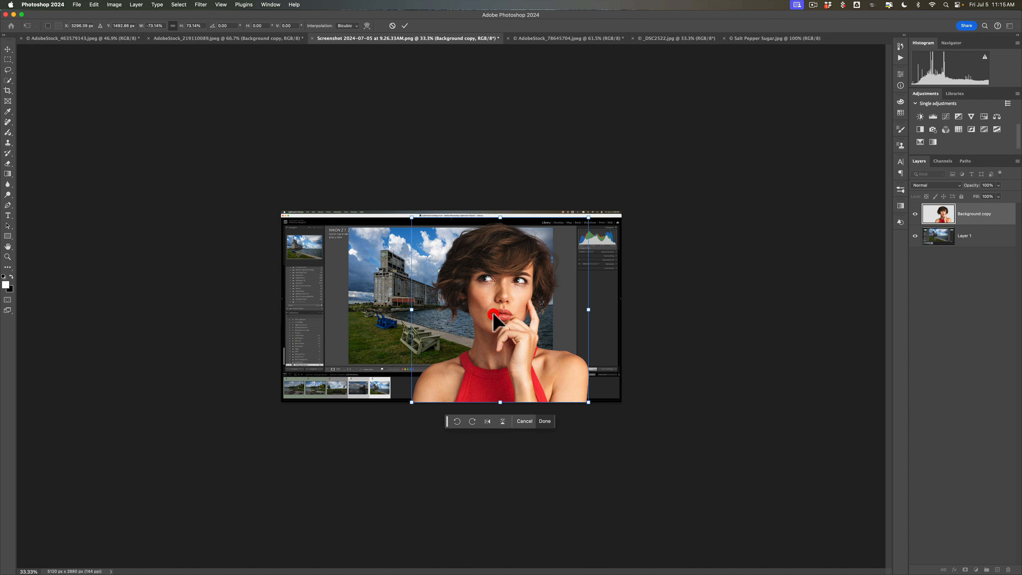
click(405, 26)
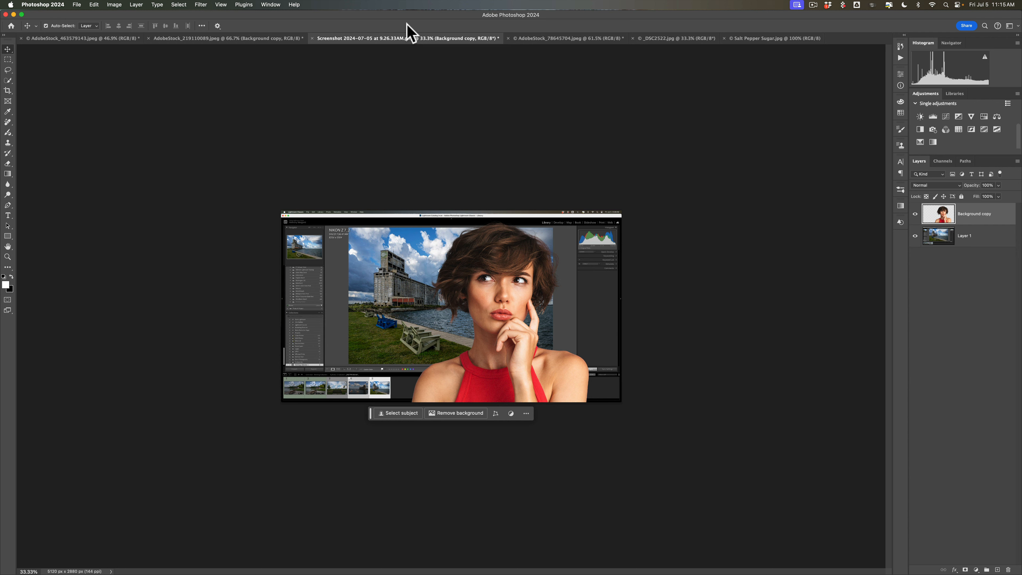
Try a Drop Shadow on the woman's cutout with a 32° angle, 42% spread, 92 px size, and adjusted distance and opacity
key(super)
key(super+0)
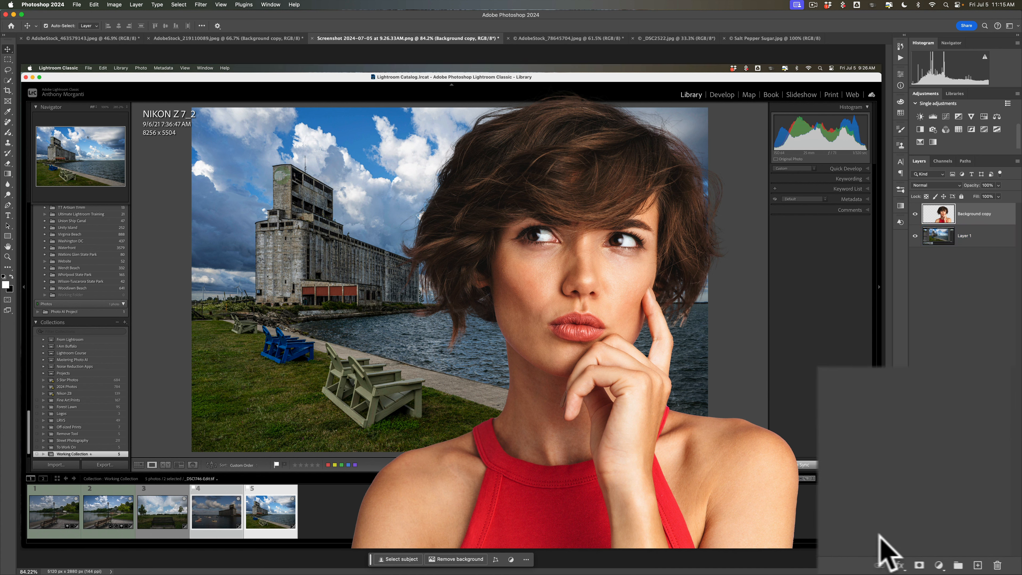
click(887, 564)
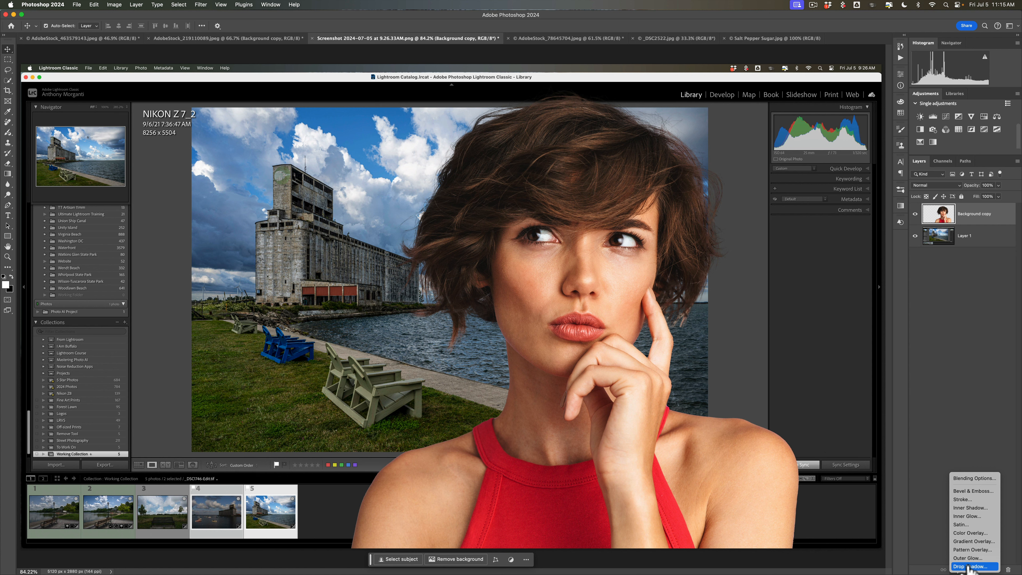
click(969, 566)
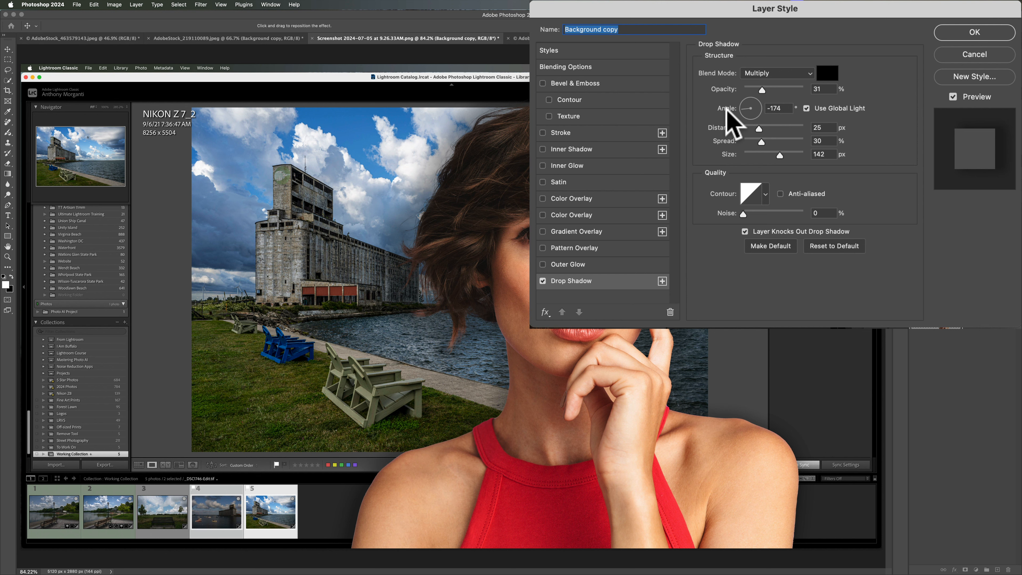
click(736, 108)
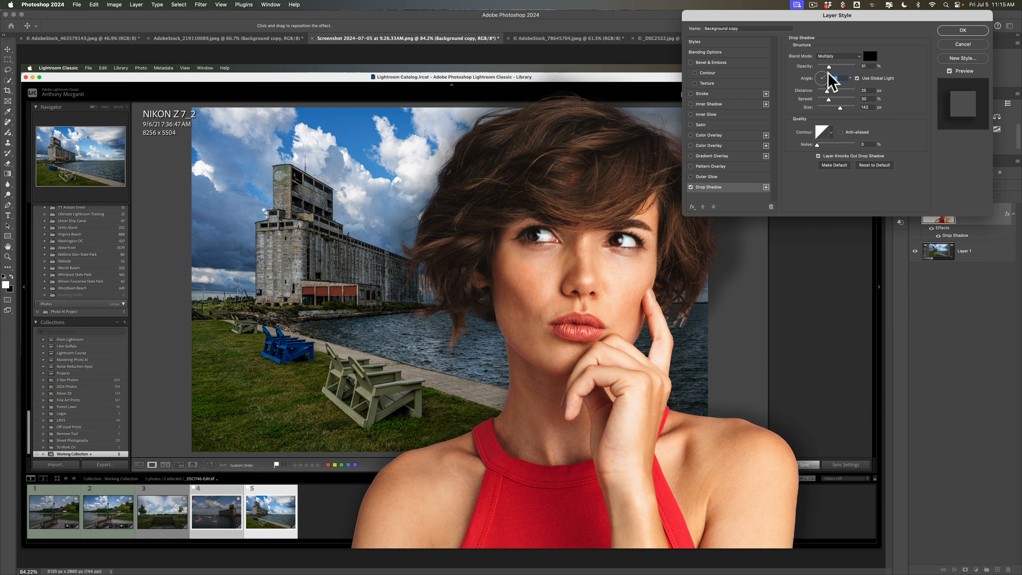
mouse_move(827, 90)
mouse_down()
mouse_move(836, 100)
mouse_move(824, 91)
mouse_up()
drag(296, 143, 295, 141)
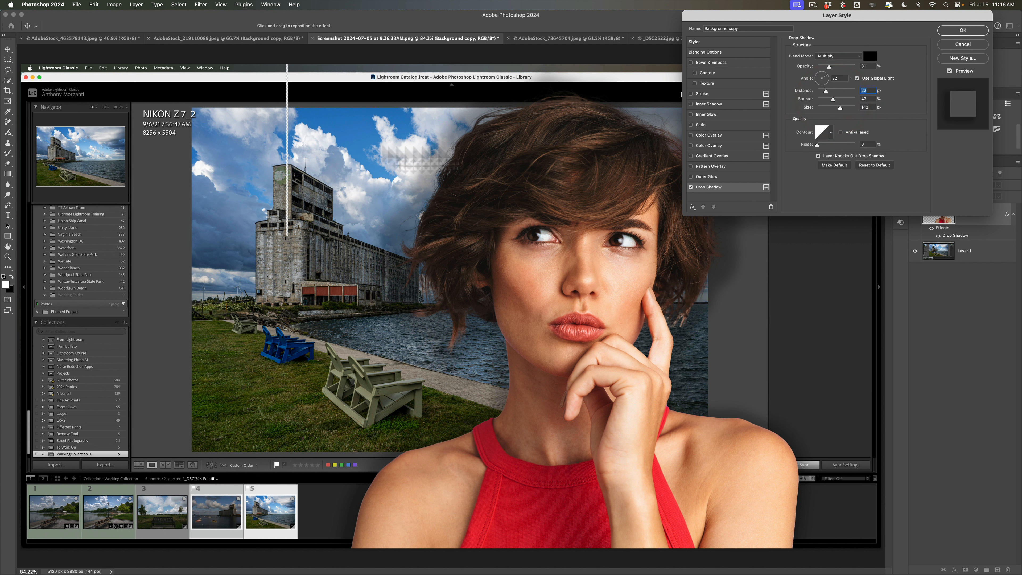
click(832, 108)
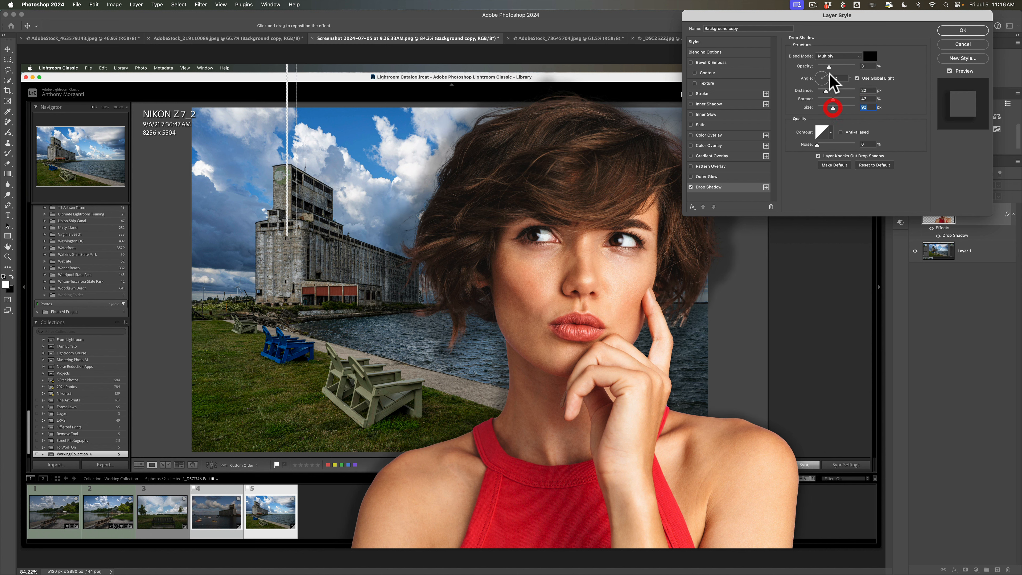
drag(830, 66, 827, 66)
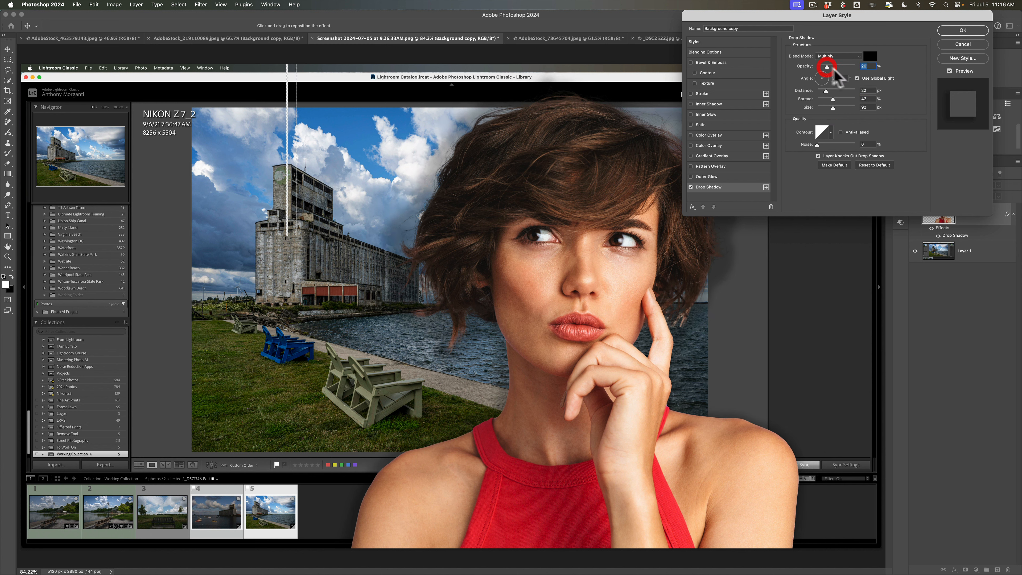
click(944, 44)
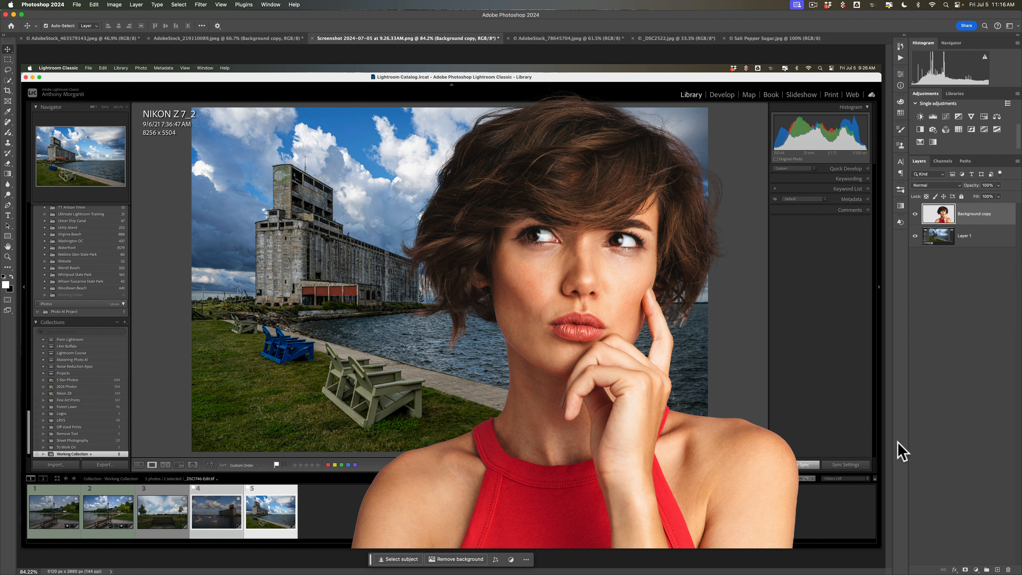
Apply a Drop Shadow layer style to the woman's cutout using the preset shadow settings
click(955, 569)
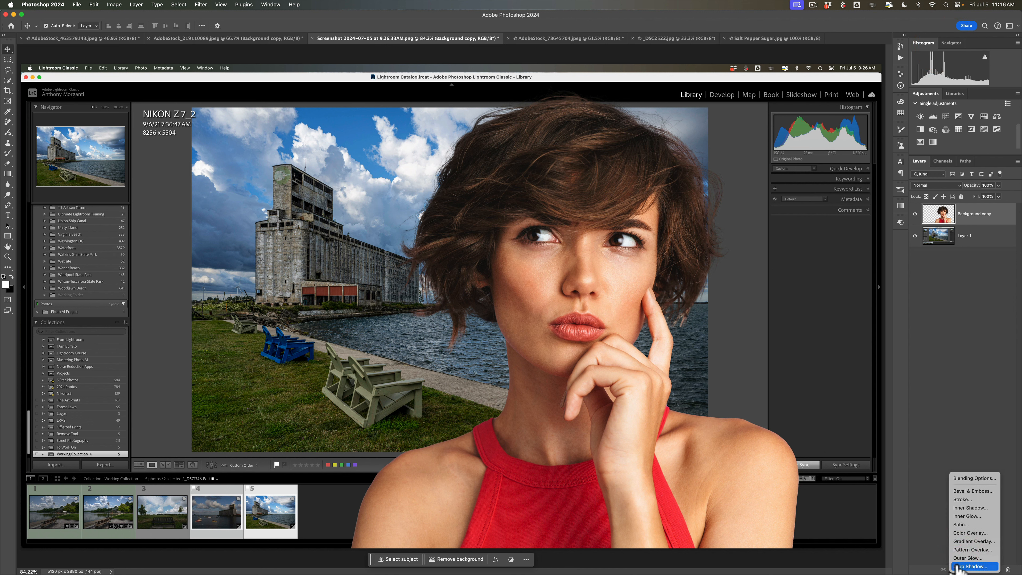
click(956, 570)
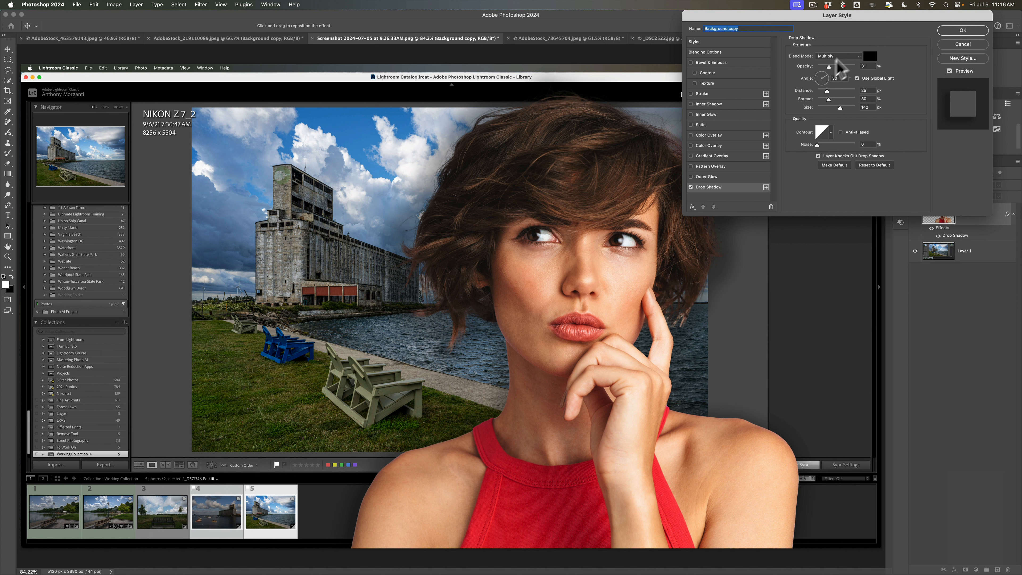
click(962, 30)
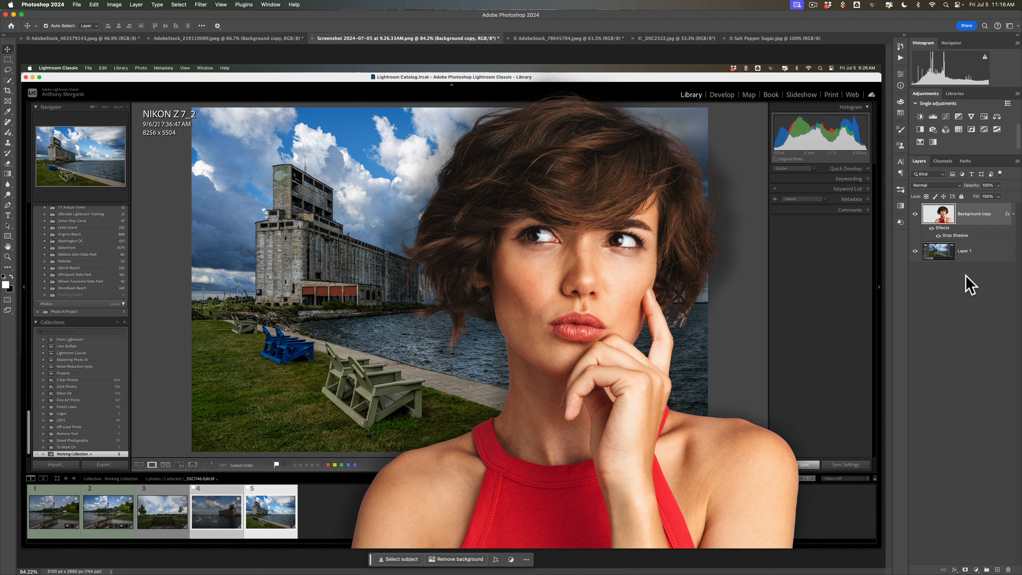
Revert the Lightroom screenshot document to its Open state in the History, removing the transferred cutout layer
click(188, 189)
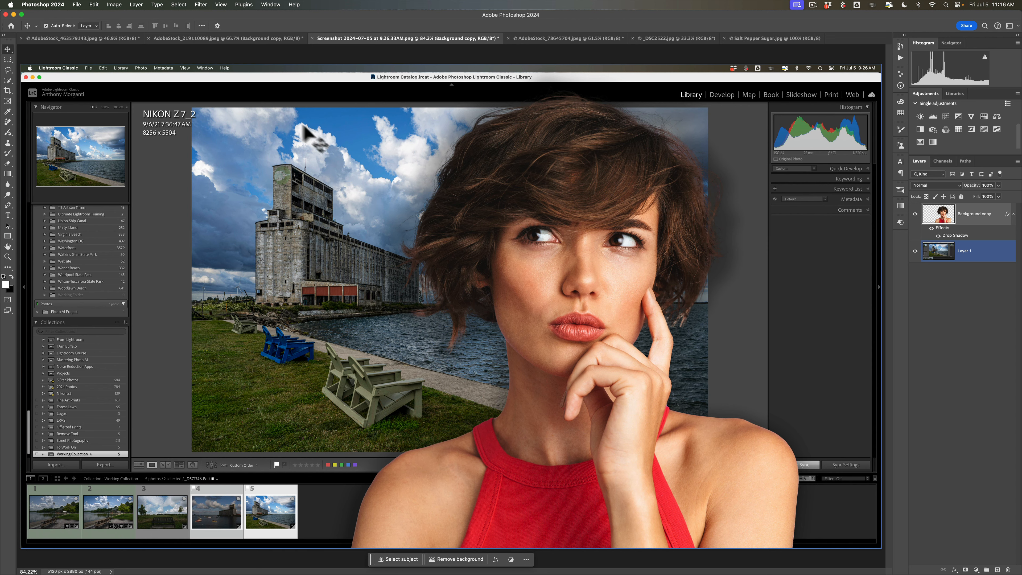
click(237, 54)
click(232, 37)
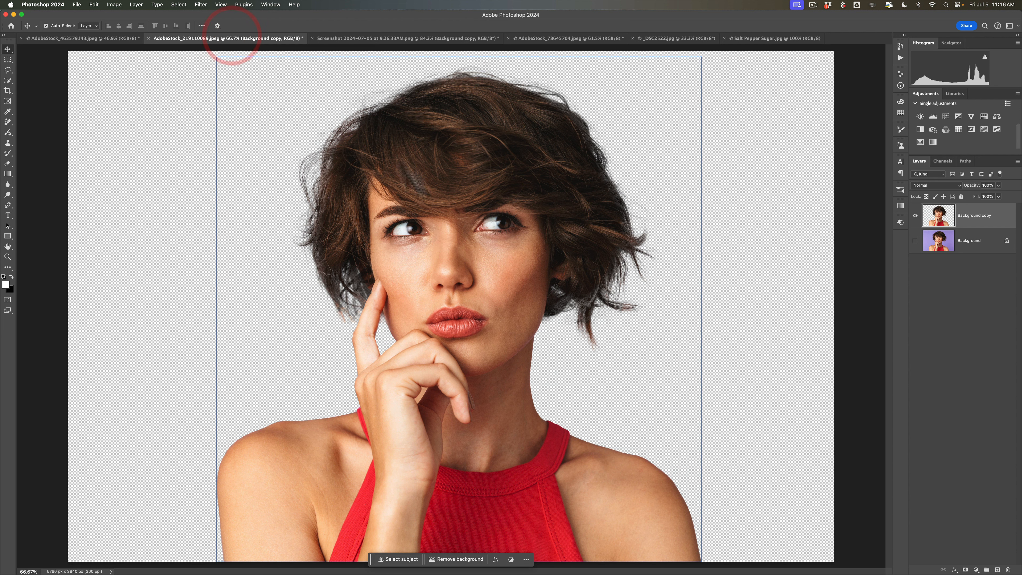
click(370, 38)
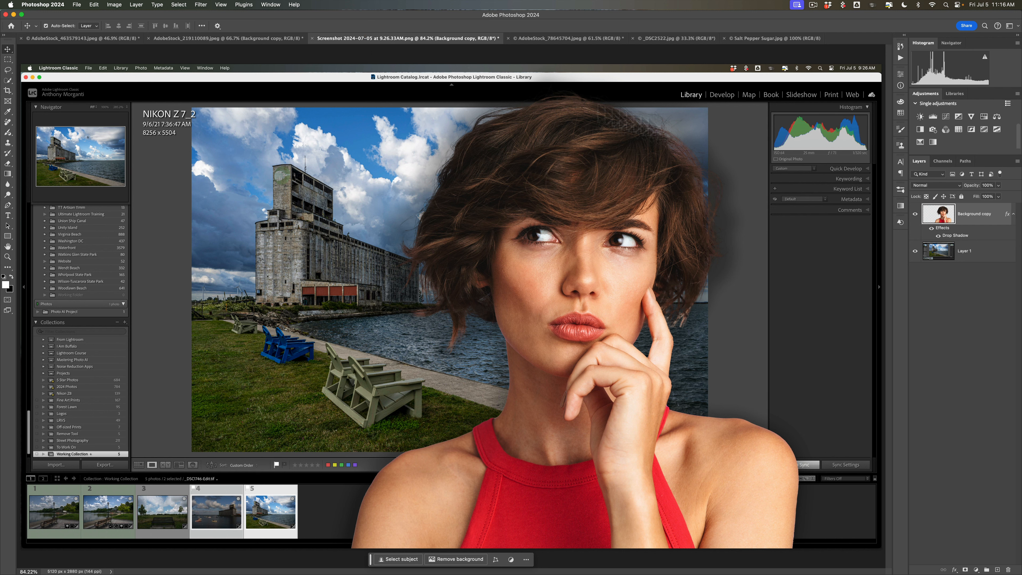
click(900, 45)
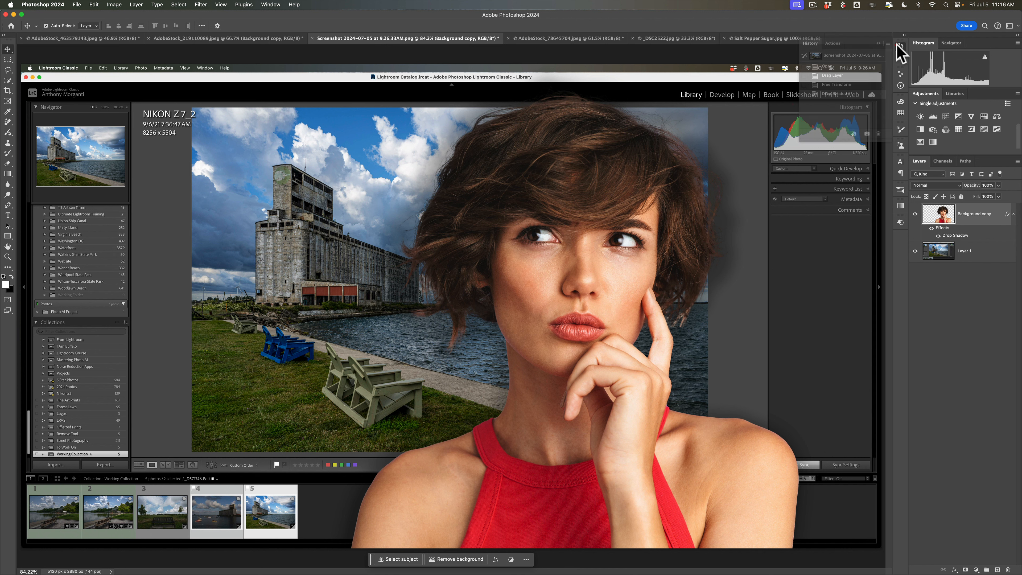
click(841, 66)
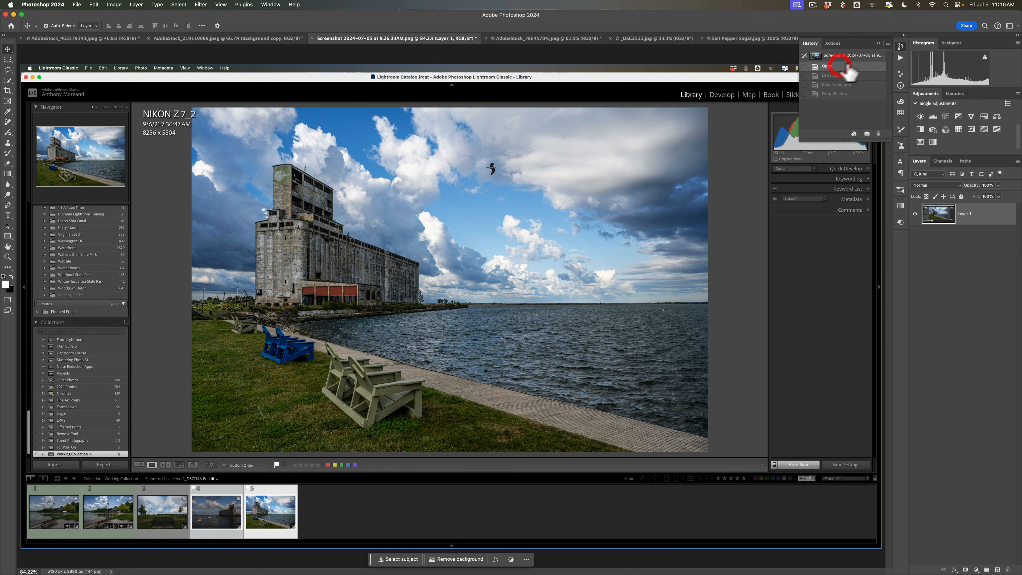
click(878, 43)
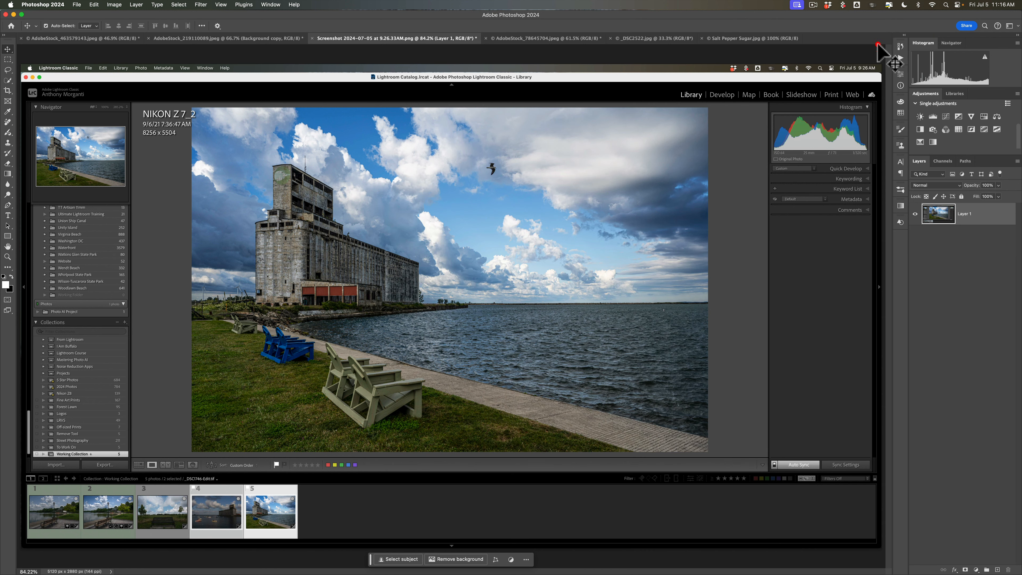
Copy the entire Background copy layer from AdobeStock_219110089.jpeg and paste it into the Lightroom screenshot document
click(249, 38)
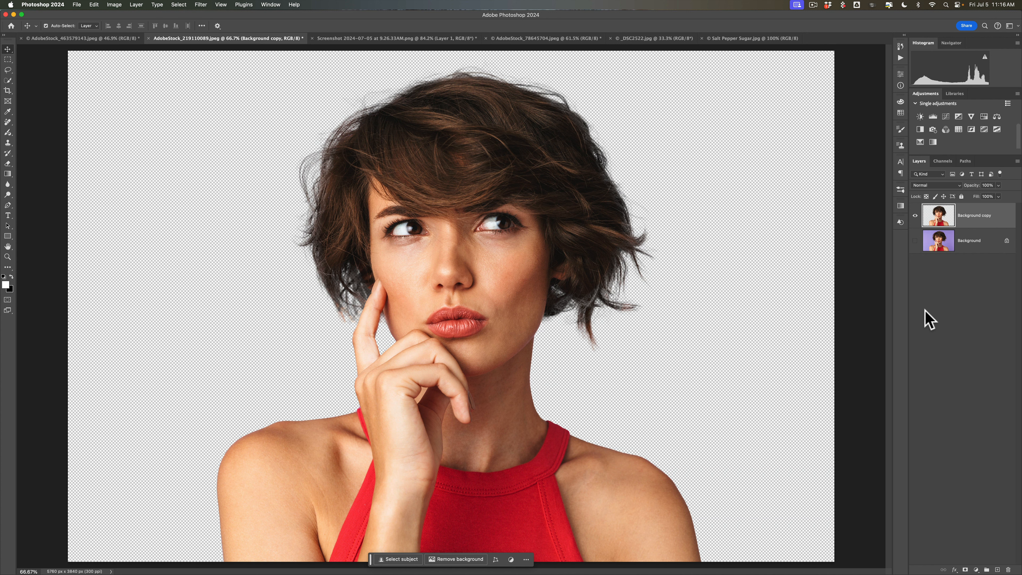
key(super)
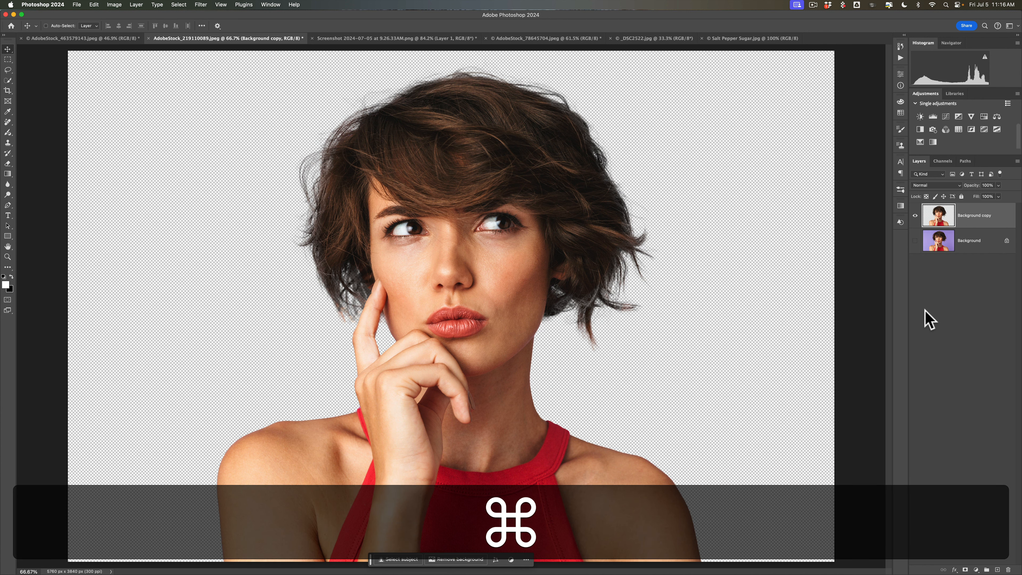
key(super+a)
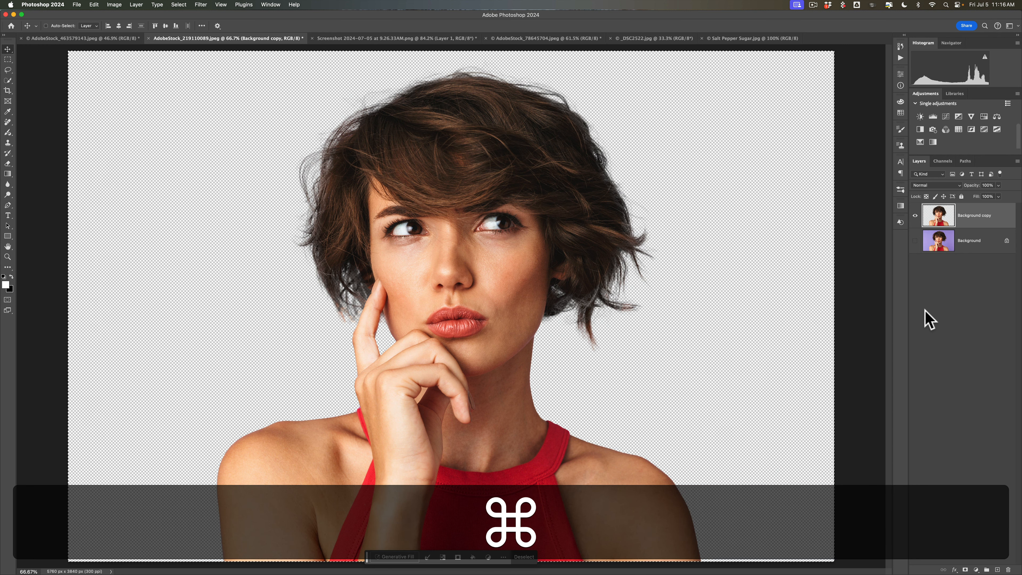
key(super+c)
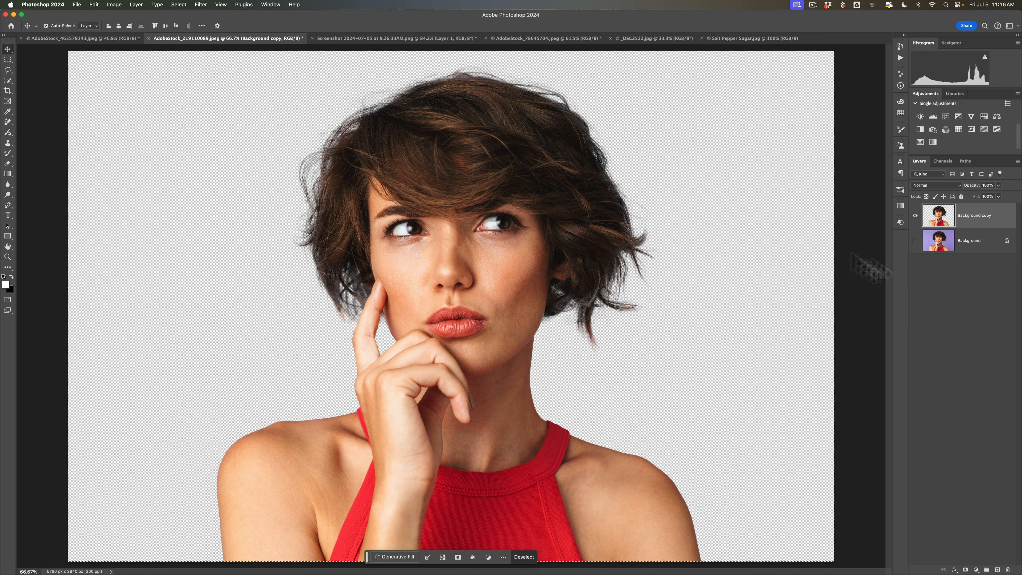
click(382, 39)
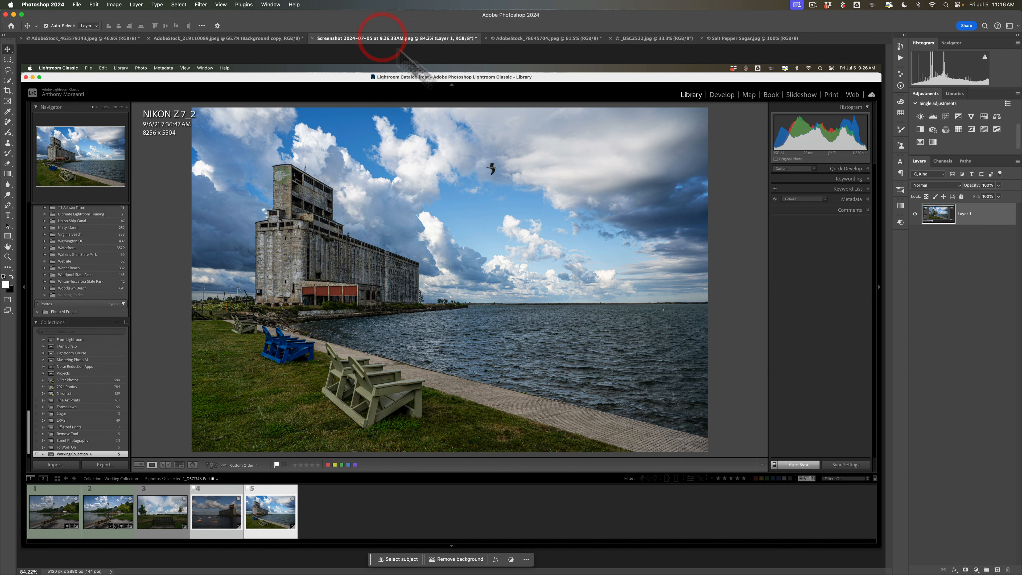
key(super)
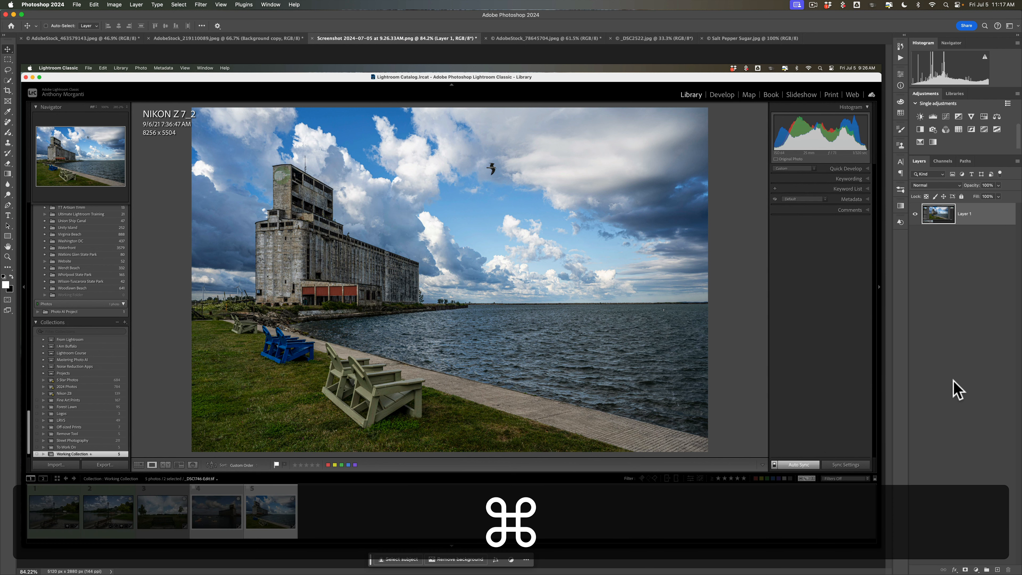
key(super+v)
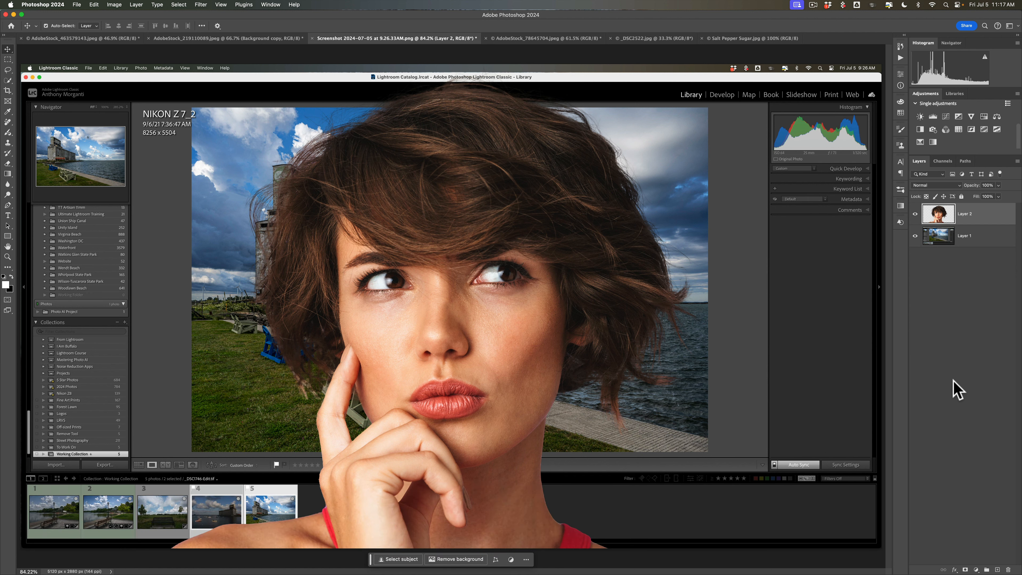
Scale the pasted woman's cutout proportionally to 75.93% so it ends at the Lightroom screenshot's lower edge
key(super)
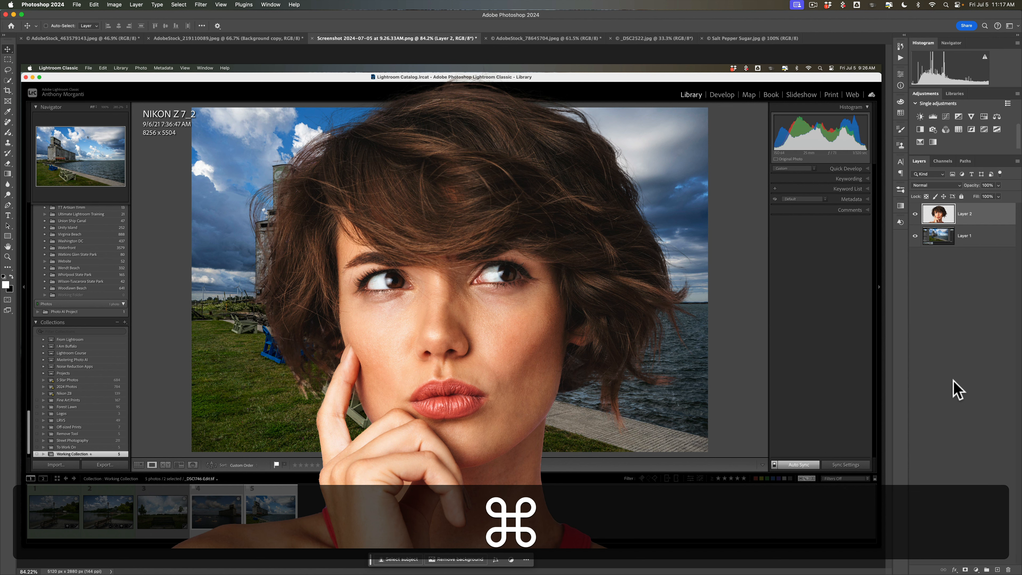
key(super+minus)
key(super+minus)
key(super+minus)
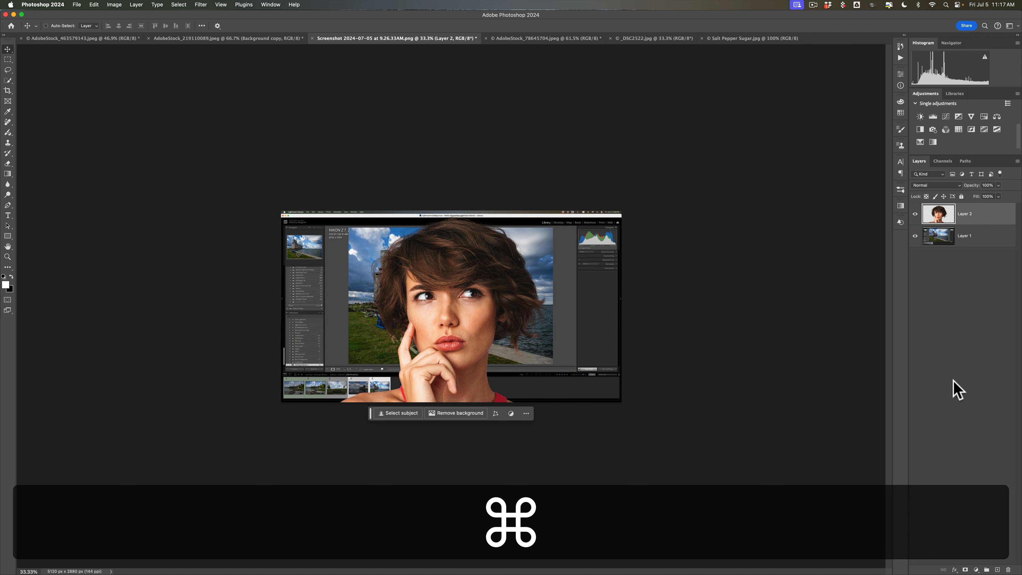
key(super+t)
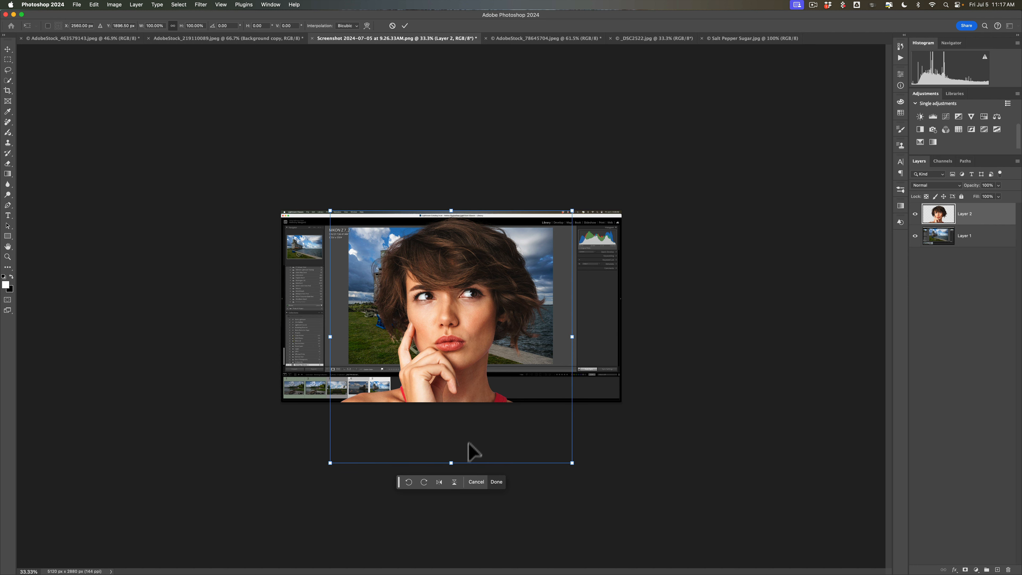
drag(451, 463, 454, 403)
Flip the woman's cutout horizontally and place it over the right half of the Lightroom screenshot
right_click(480, 273)
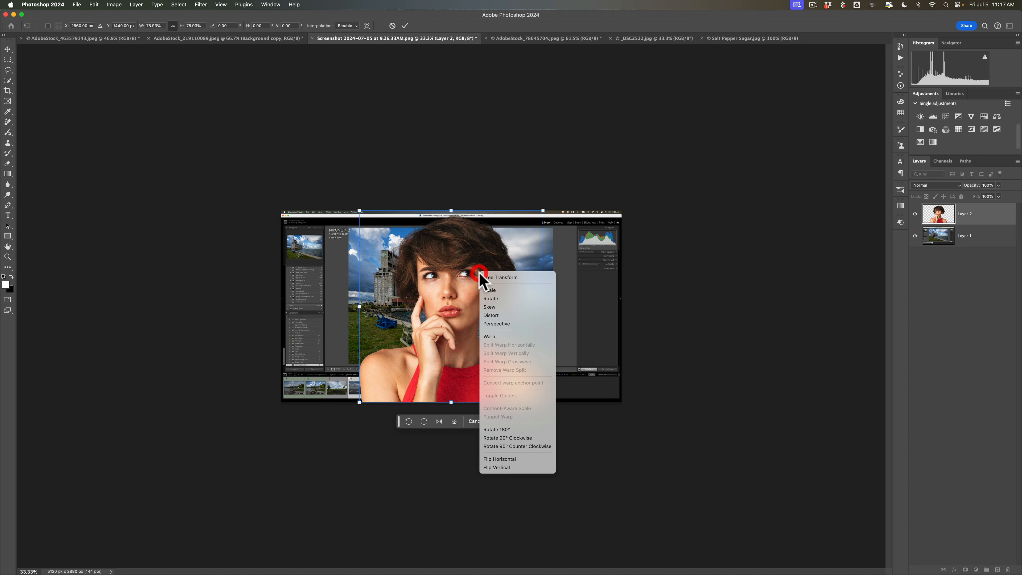
click(493, 460)
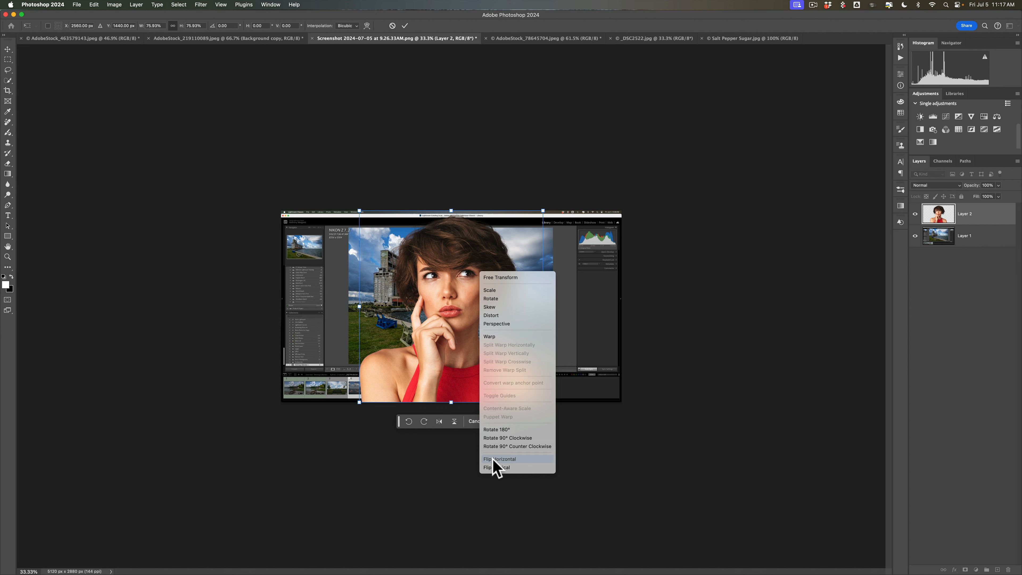
drag(472, 336, 527, 329)
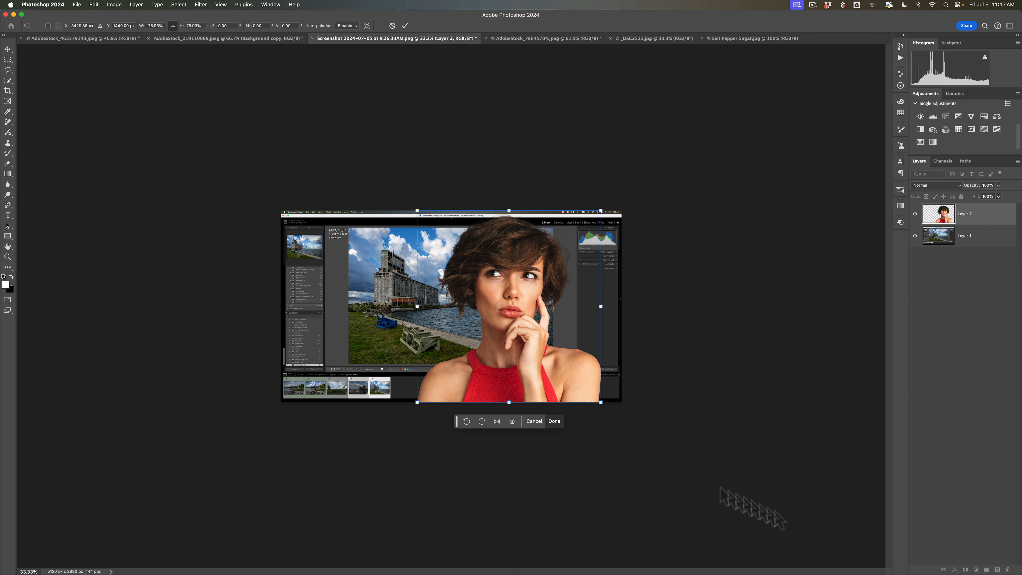
click(404, 26)
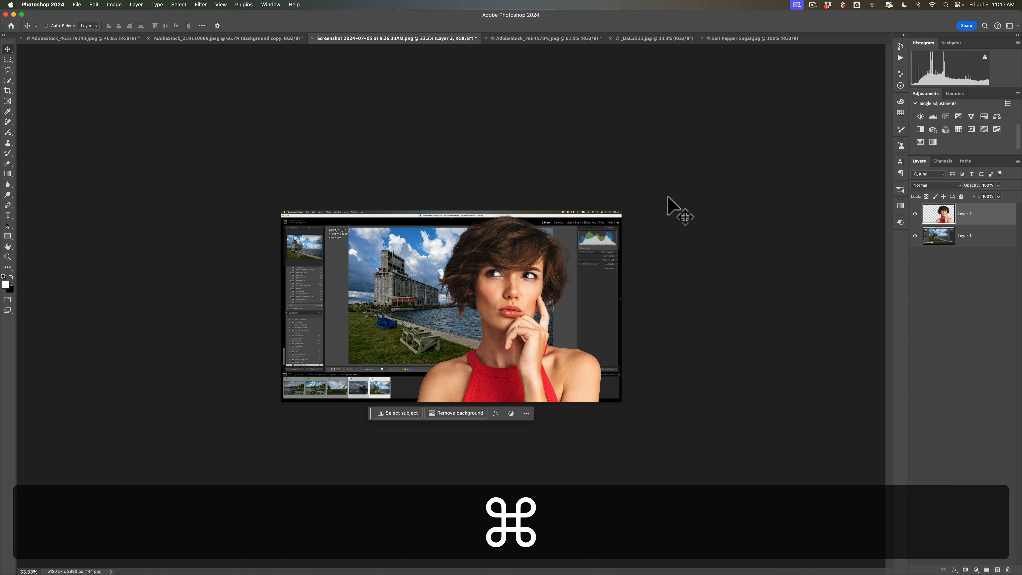
Apply a Drop Shadow layer style to the flipped cutout using the preset shadow settings
key(super+0)
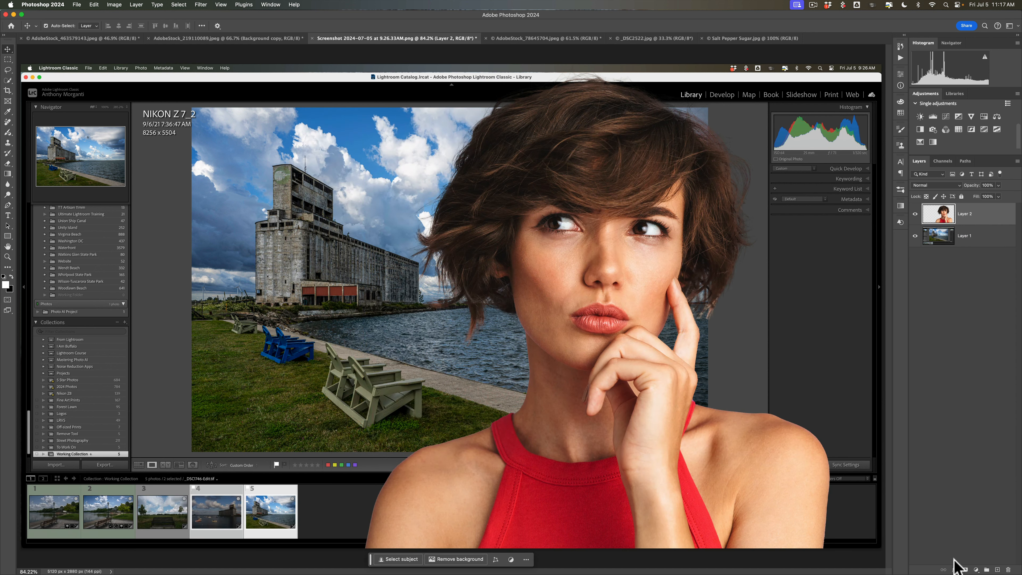
click(954, 569)
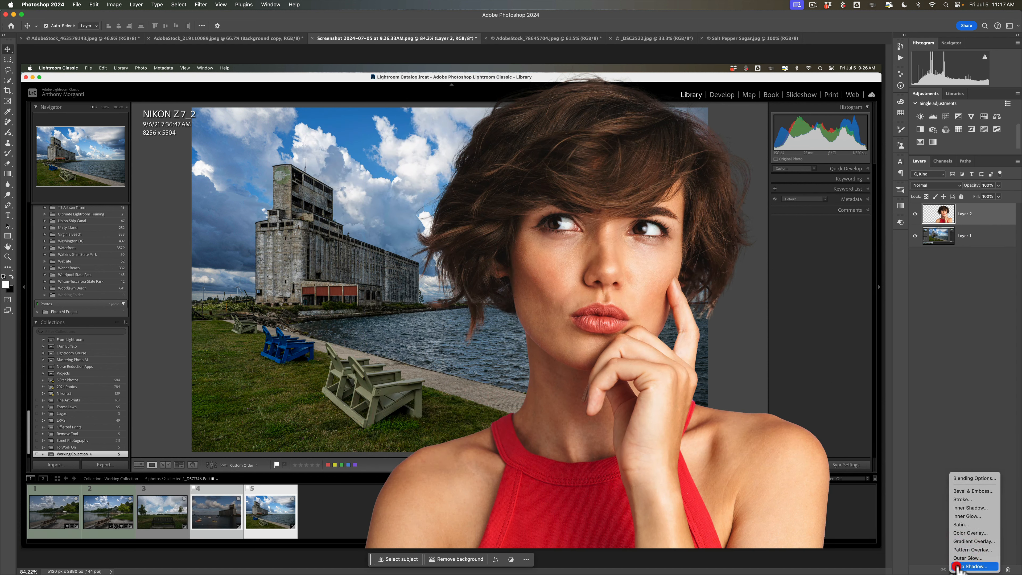
click(956, 566)
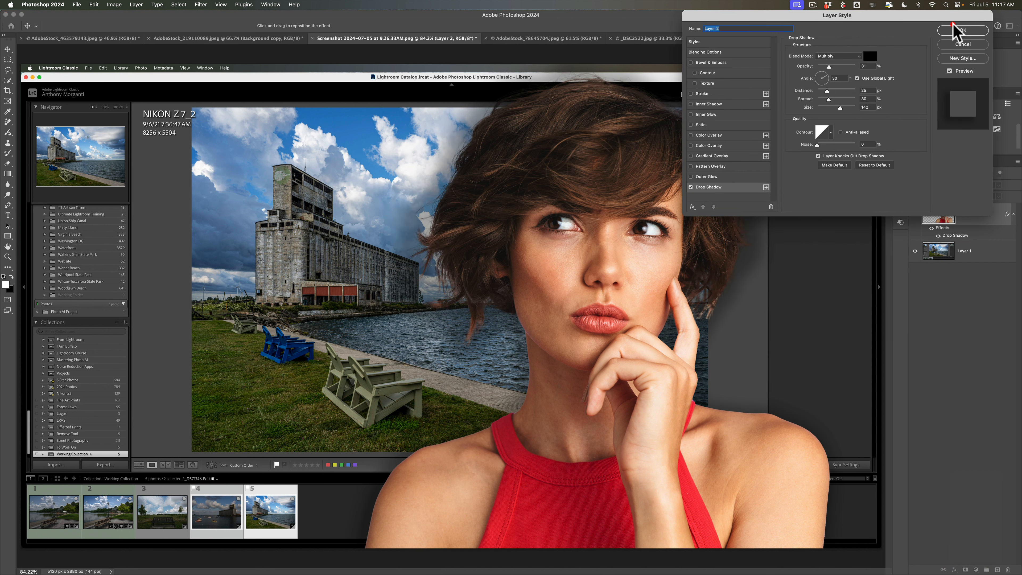
click(961, 30)
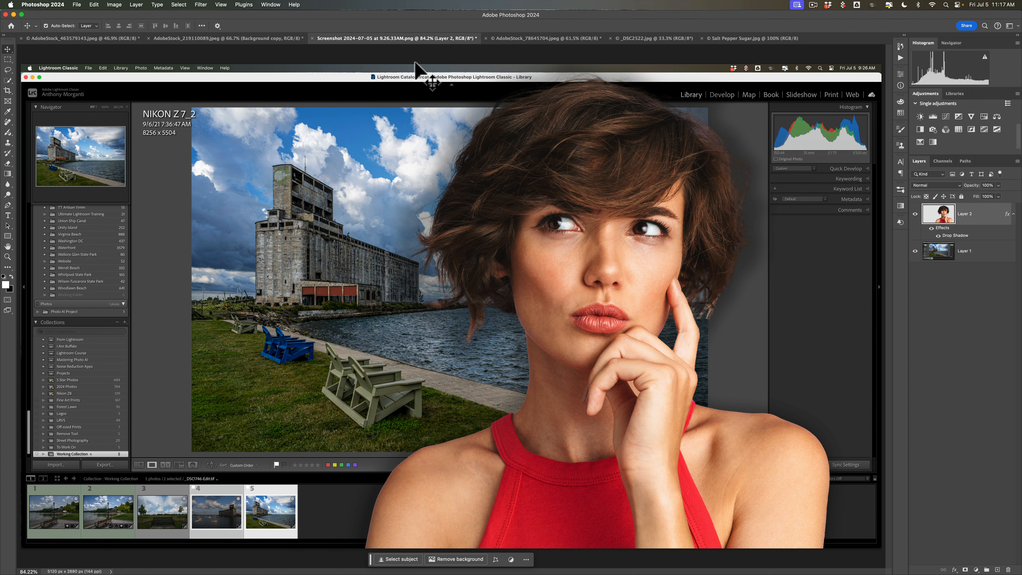
Show the Background layer in AdobeStock_219110089.jpeg and return to the Lightroom screenshot document for comparison
click(258, 38)
click(915, 241)
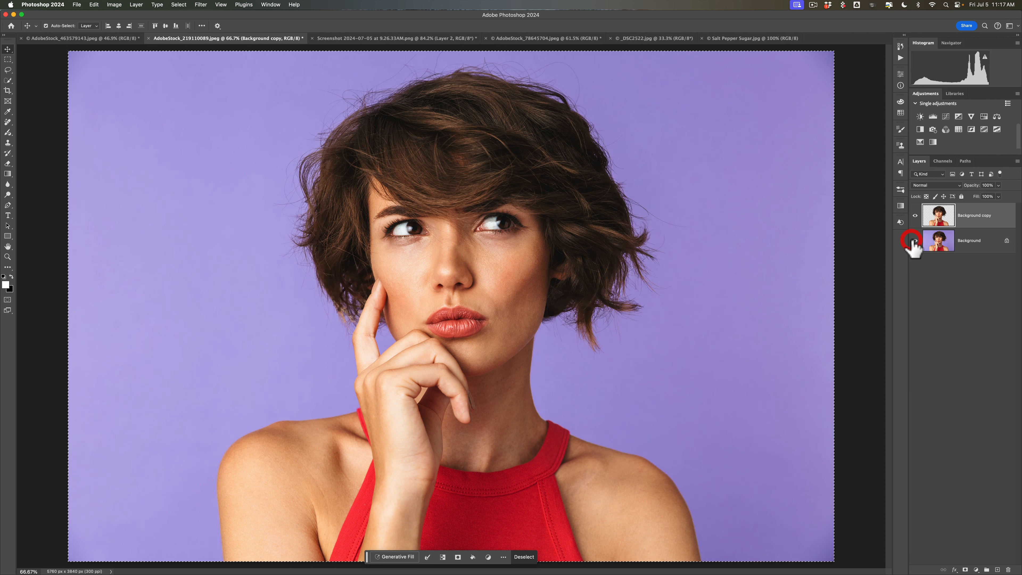
click(402, 39)
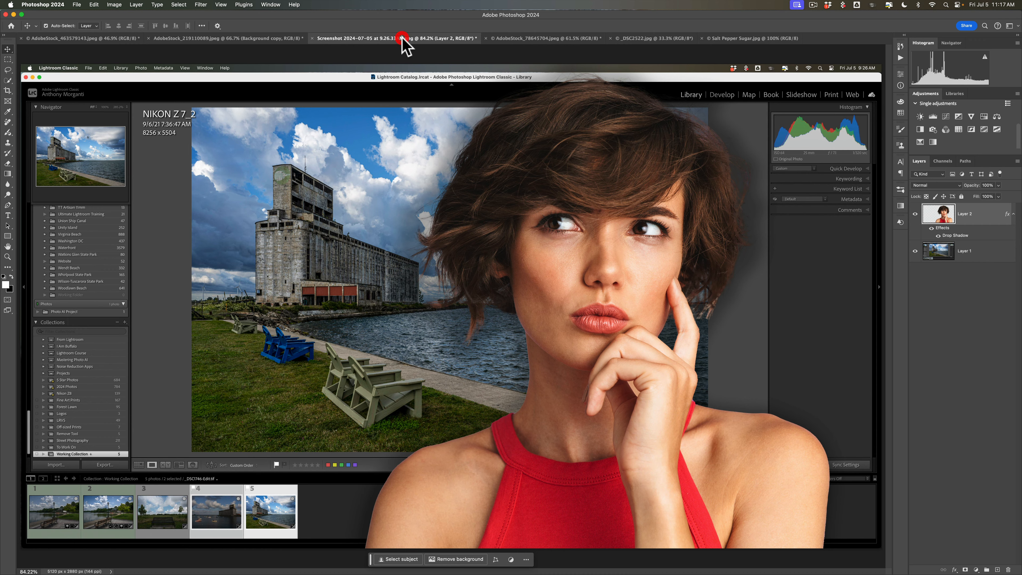
Select the woman in AdobeStock_78645704.jpeg using Select Subject with Cloud (Detailed results) processing
click(514, 37)
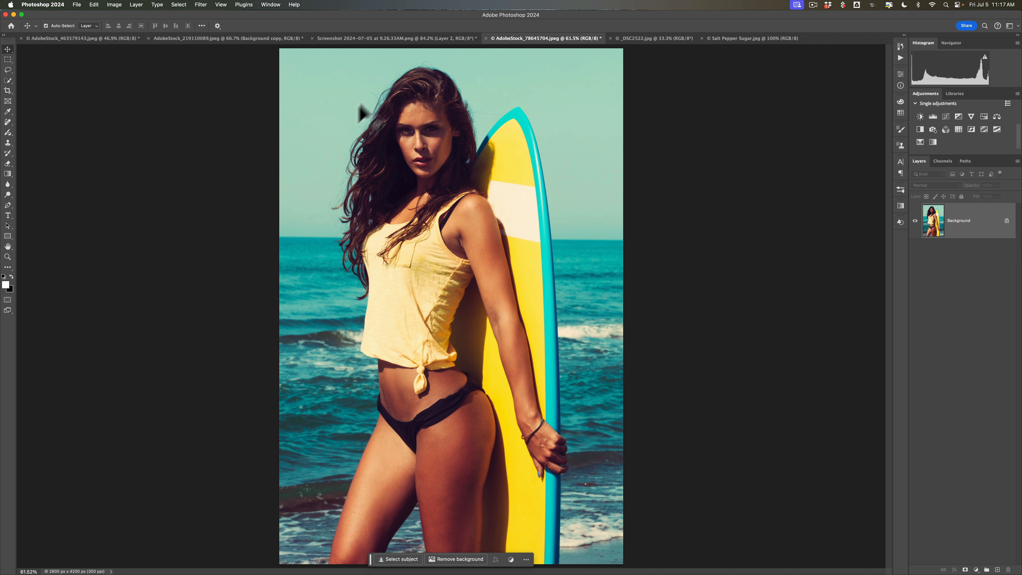
click(630, 38)
click(568, 39)
key(w)
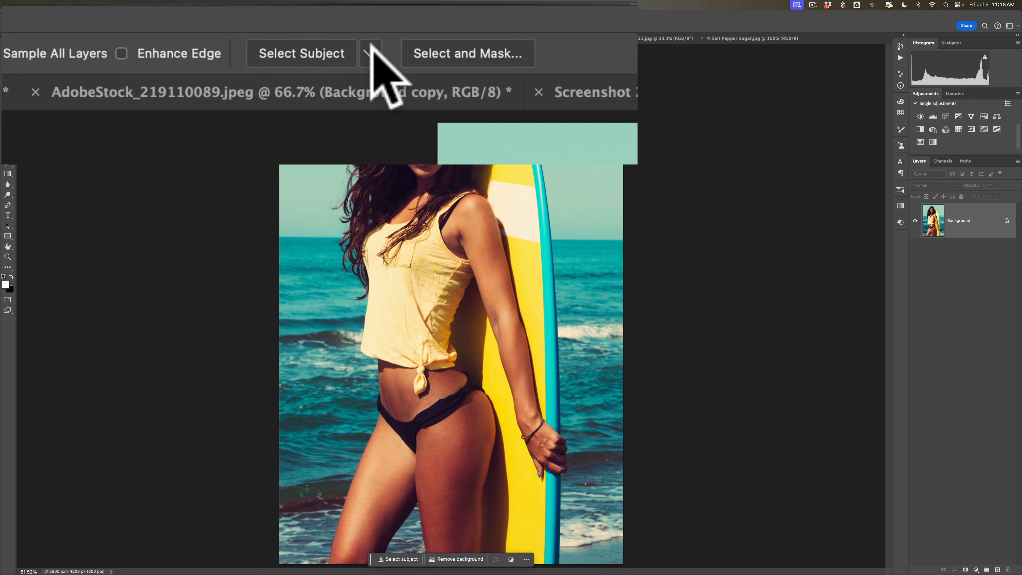
click(370, 53)
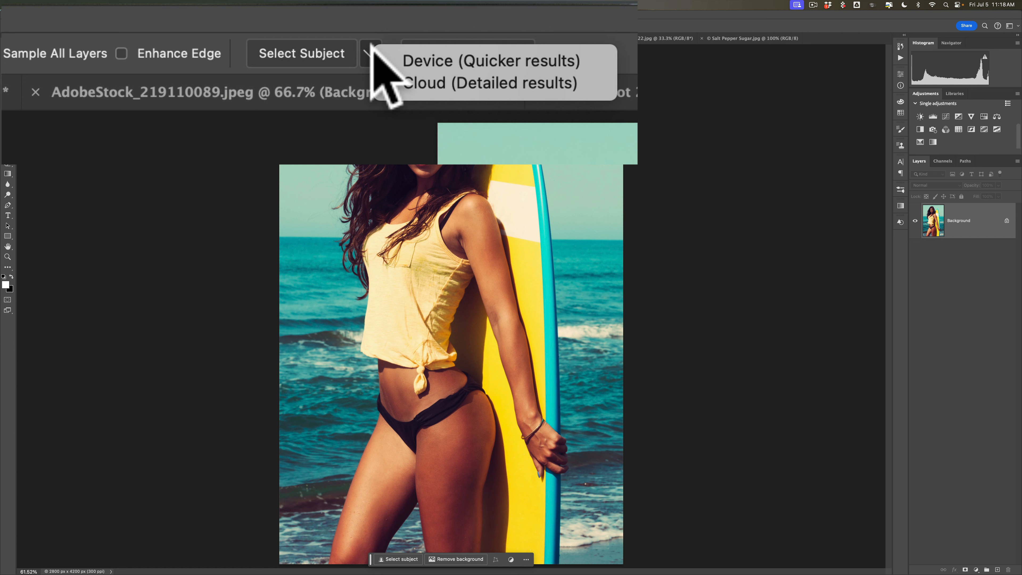
click(307, 52)
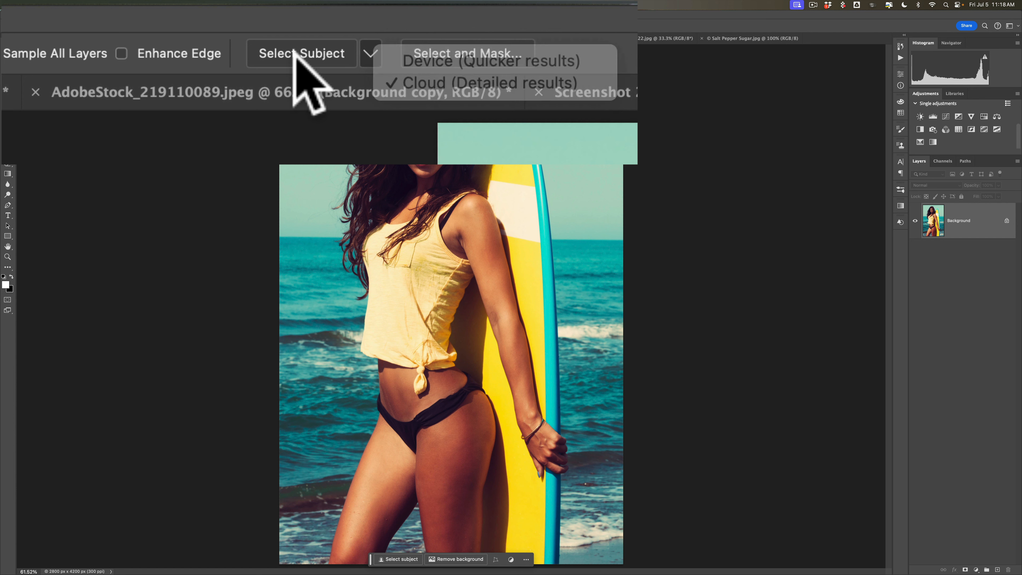
click(313, 45)
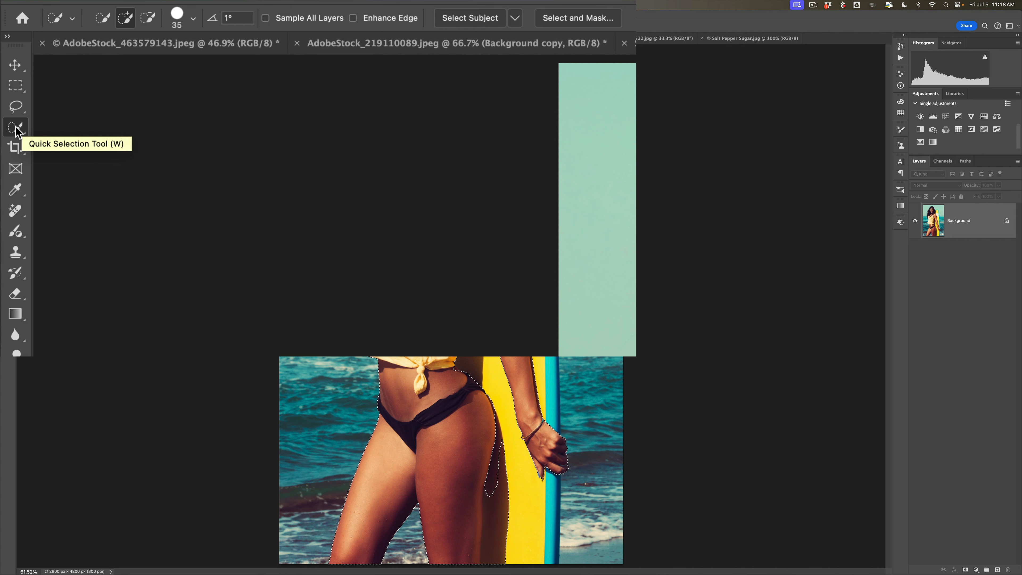
Add the whole surfboard to the woman's selection using the Quick Selection Tool with a 125 px brush
click(15, 129)
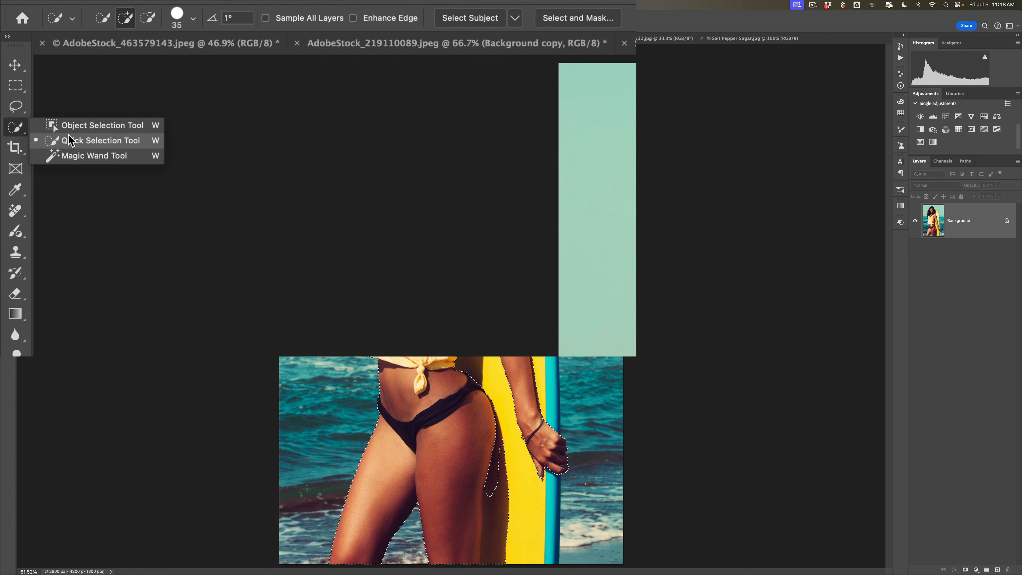
click(69, 139)
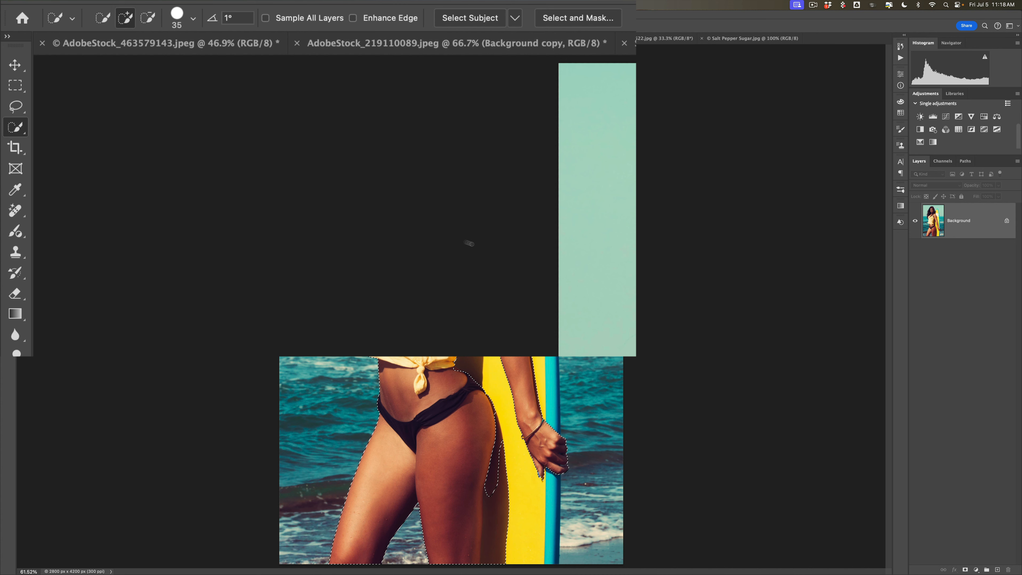
key(bracketright)
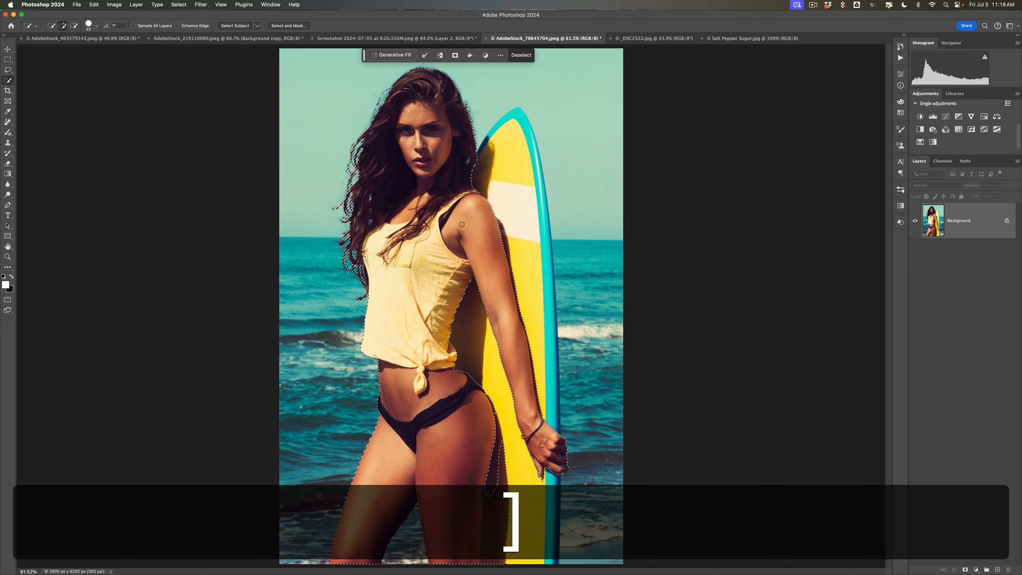
key(bracketright)
key(bracketright)
key(bracketright)
key(bracketright)
key(bracketright)
key(bracketright)
key(bracketright)
key(bracketright)
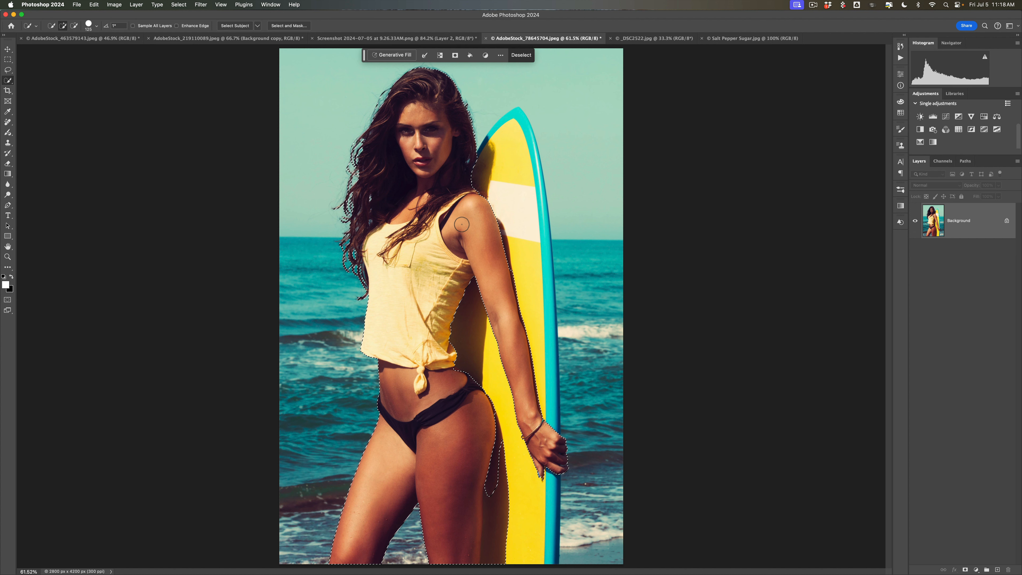
click(493, 154)
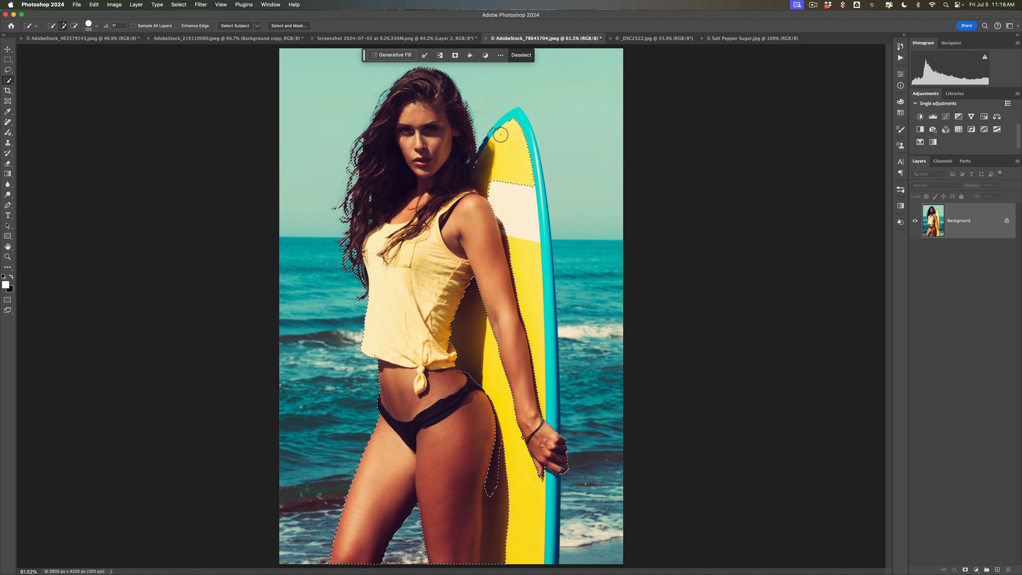
click(514, 124)
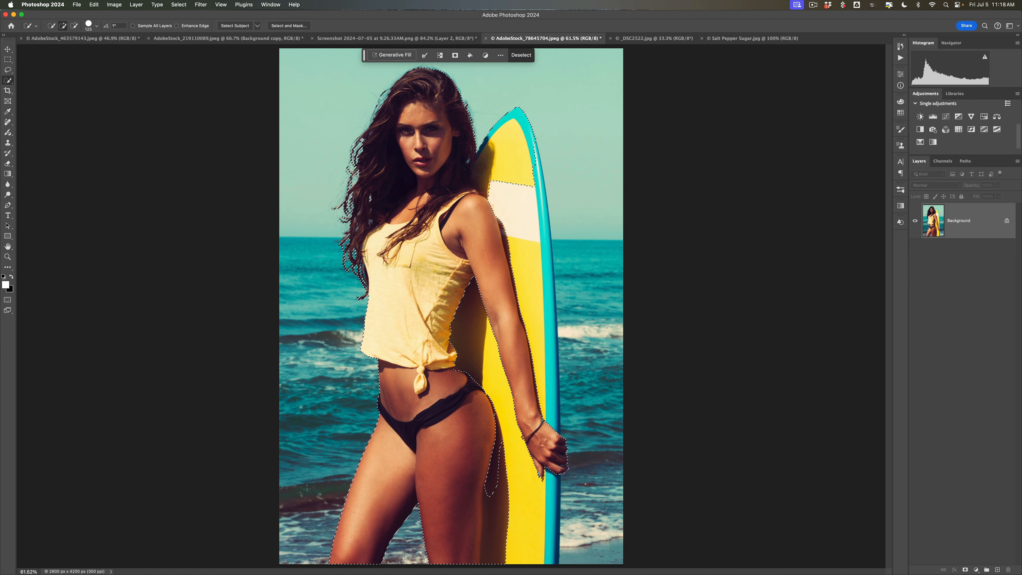
drag(528, 152, 543, 358)
drag(544, 478, 548, 565)
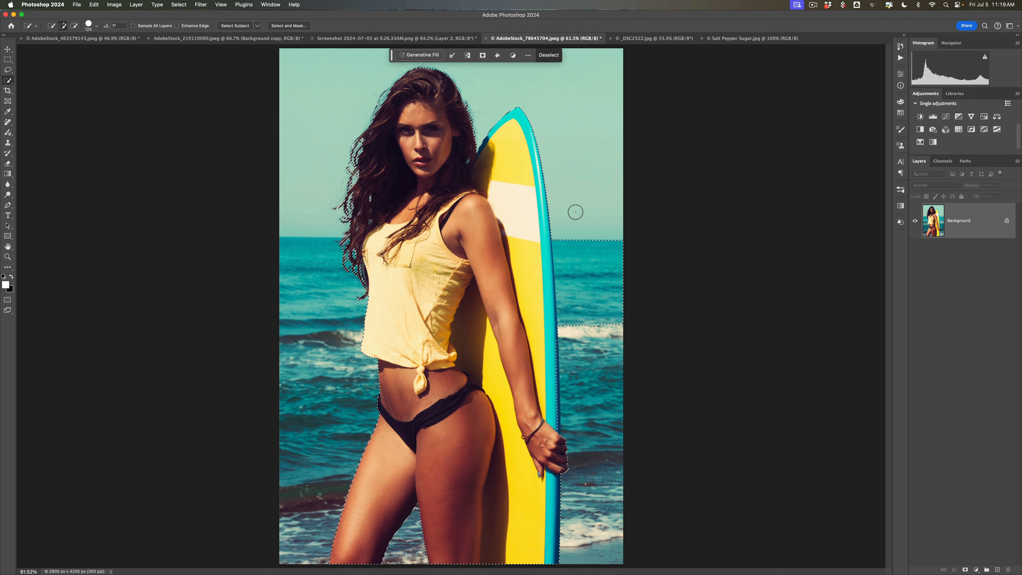
Subtract the strip of sea beside the surfboard from the selection with the Quick Selection Tool
key(alt)
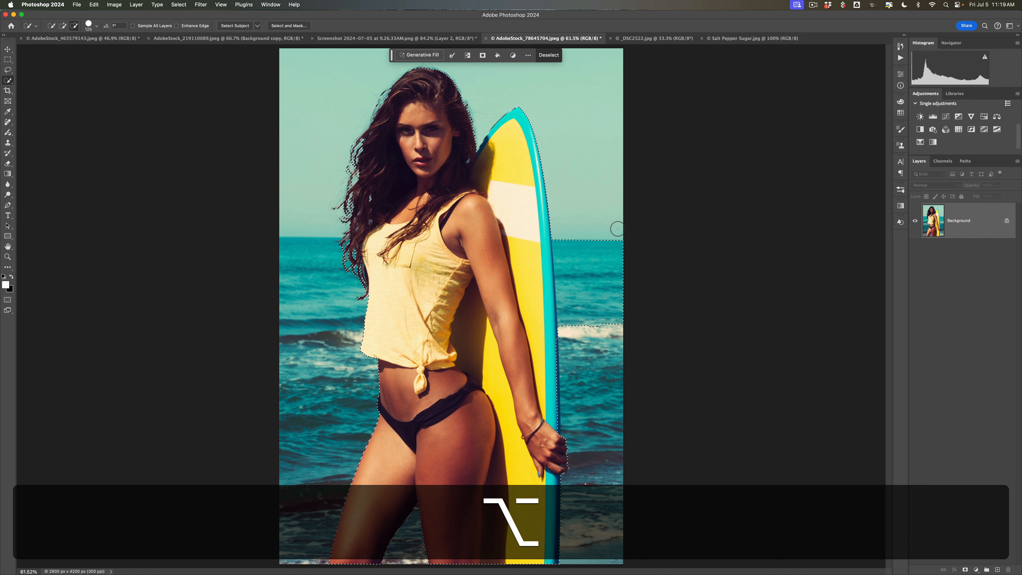
drag(617, 228, 619, 256)
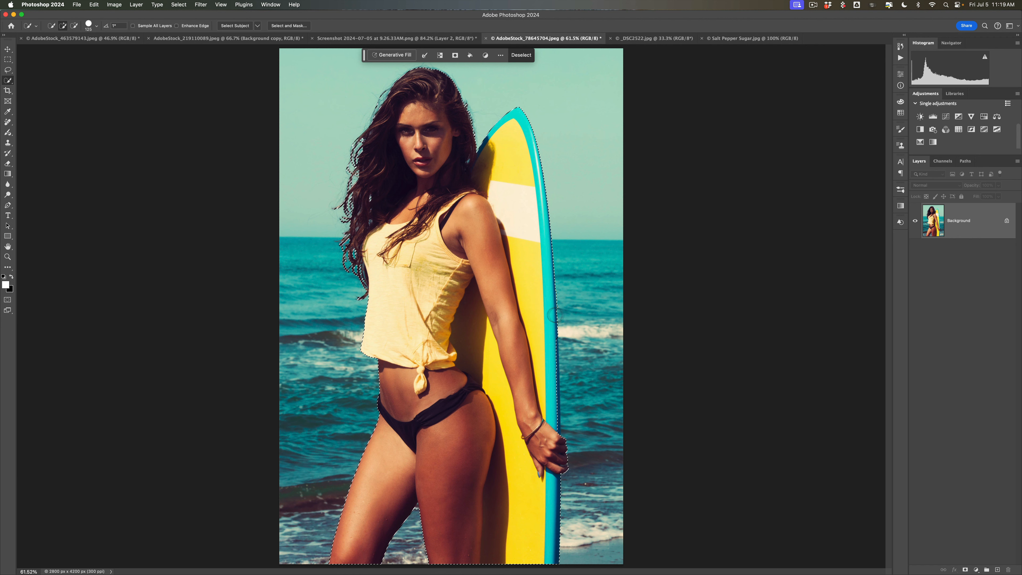
key(alt)
key(alt)
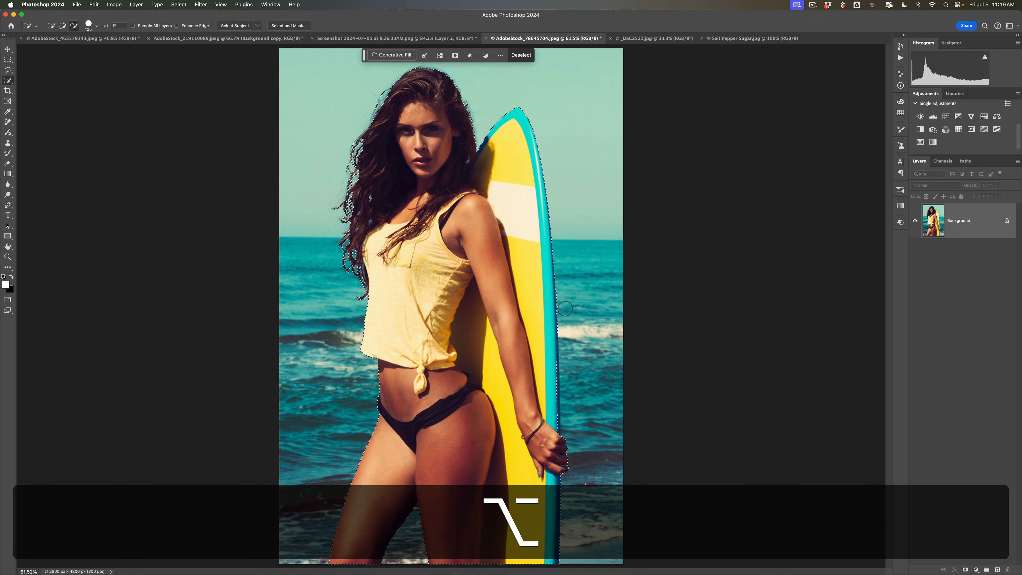
alt+click(596, 302)
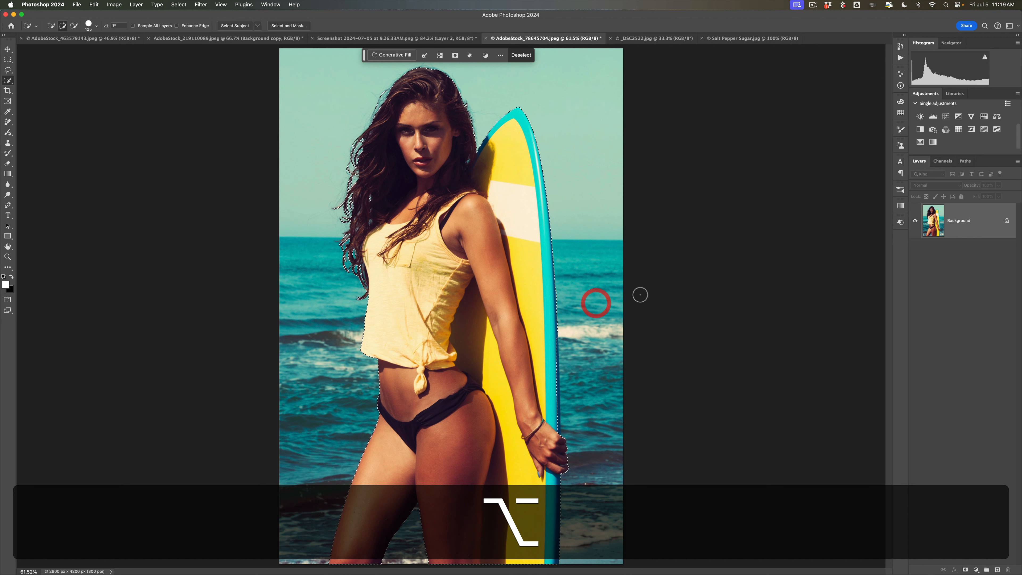
Add the surfboard's dark blue outer edge above the woman's hand to the selection with the Quick Selection Tool
key(super)
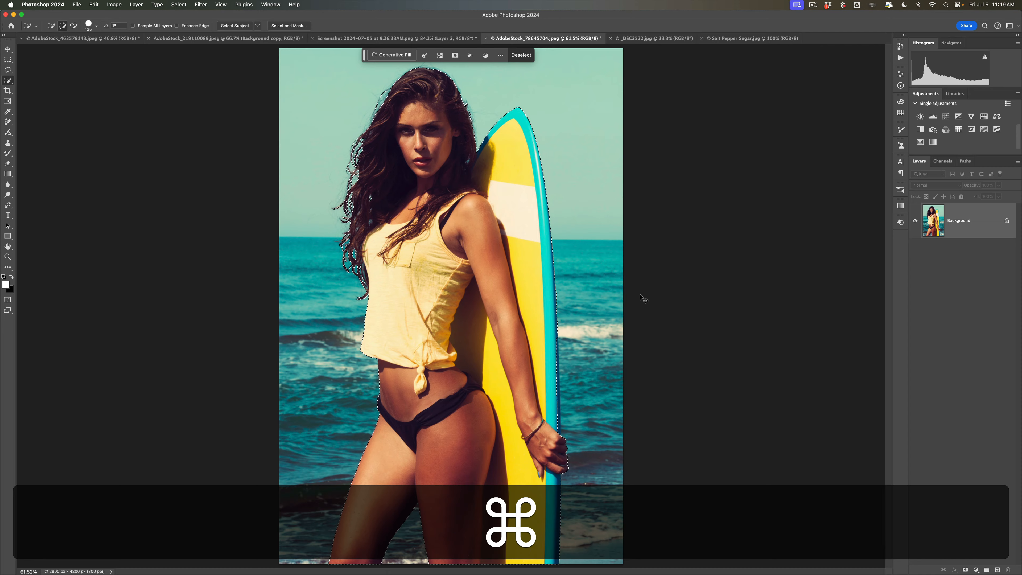
key(super+equal)
key(super+equal)
key(super+equal)
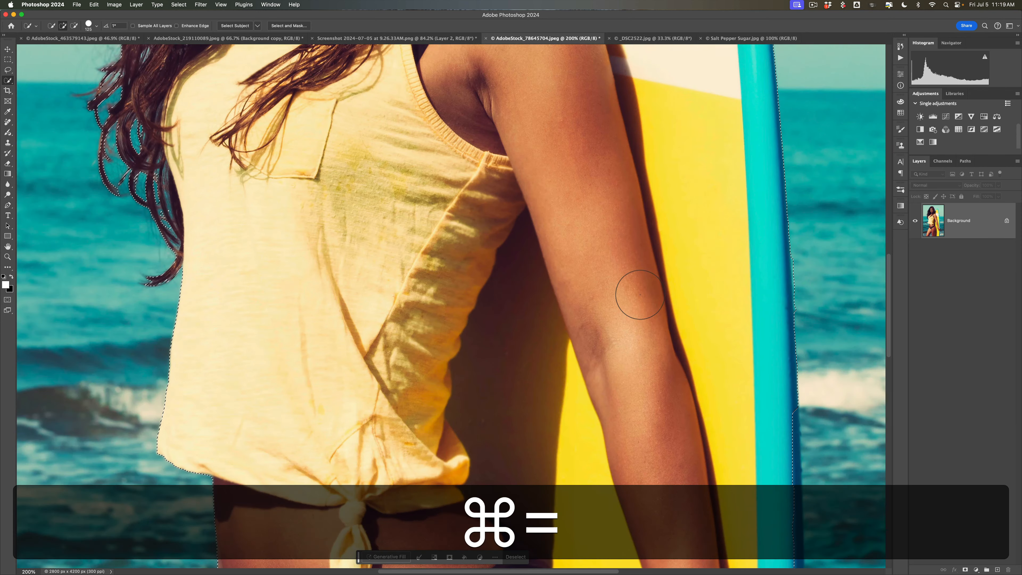
scroll(639, 294, down, 4)
scroll(639, 294, right, 4)
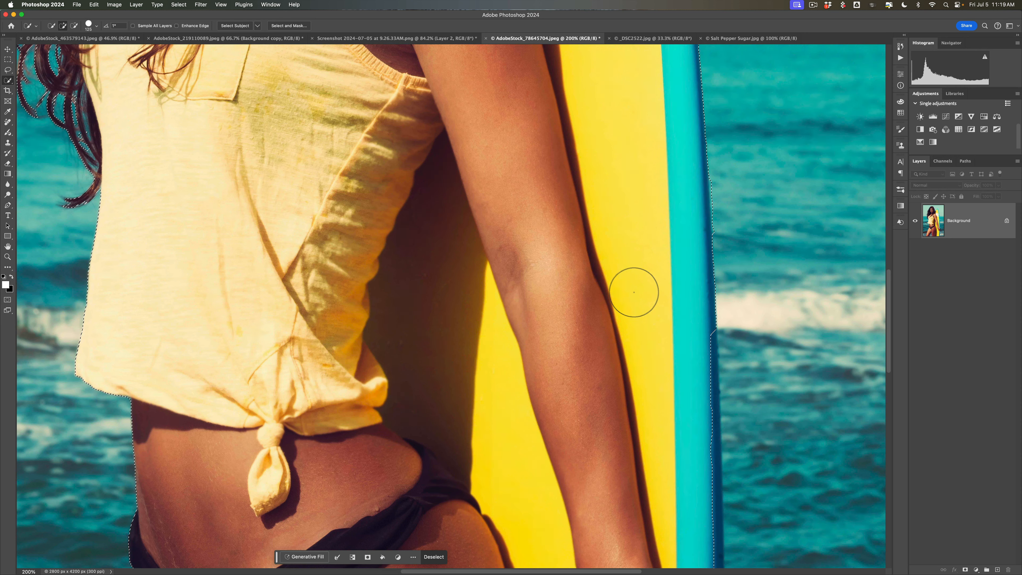
key(space)
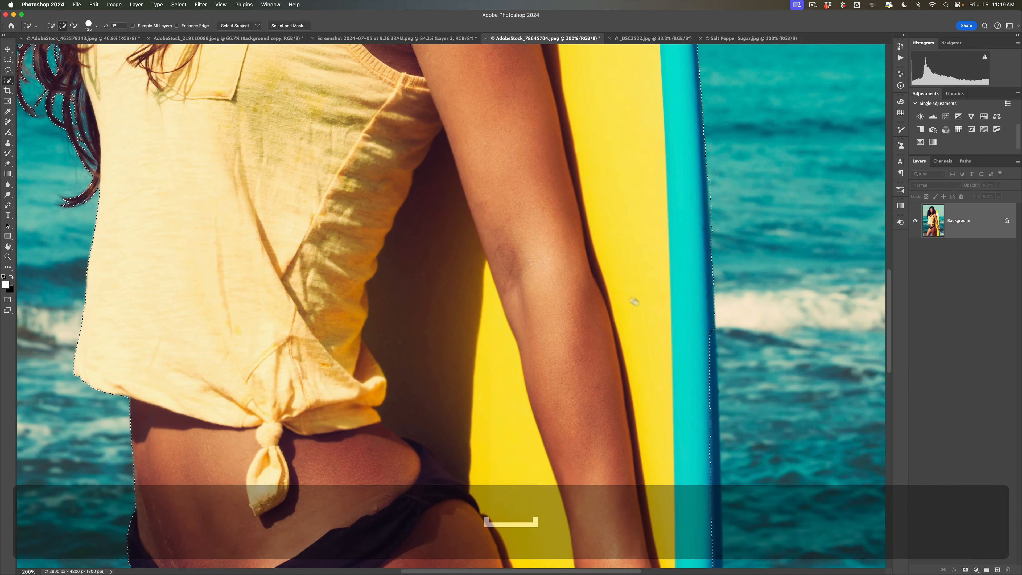
drag(633, 301, 497, 182)
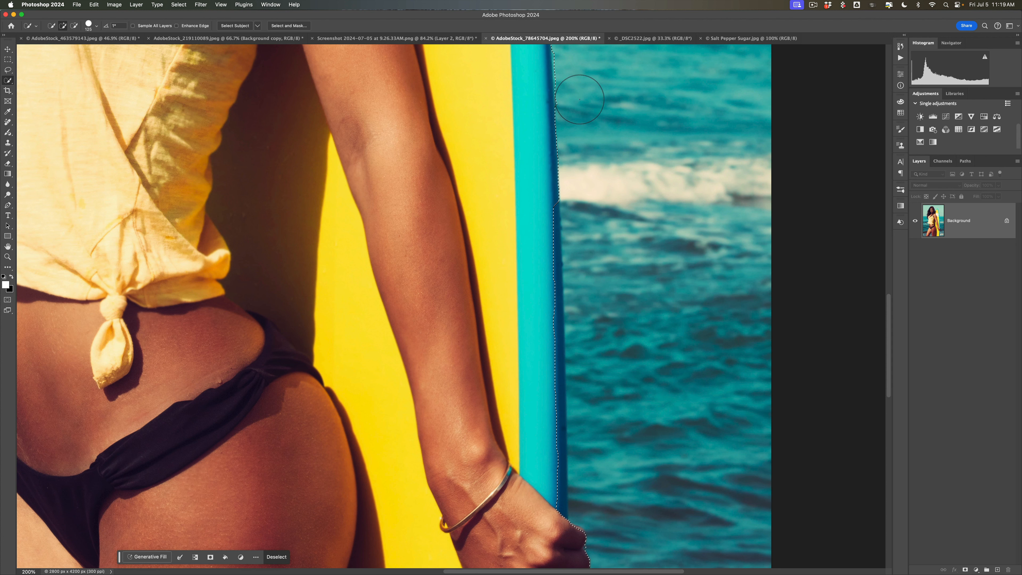
key(alt)
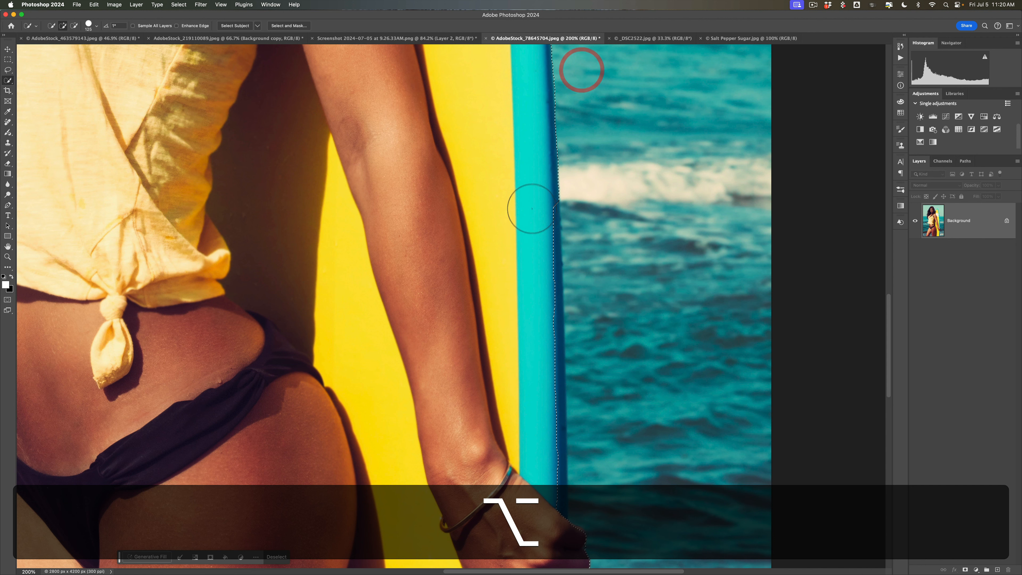
drag(531, 207, 536, 235)
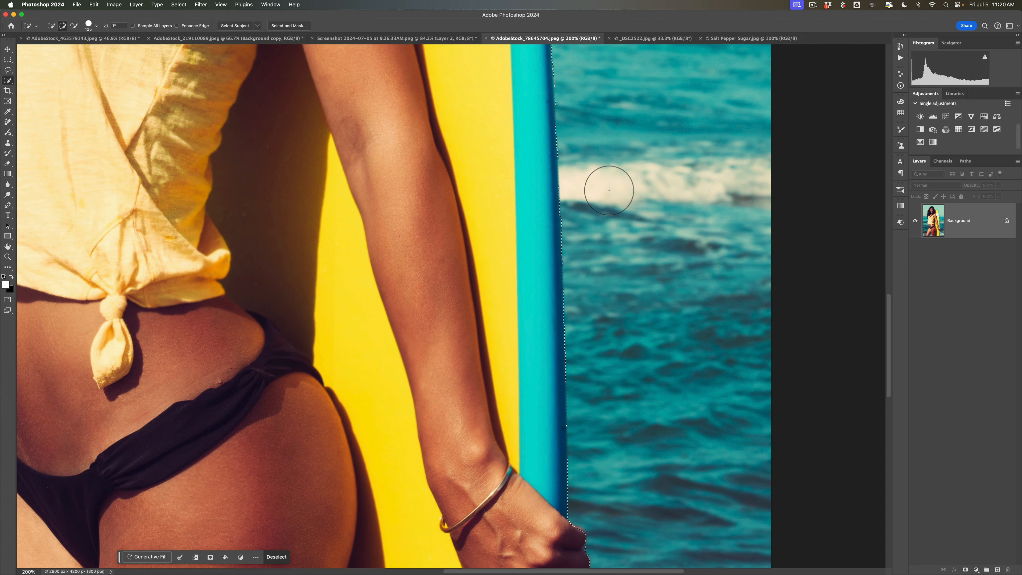
Examine the selection outline along the full length of the surfboard at 200% zoom, ending with the whole image in view
scroll(608, 185, up, 3)
scroll(609, 190, up, 3)
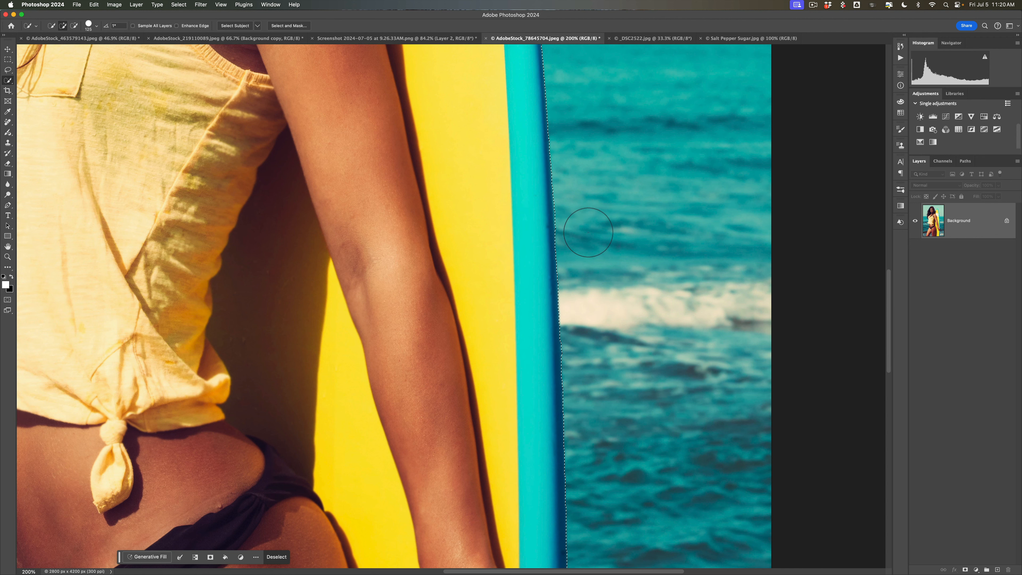
scroll(626, 212, down, 15)
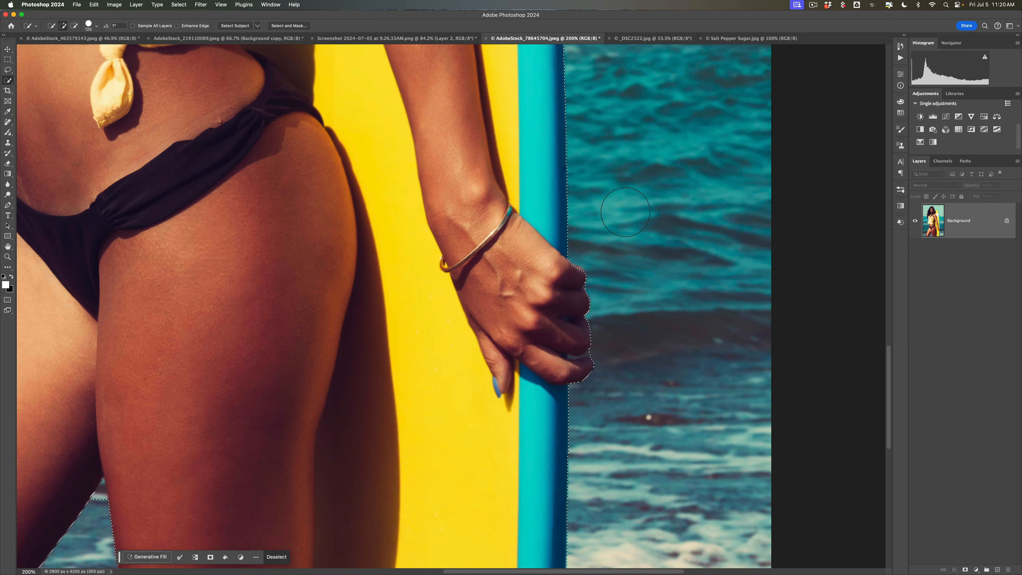
scroll(625, 212, down, 10)
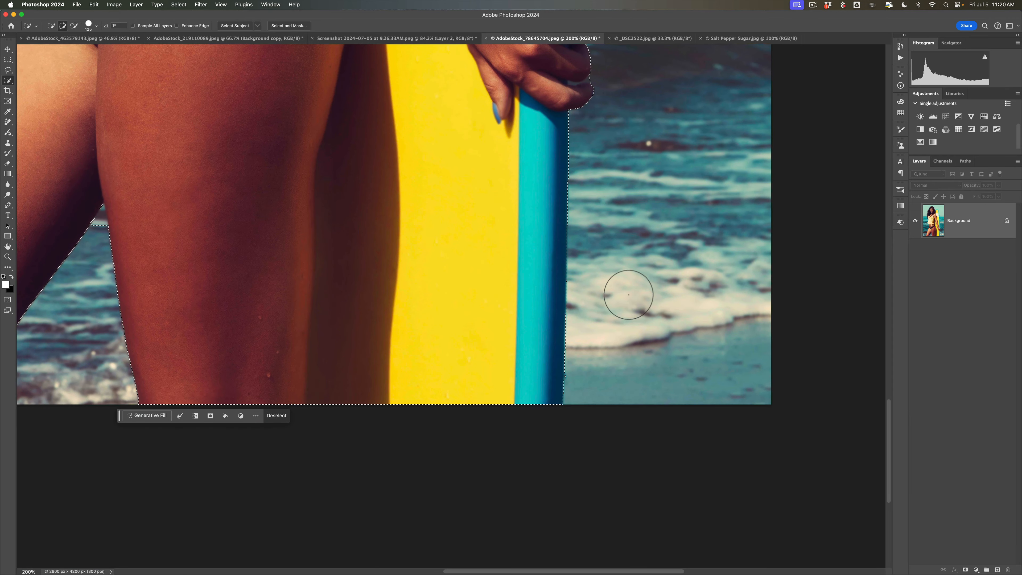
scroll(613, 317, up, 20)
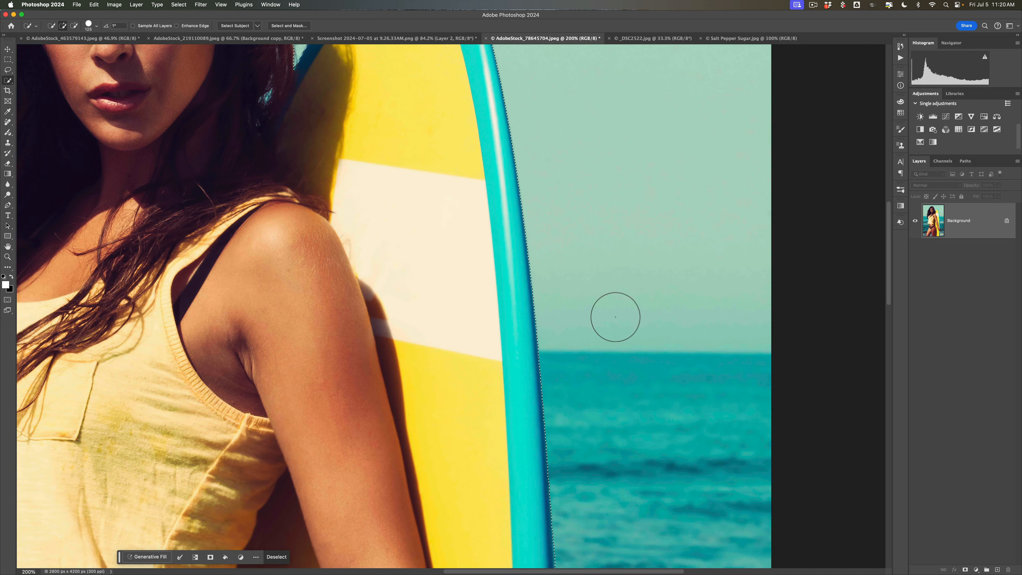
scroll(615, 317, up, 6)
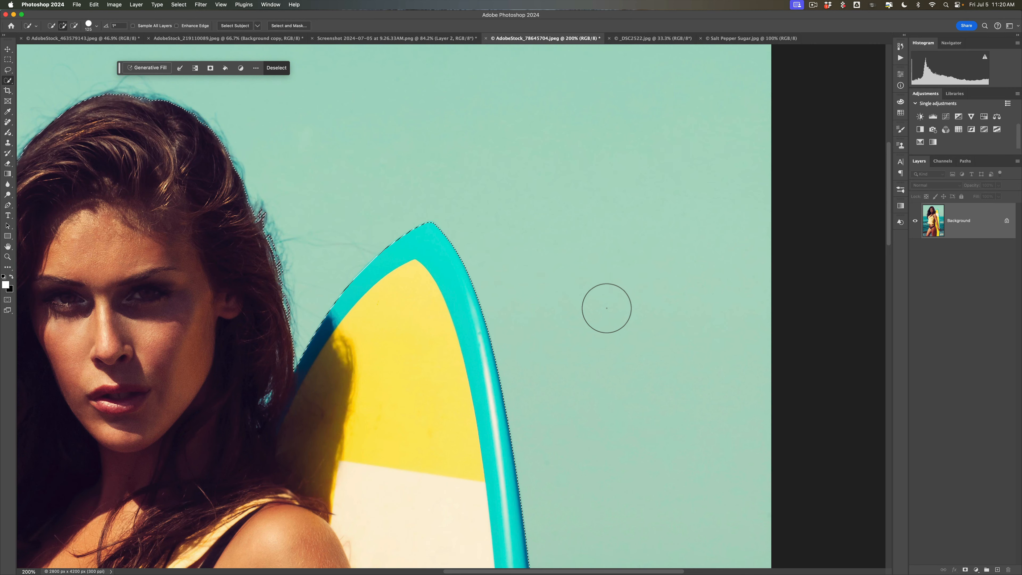
scroll(606, 308, down, 6)
key(super)
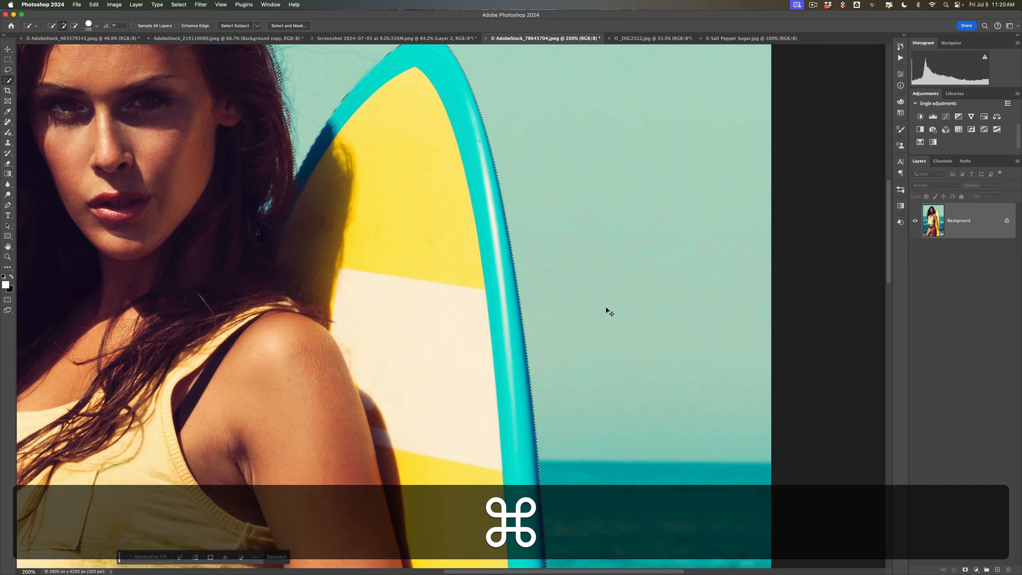
key(super+0)
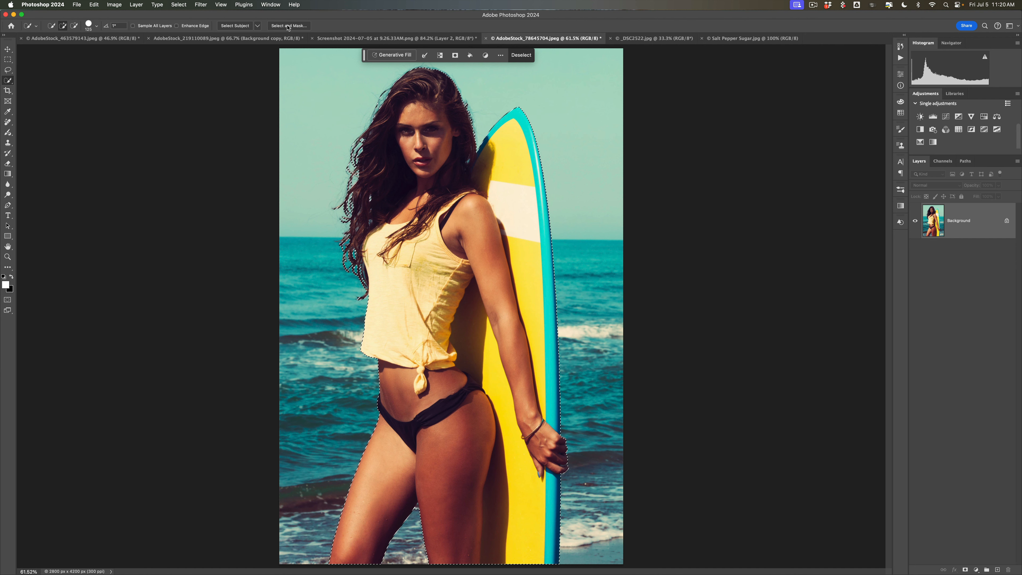
Open the selection in Select and Mask and compare the Overlay and On White previews, ending with On Black at 100% opacity
click(287, 25)
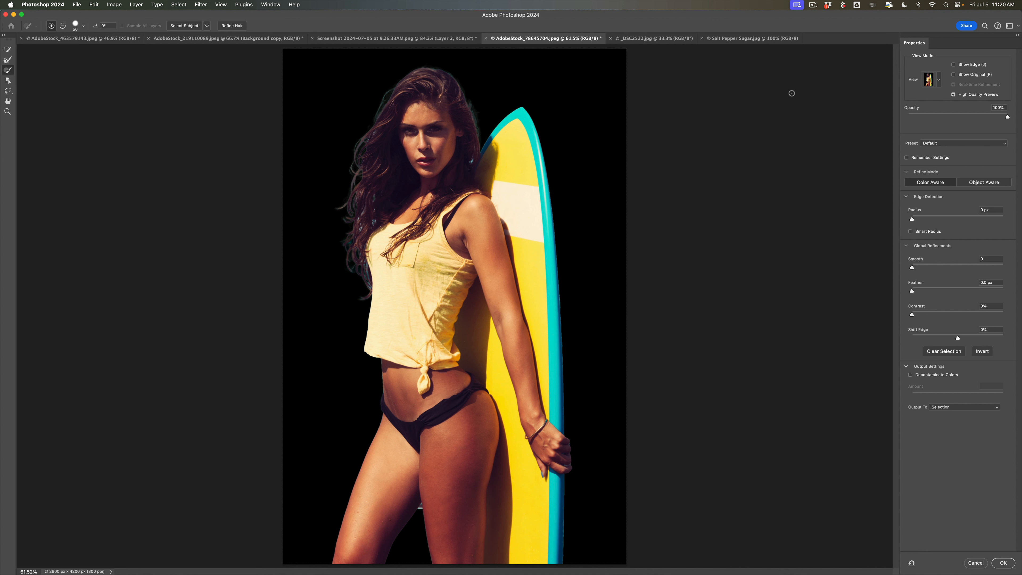
click(939, 80)
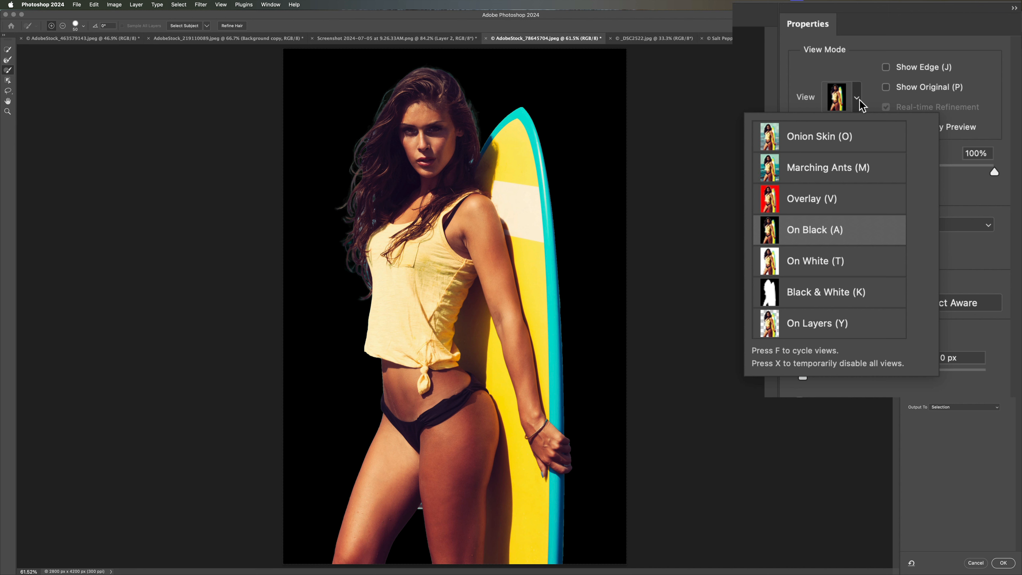
click(816, 202)
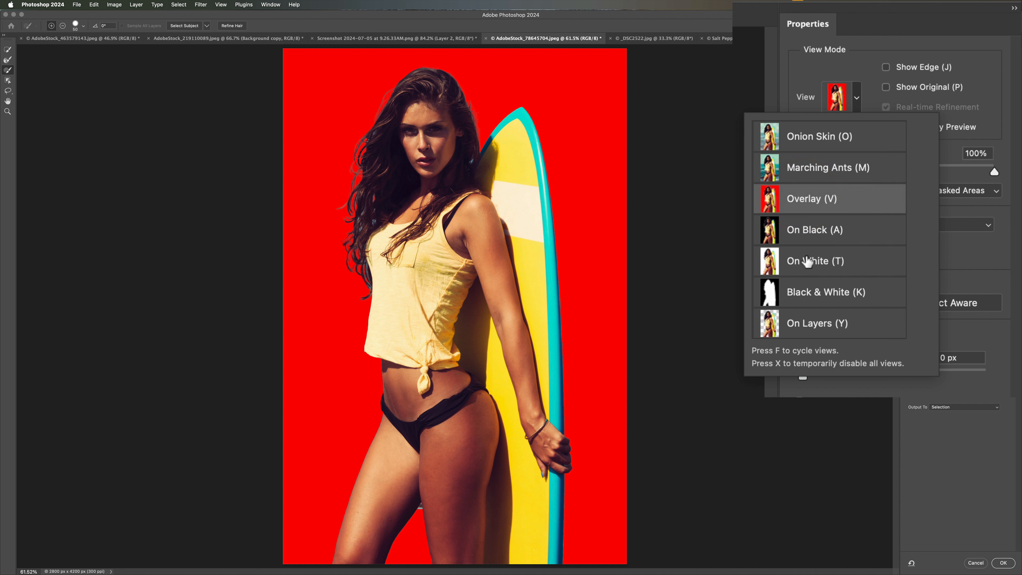
click(806, 261)
click(798, 229)
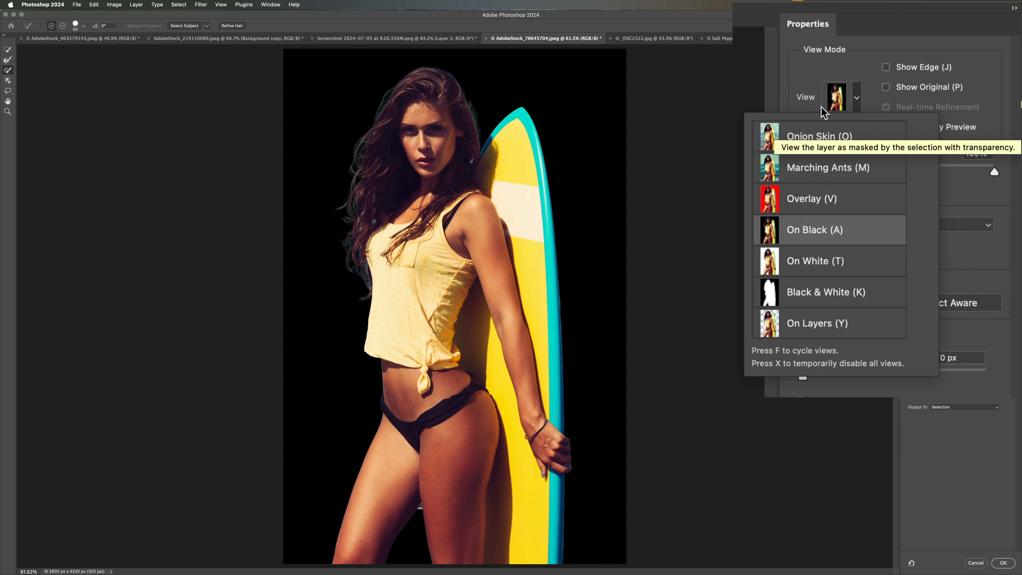
click(810, 71)
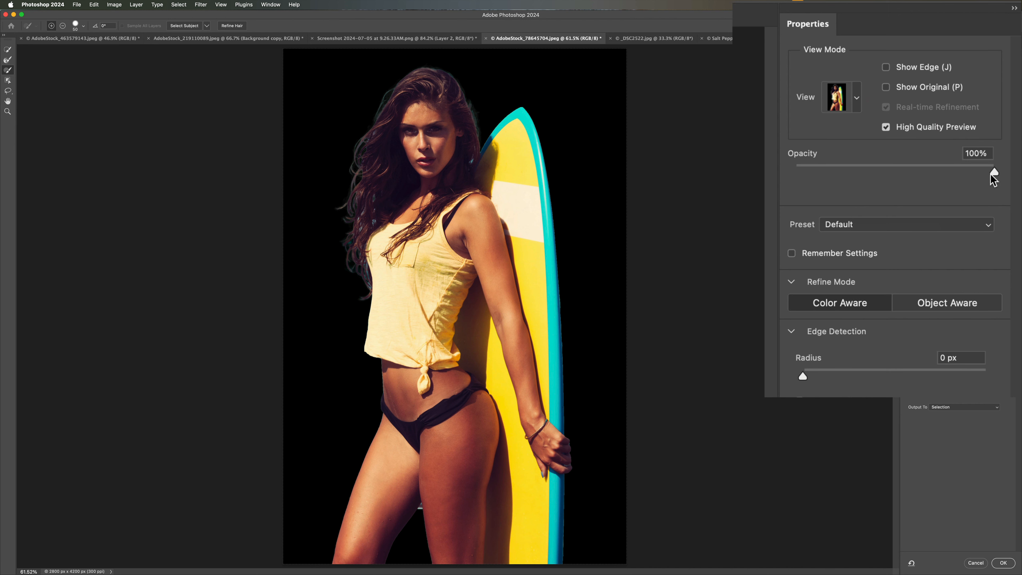
mouse_move(992, 174)
mouse_down()
mouse_move(871, 173)
mouse_move(993, 172)
mouse_up()
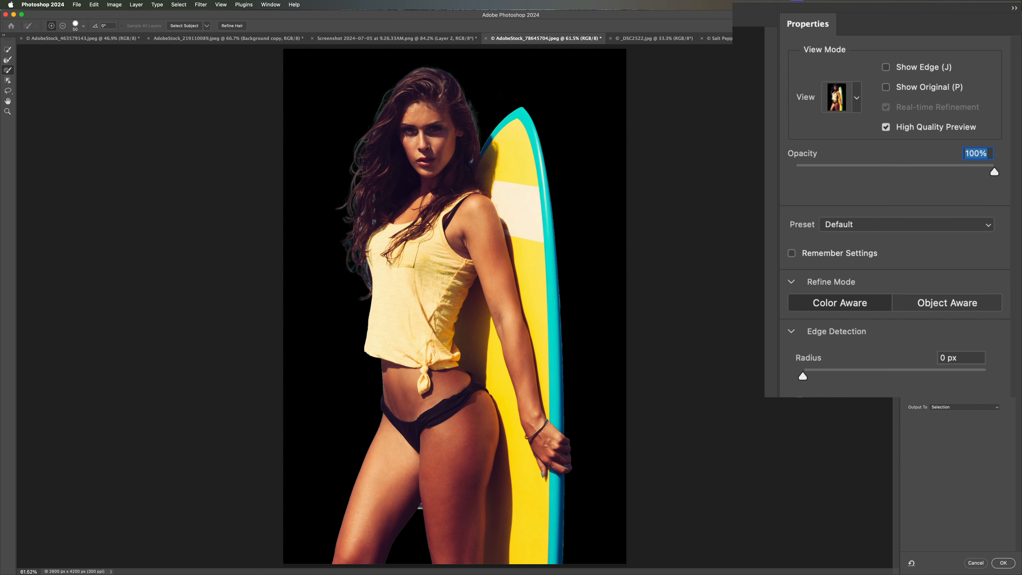
Enable Decontaminate Colors and refine the hair on both sides of the woman's head with the Refine Edge Brush
click(8, 60)
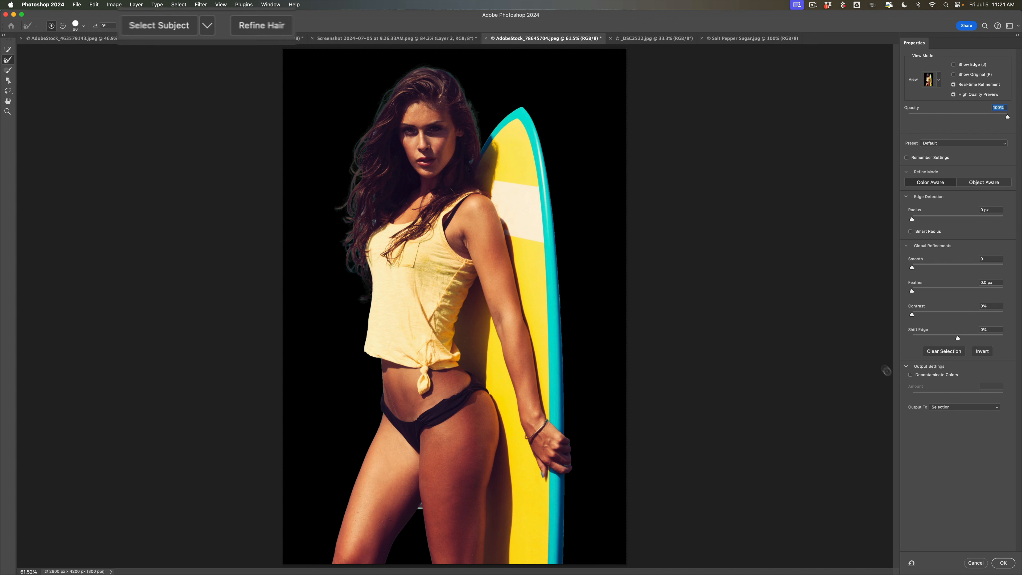
click(910, 375)
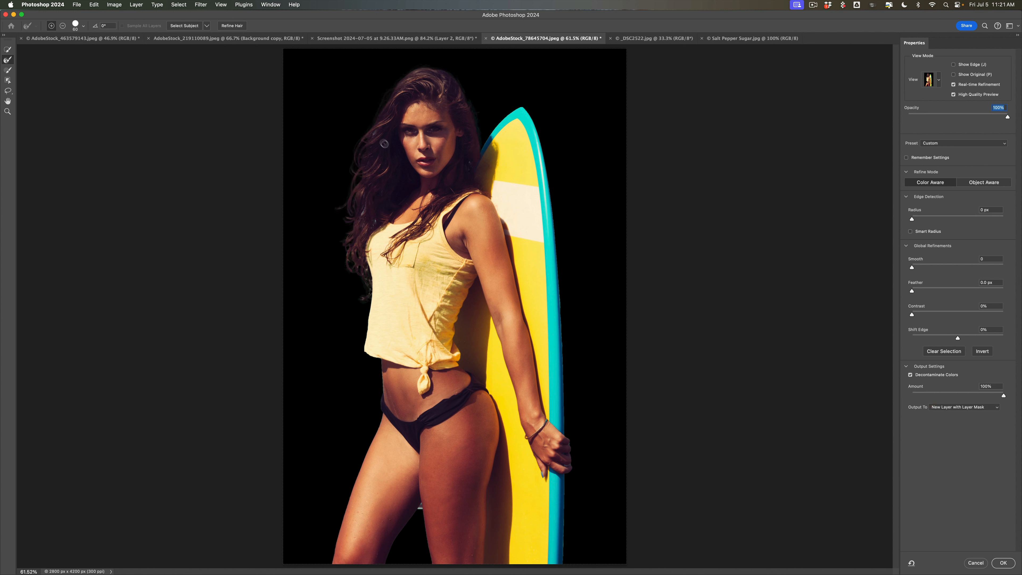
click(372, 136)
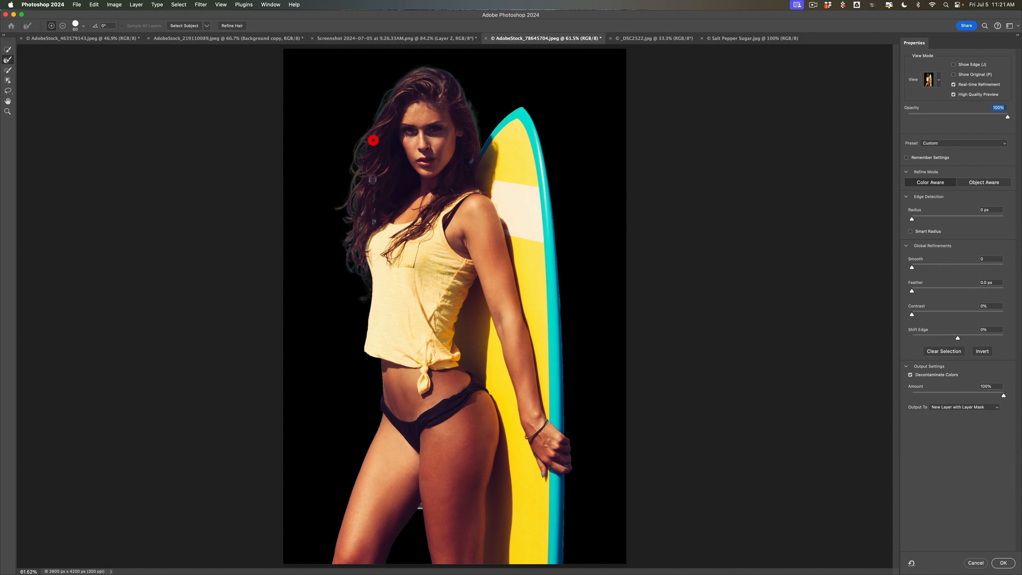
click(364, 212)
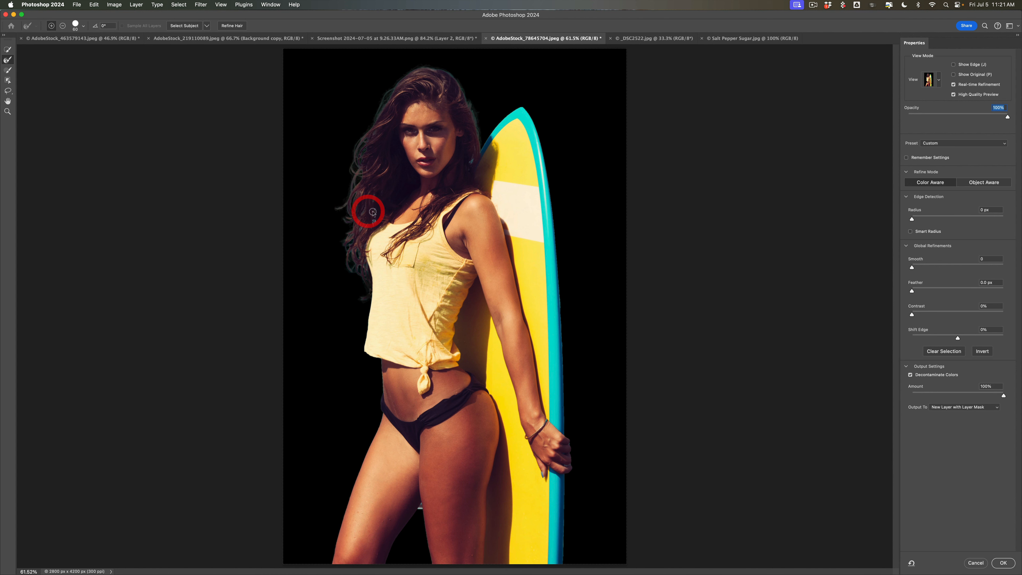
click(370, 220)
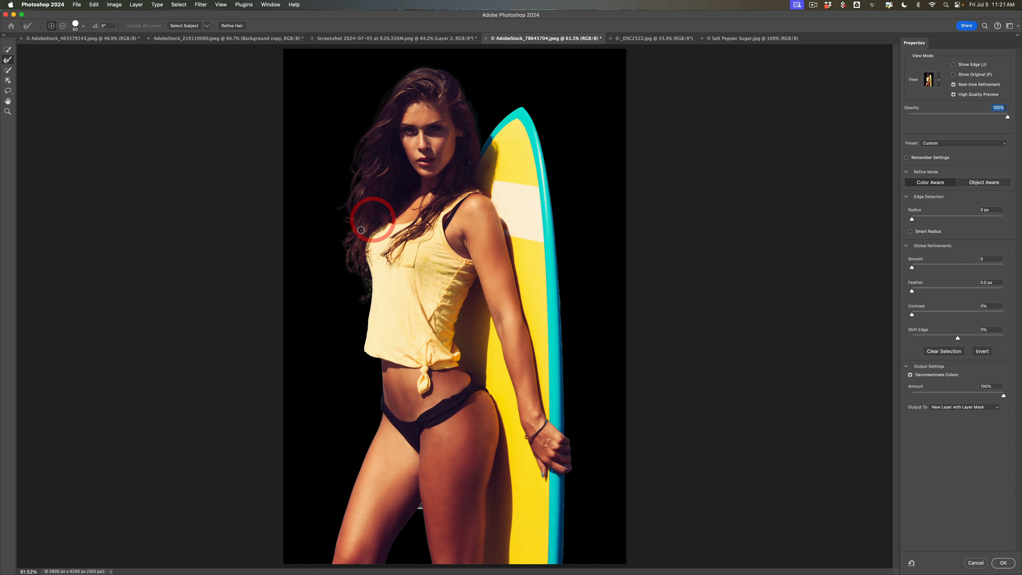
click(367, 219)
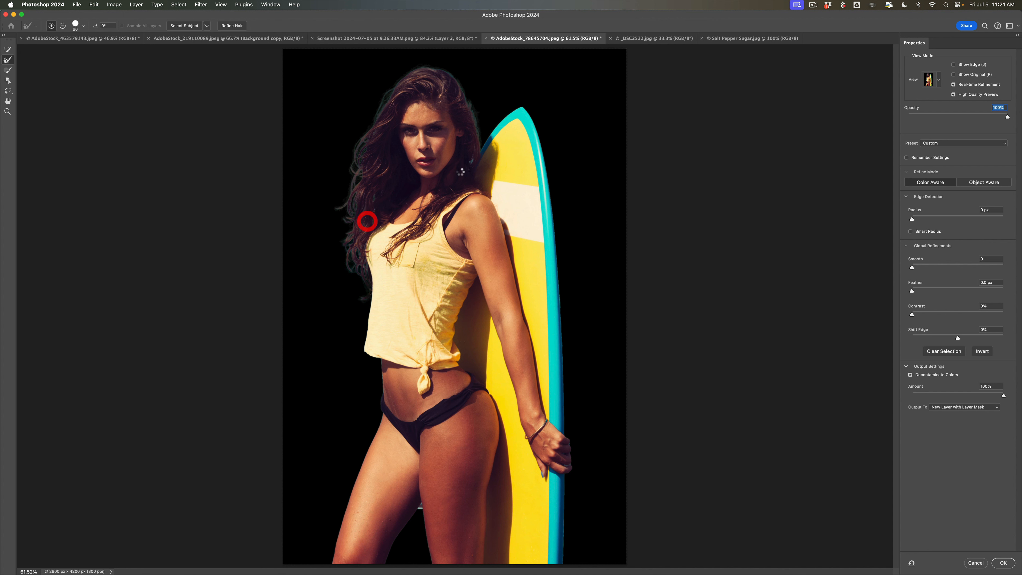
click(472, 152)
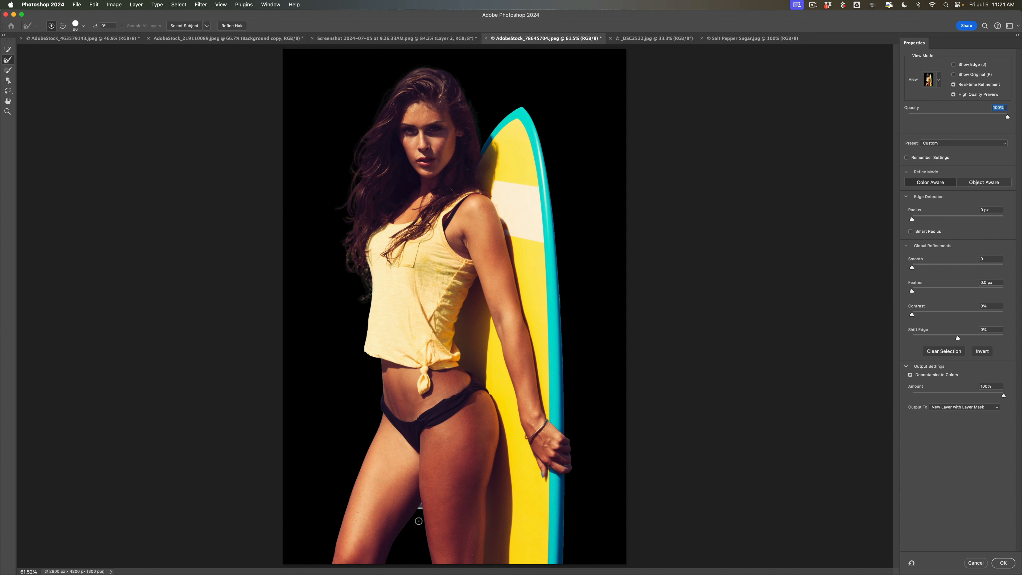
Clean the leftover background at the top of the gap between the woman's legs using a smaller Refine Edge Brush
key(bracketleft)
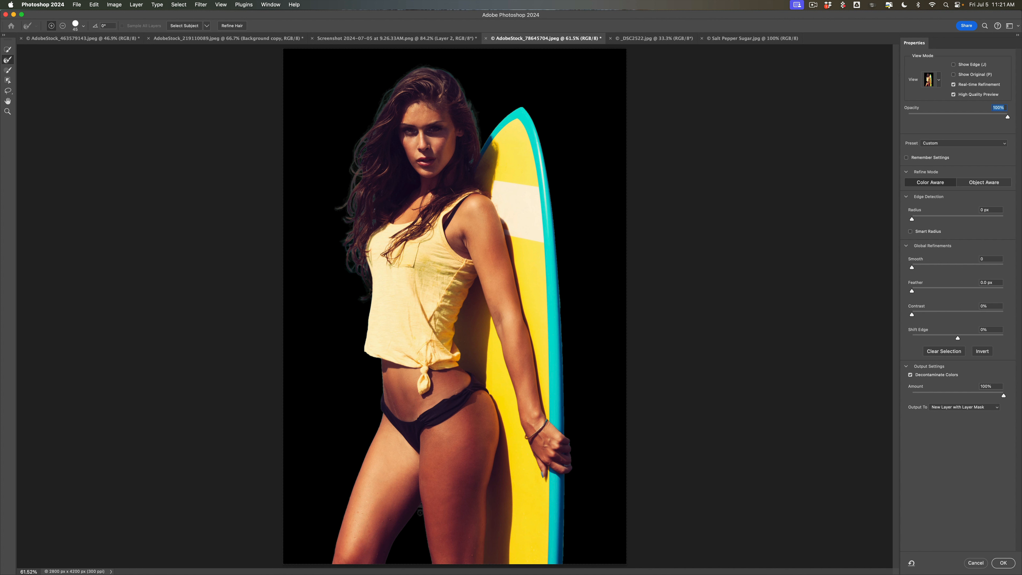
click(420, 513)
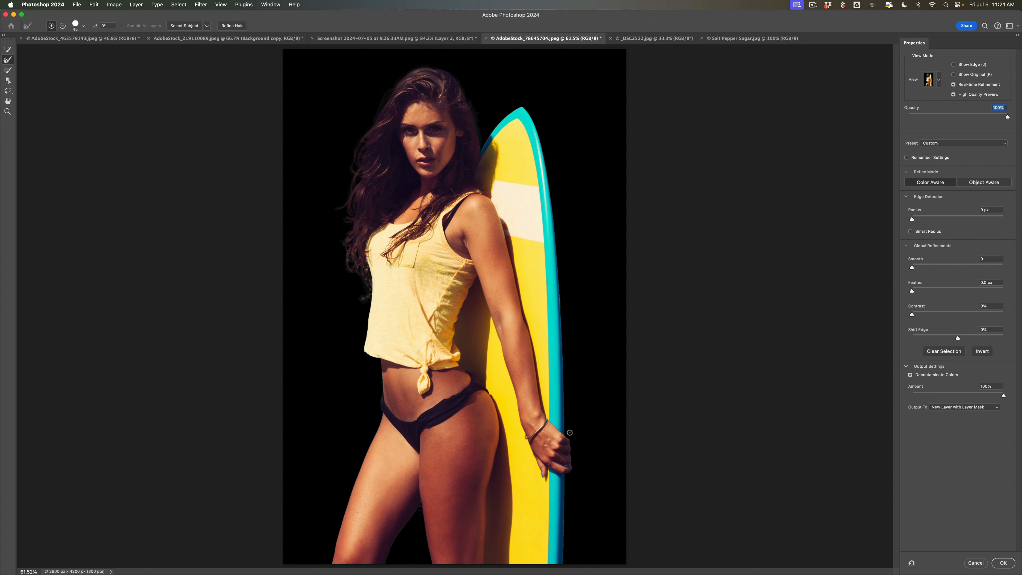
Refine the edges between the fingers of the hand holding the surfboard, using a further reduced Refine Edge Brush at 200% zoom
key(super)
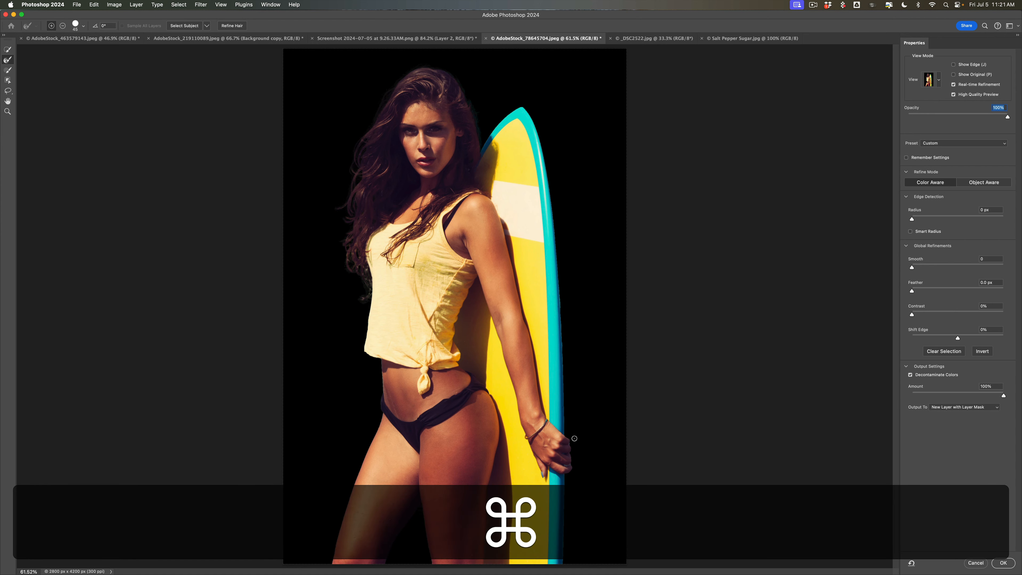
key(super+equal)
key(super+equal)
key(super+equal)
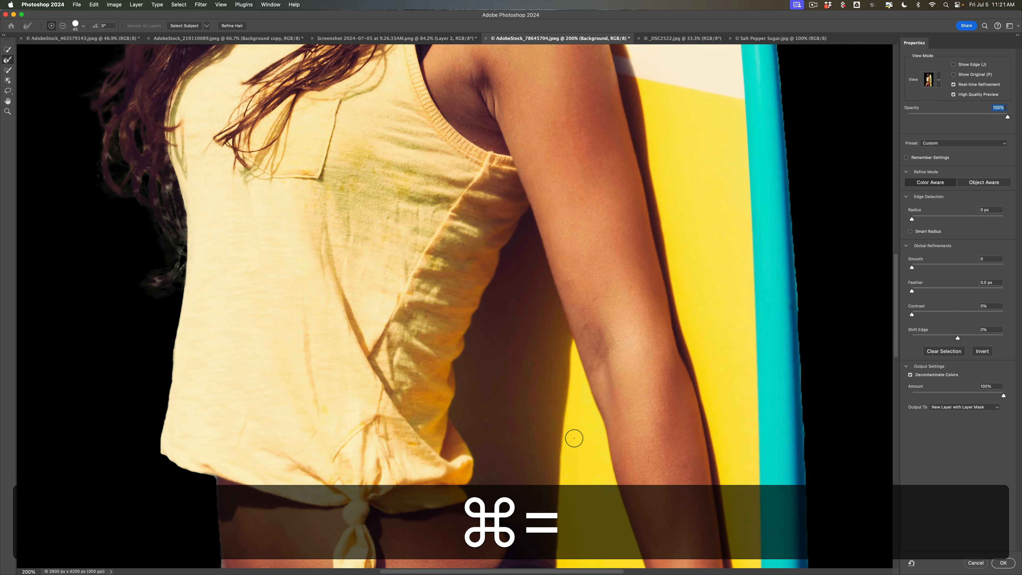
key(space)
drag(574, 438, 403, 118)
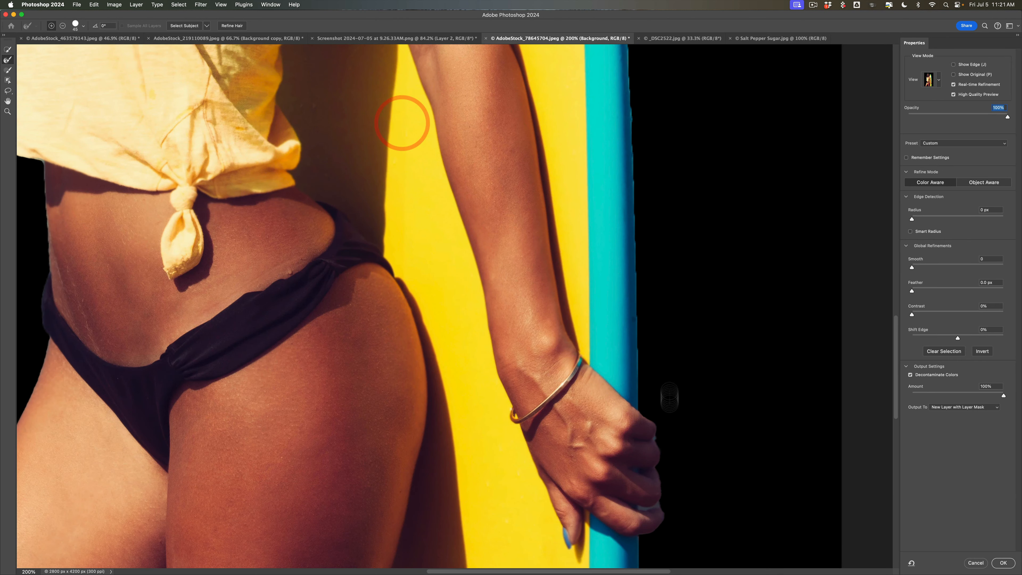
key(bracketleft)
key(bracketleft)
key(bracketleft)
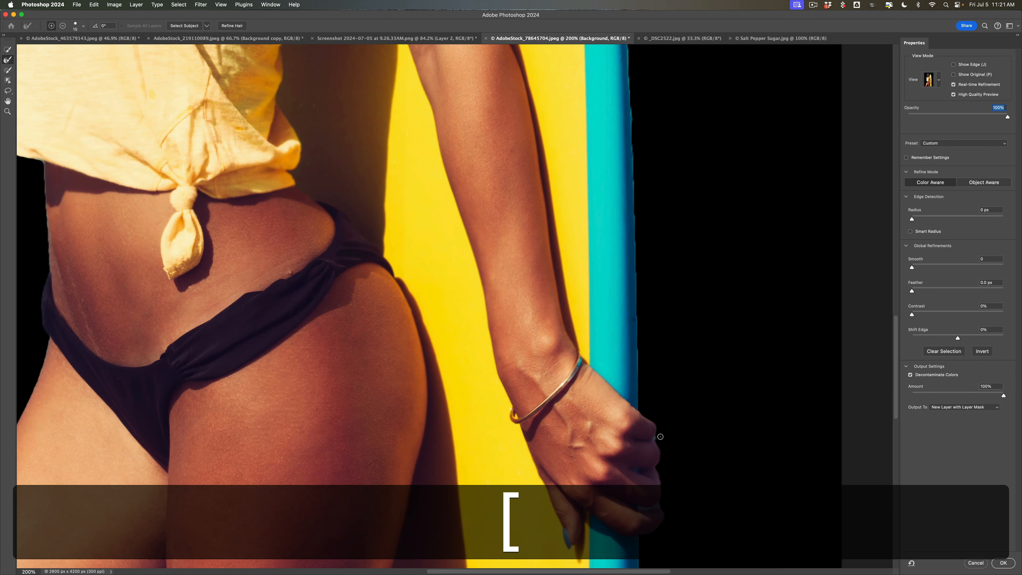
click(660, 437)
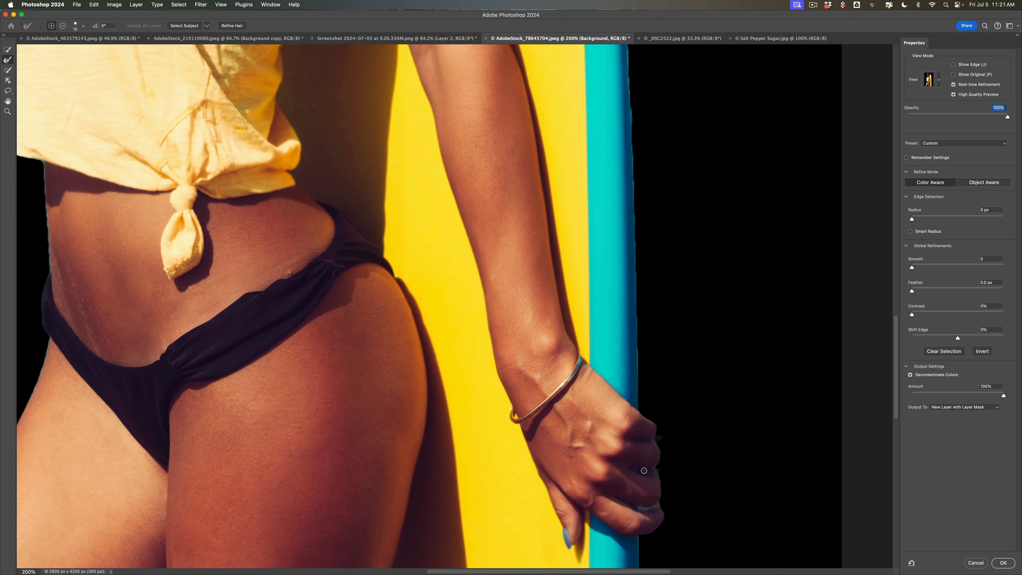
click(658, 475)
click(661, 478)
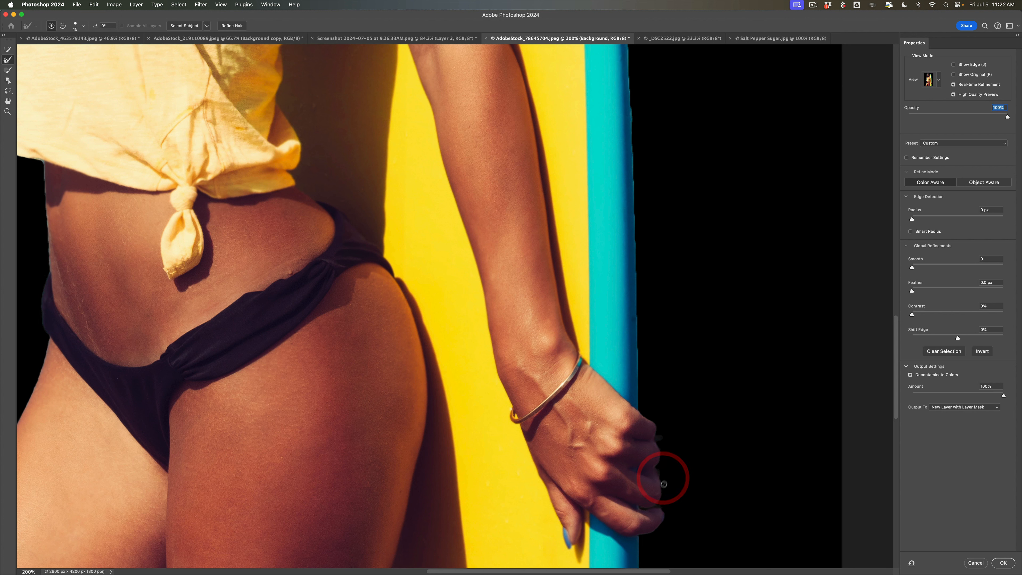
Finish the knuckle edges with the Refine Edge Brush and paint away leftover fringe beside them with the Brush tool set to subtract
click(656, 440)
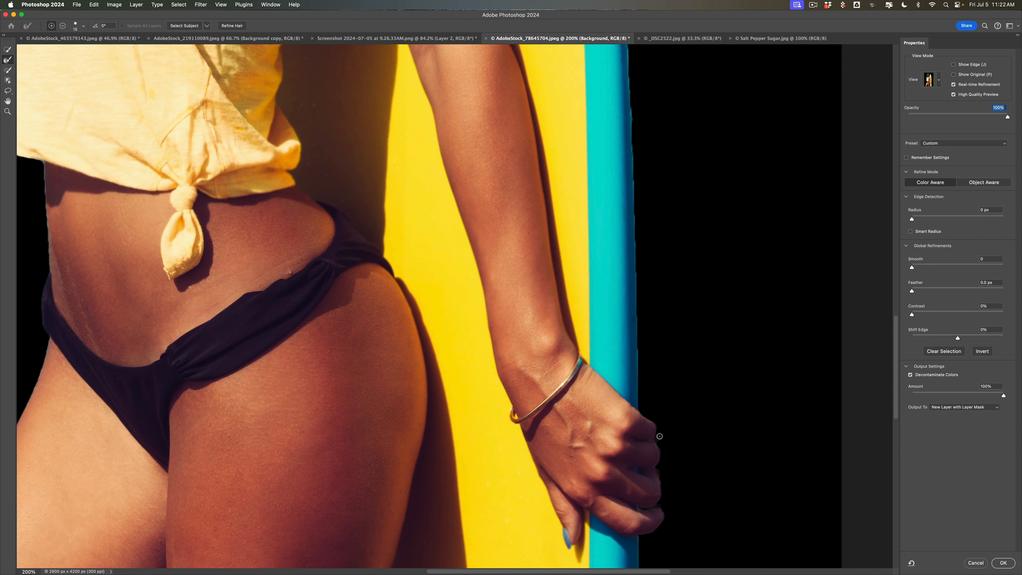
drag(660, 436, 668, 435)
click(8, 70)
click(62, 26)
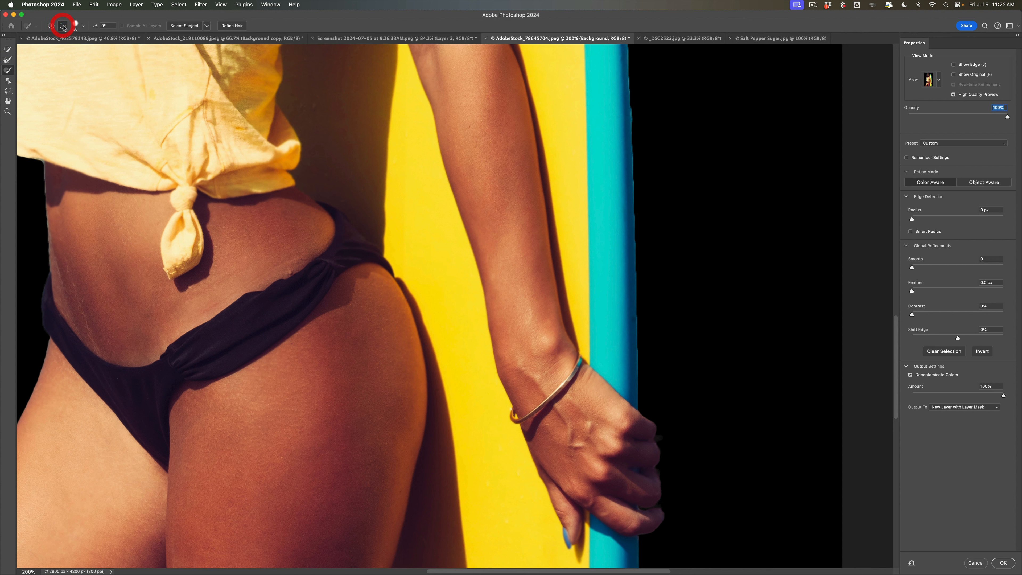
click(669, 439)
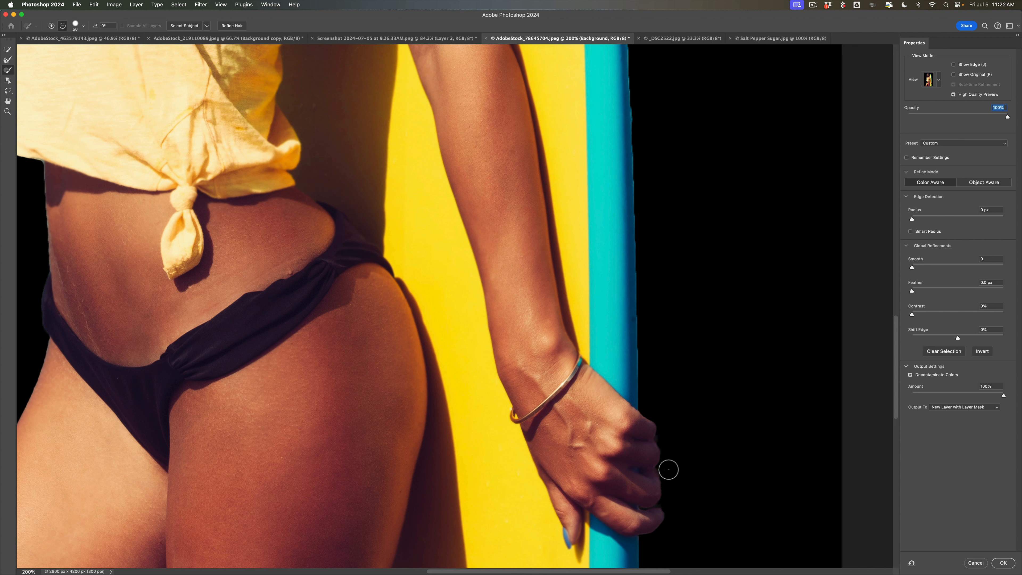
click(673, 470)
Trim the outer edge of the lowest finger with a smaller subtracting brush and paint the finger back in with the brush set to add
key(bracketleft)
key(bracketleft)
key(bracketleft)
key(bracketleft)
key(bracketleft)
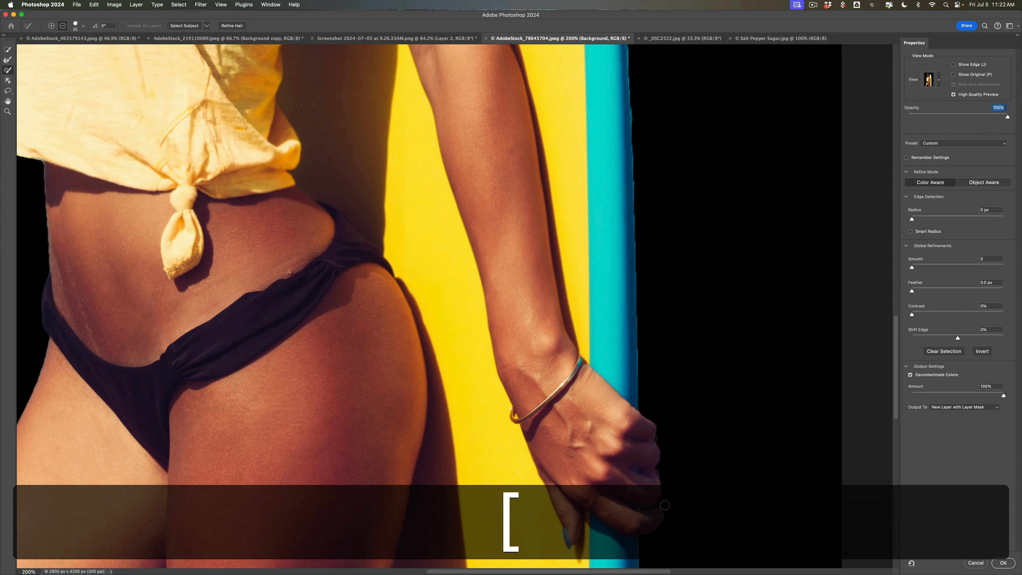
click(664, 505)
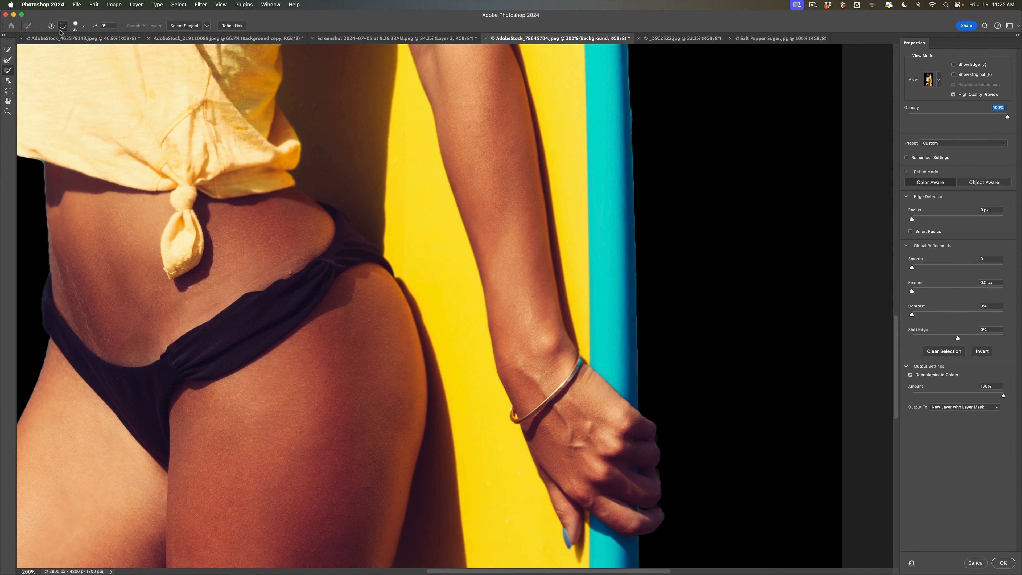
click(50, 27)
click(659, 513)
Restore the surfboard's outer blue edge above the hand by adding connected straight brush strokes upward along it
scroll(683, 265, up, 2)
scroll(683, 266, up, 5)
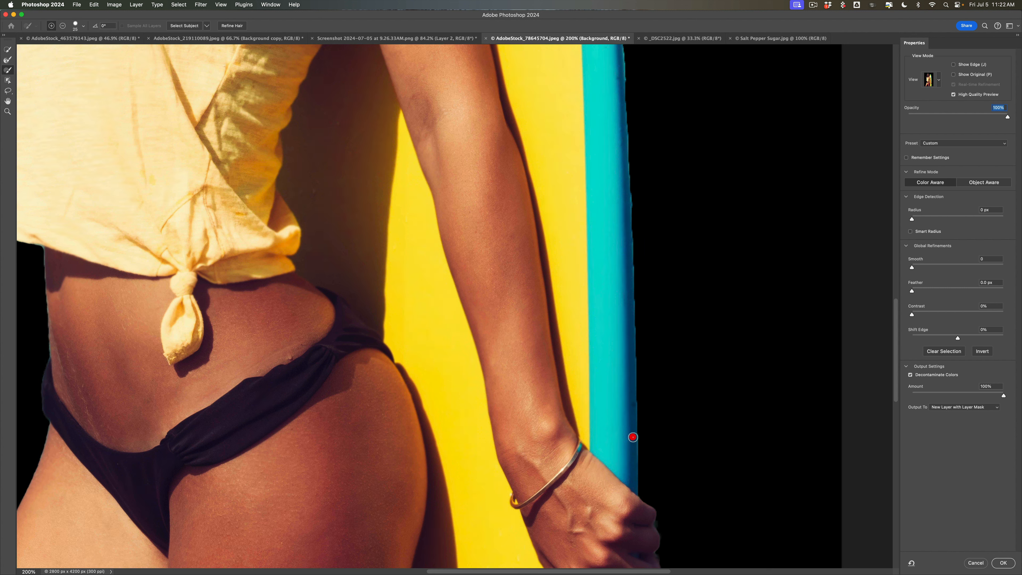
drag(633, 437, 626, 304)
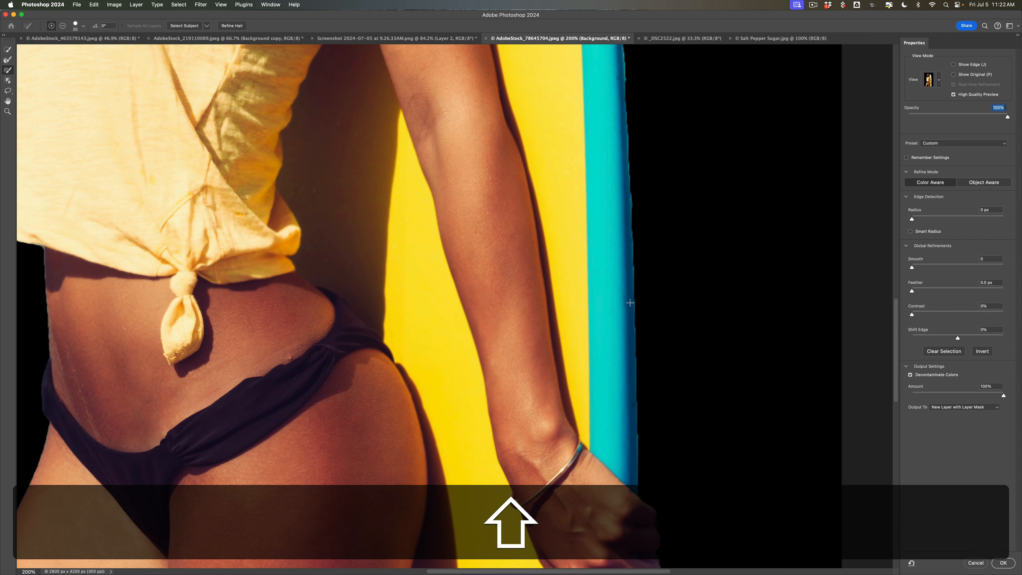
shift+click(630, 302)
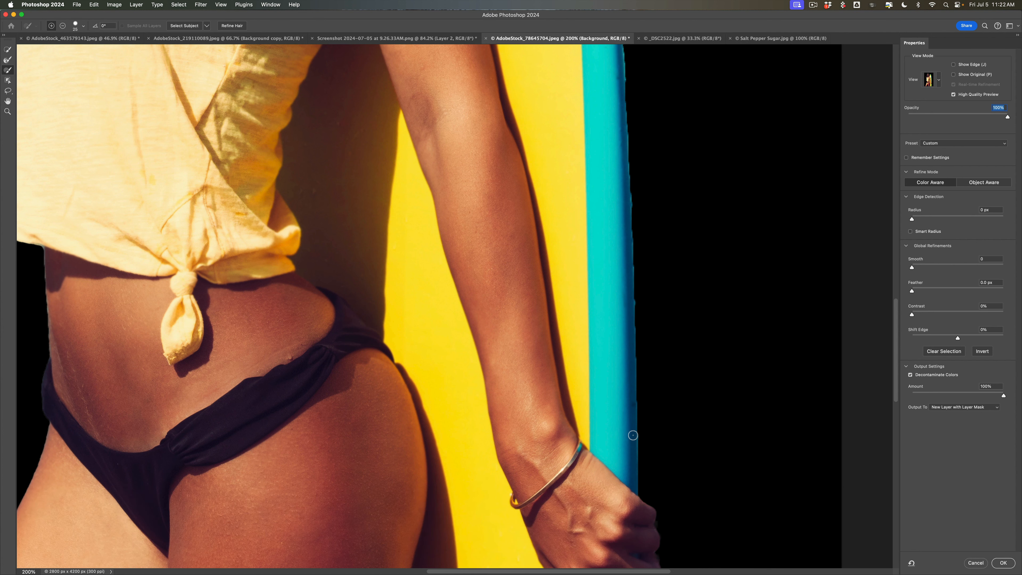
click(633, 435)
key(shift)
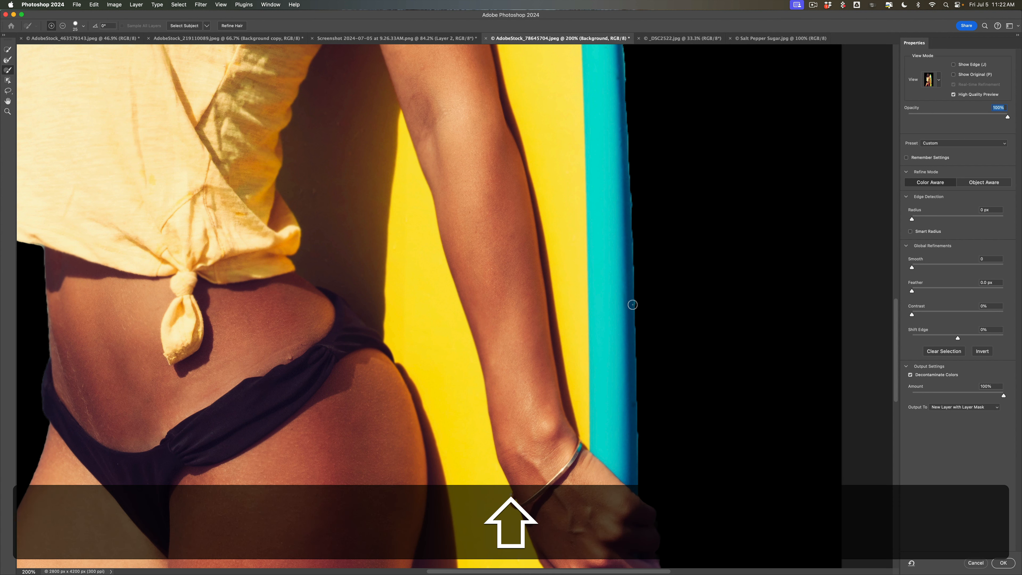
shift+click(630, 303)
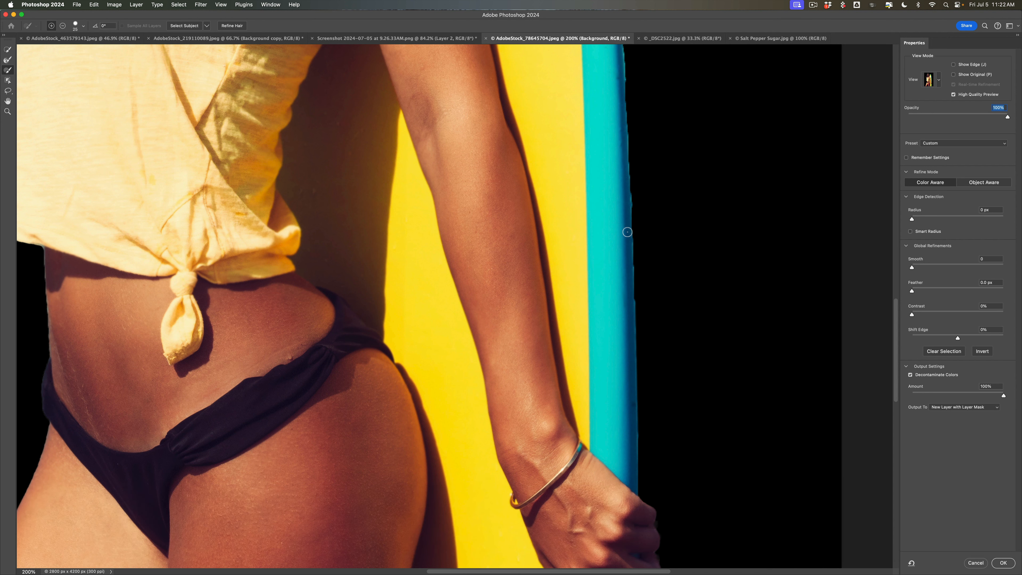
shift+click(628, 231)
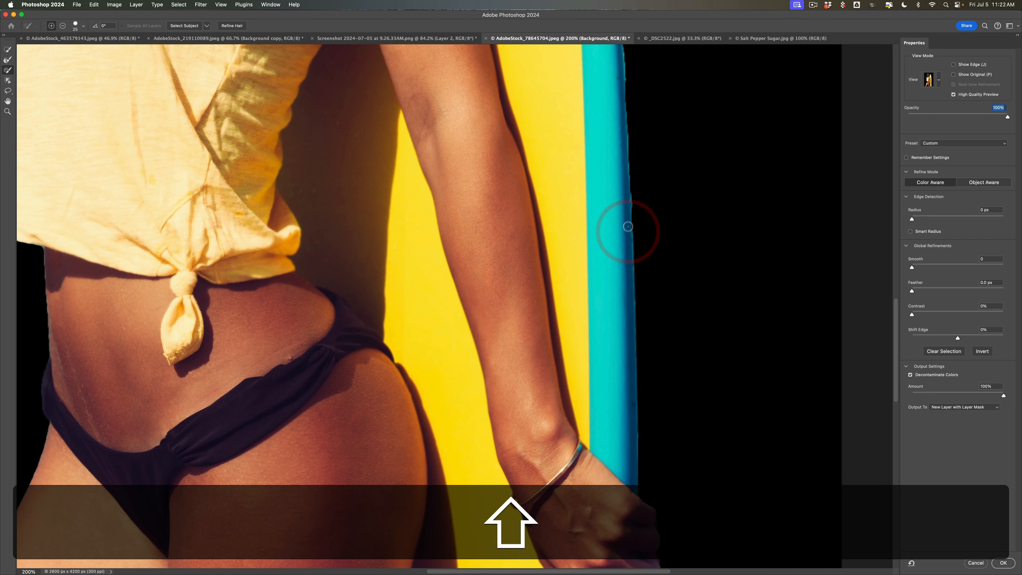
shift+click(626, 202)
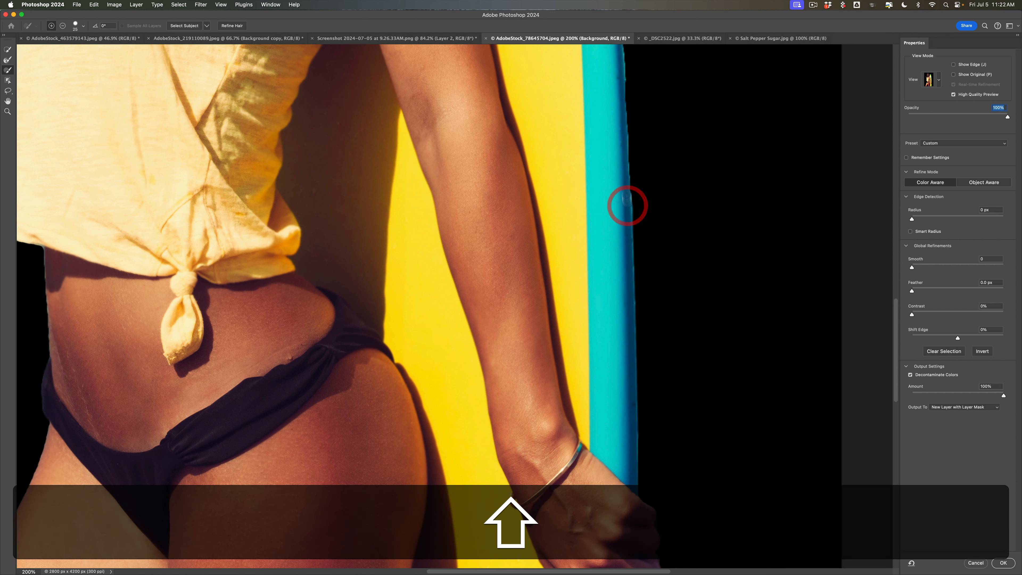
shift+click(623, 149)
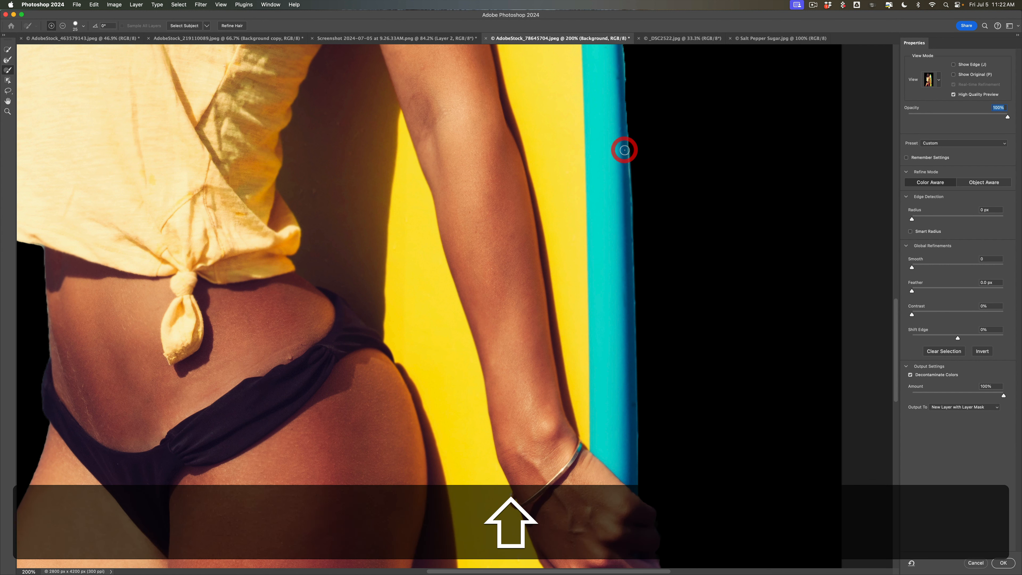
shift+click(618, 94)
shift+click(620, 96)
Try a strongly softened selection edge with Smooth at 46 and Feather at 17 px, and view the whole image
scroll(619, 87, up, 3)
scroll(619, 87, up, 8)
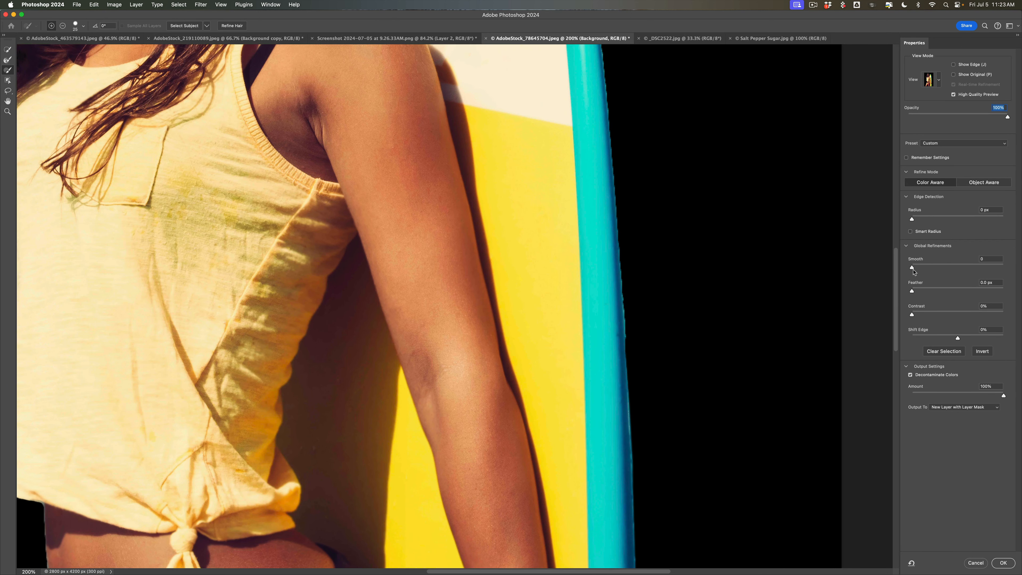
drag(944, 267, 954, 268)
drag(812, 334, 888, 334)
key(Tab)
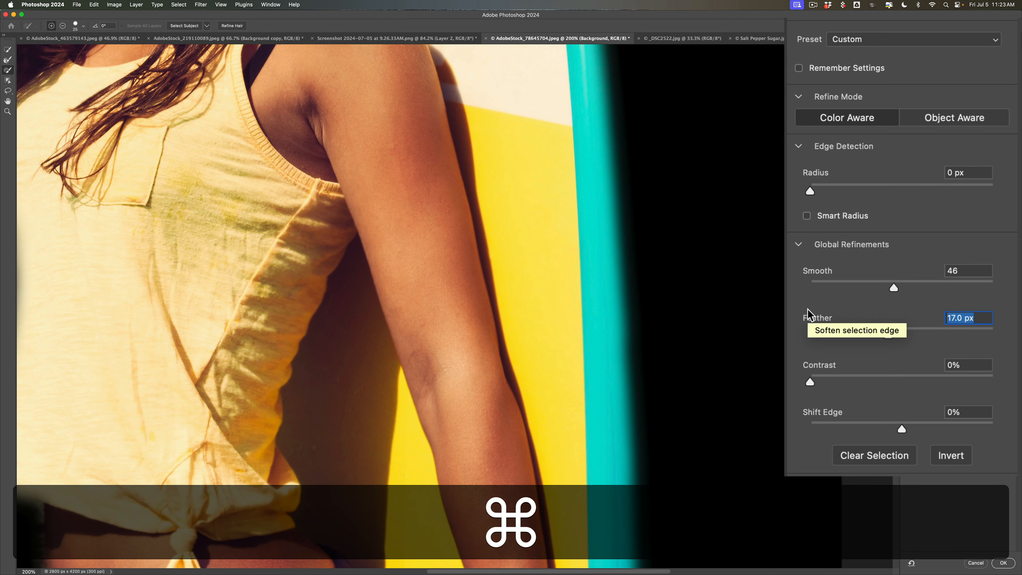
key(super+0)
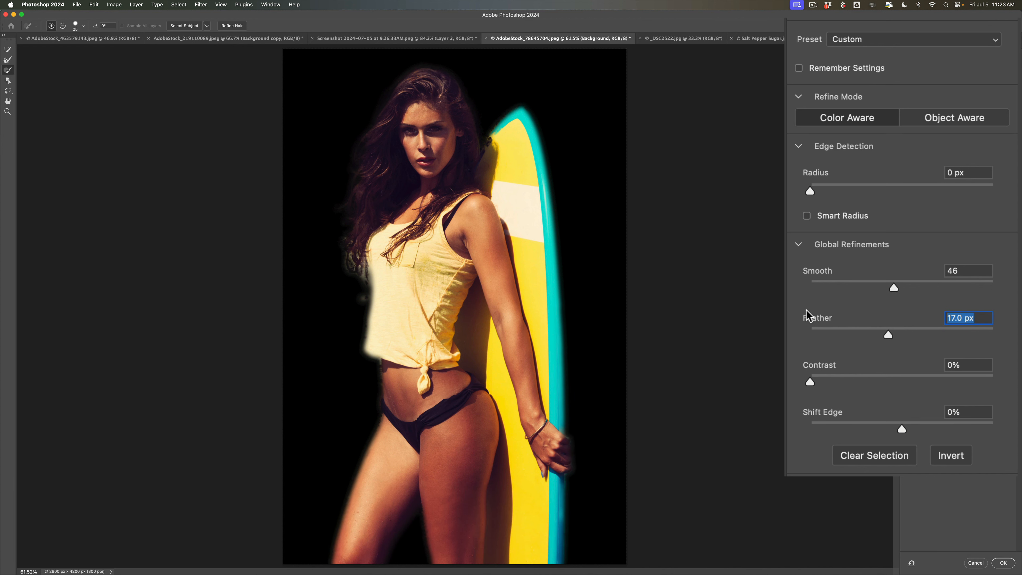
Lower the Smooth and Feather refinements until the cutout's edge is only slightly softened
drag(891, 287, 865, 289)
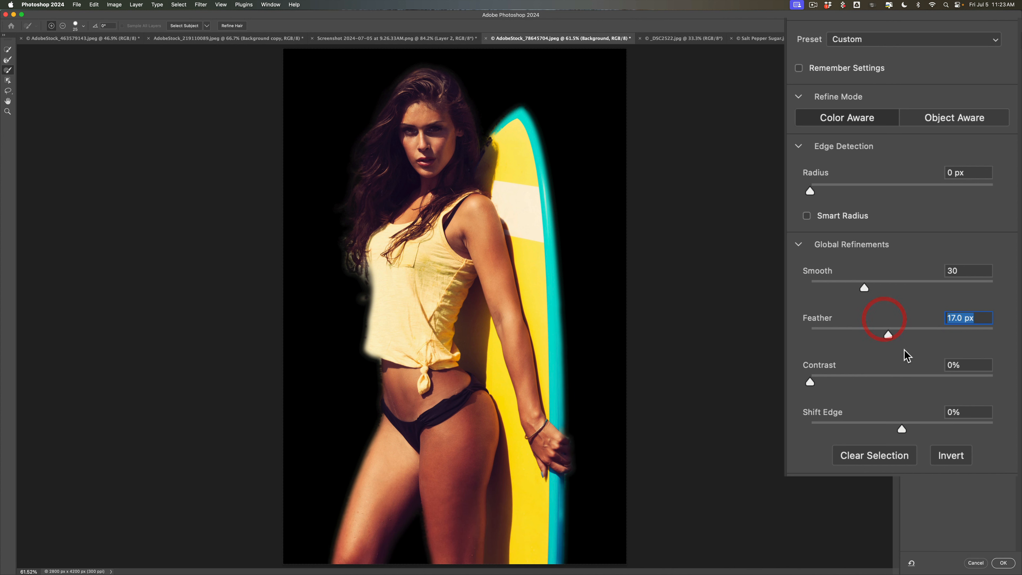
drag(888, 338, 852, 335)
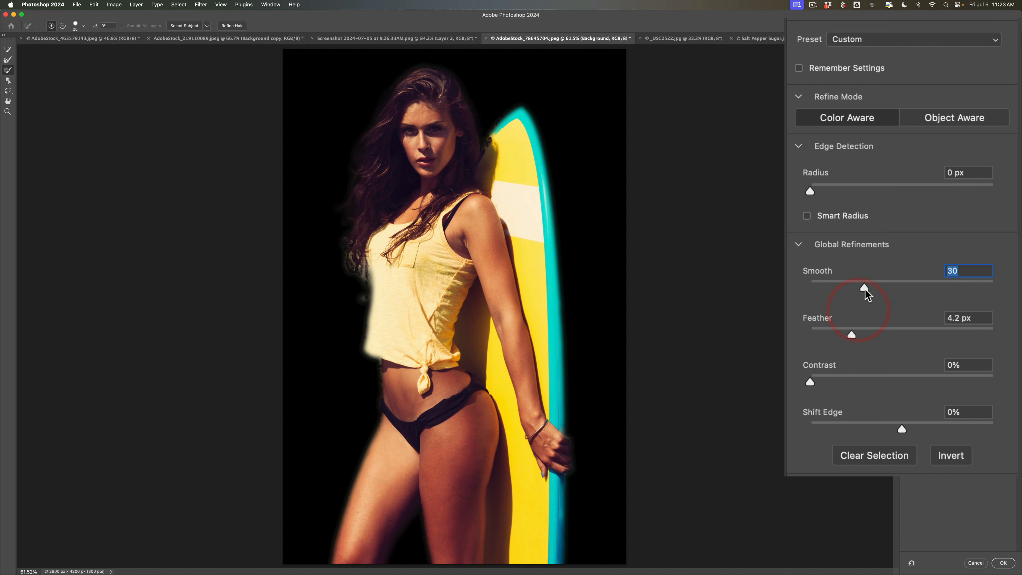
drag(864, 289, 850, 286)
drag(858, 334, 844, 334)
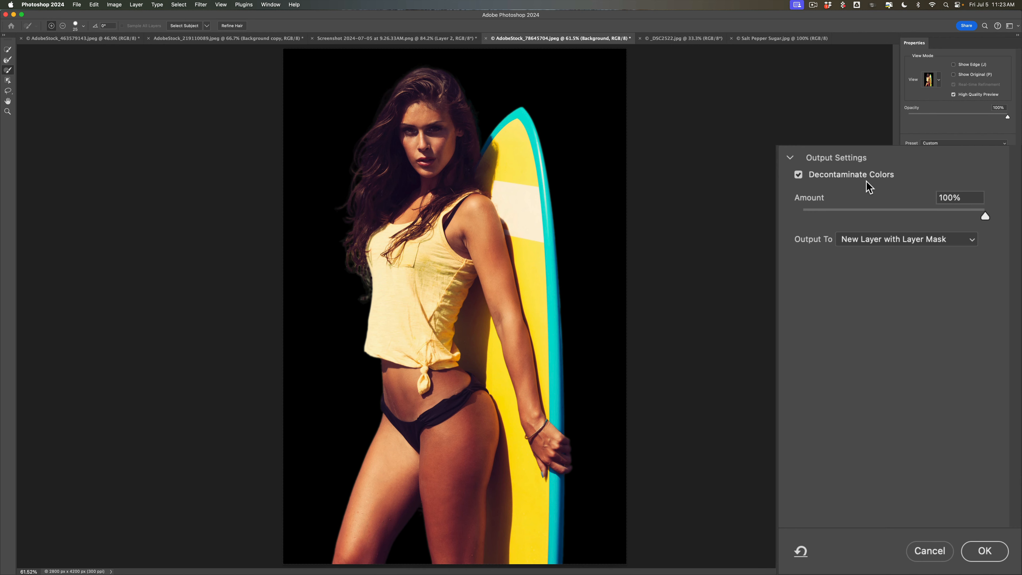
Output the refined selection as a New Layer with Decontaminate Colors at 100%
click(878, 238)
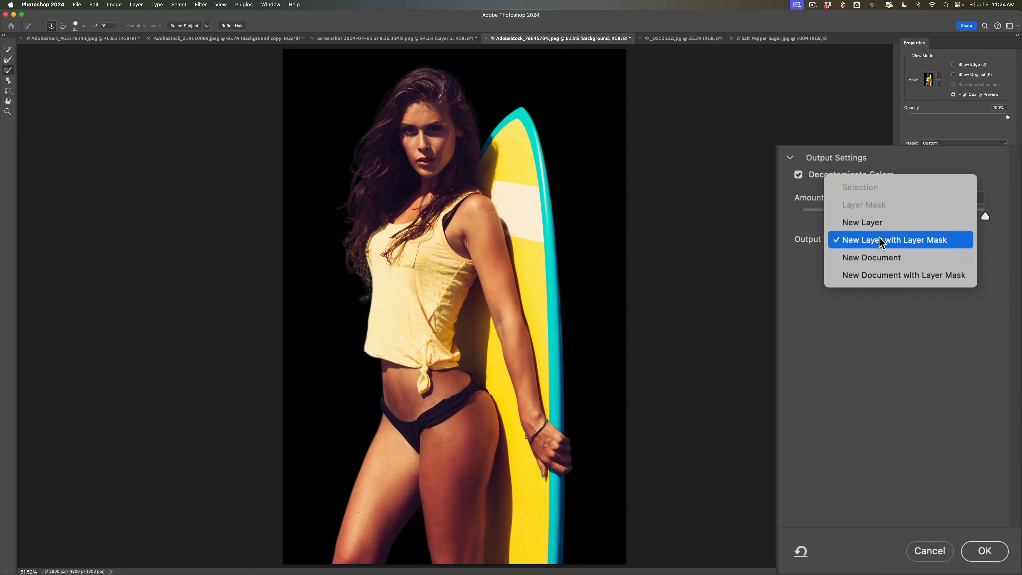
click(874, 223)
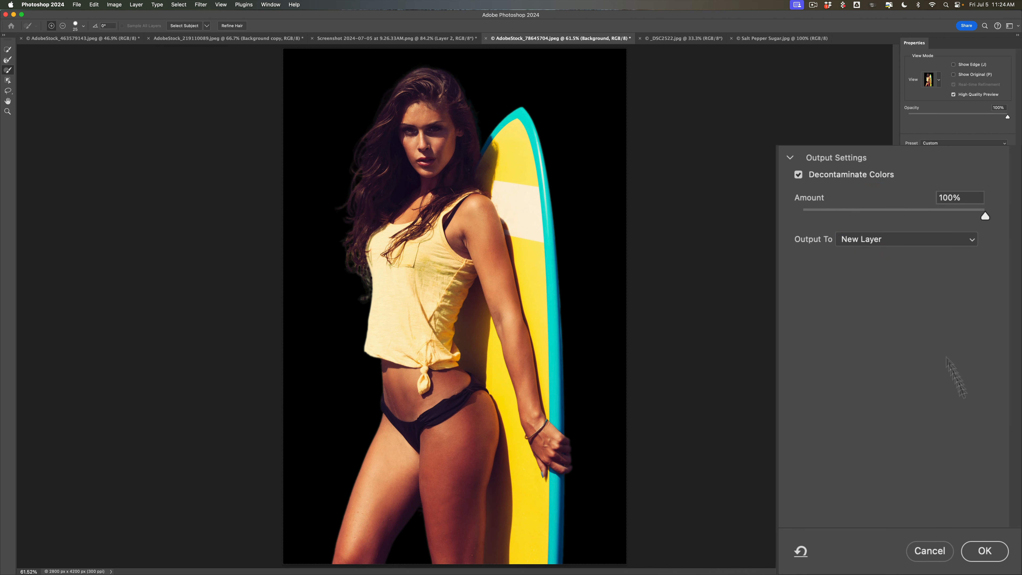
click(984, 550)
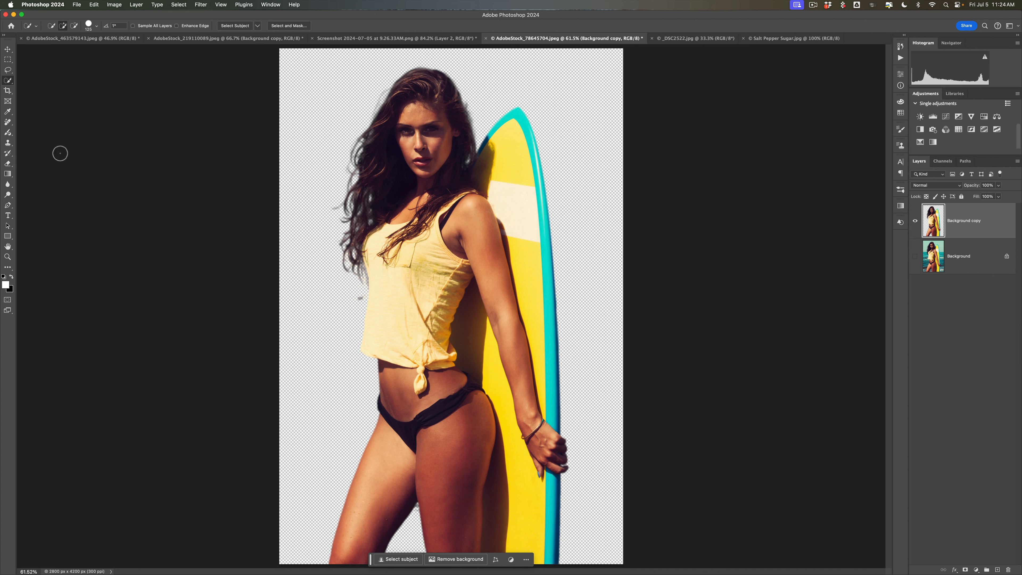
Erase the stray pixels beside the woman's shirt and next to the hand on the cutout layer
key(e)
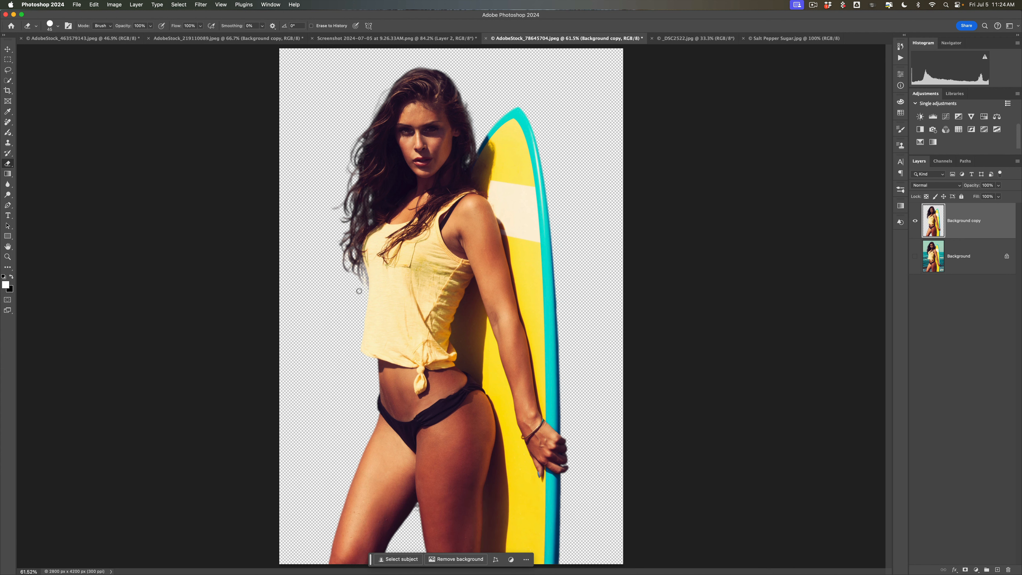
click(353, 294)
click(571, 434)
Move the cutout layer into the _DSC2522.jpg beach image and place the woman near the centre of the sand
key(v)
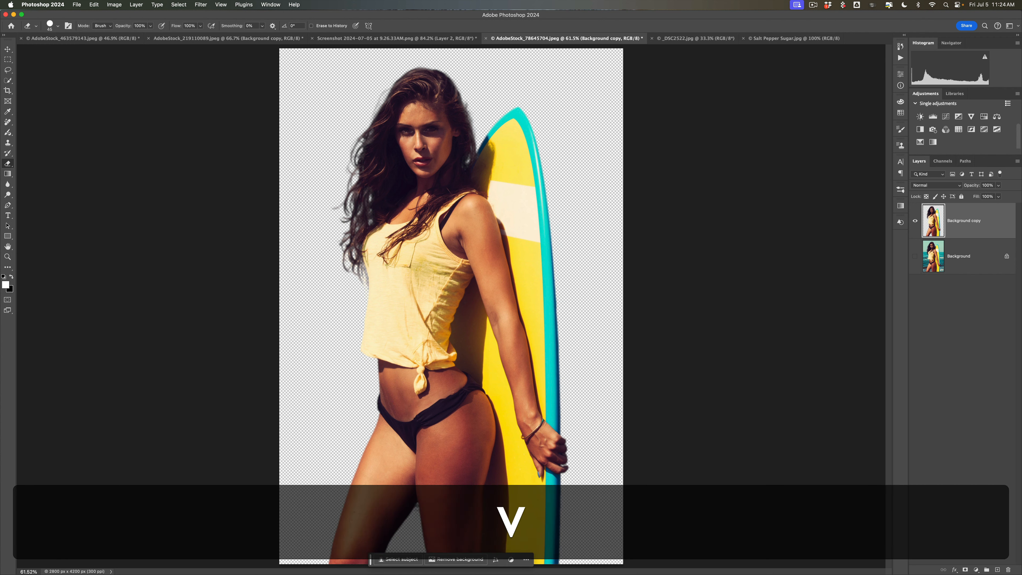
key(v)
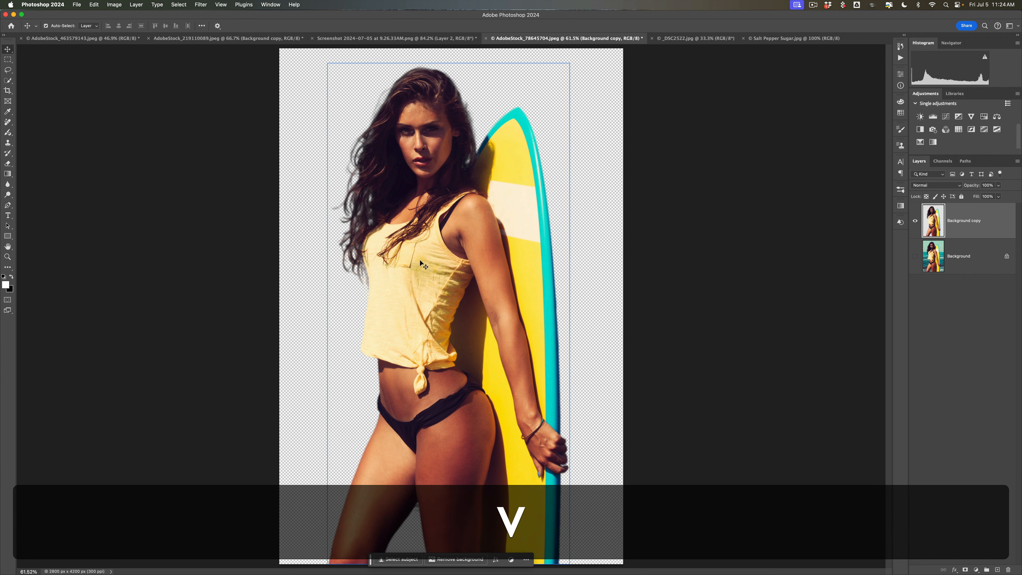
drag(424, 265, 667, 38)
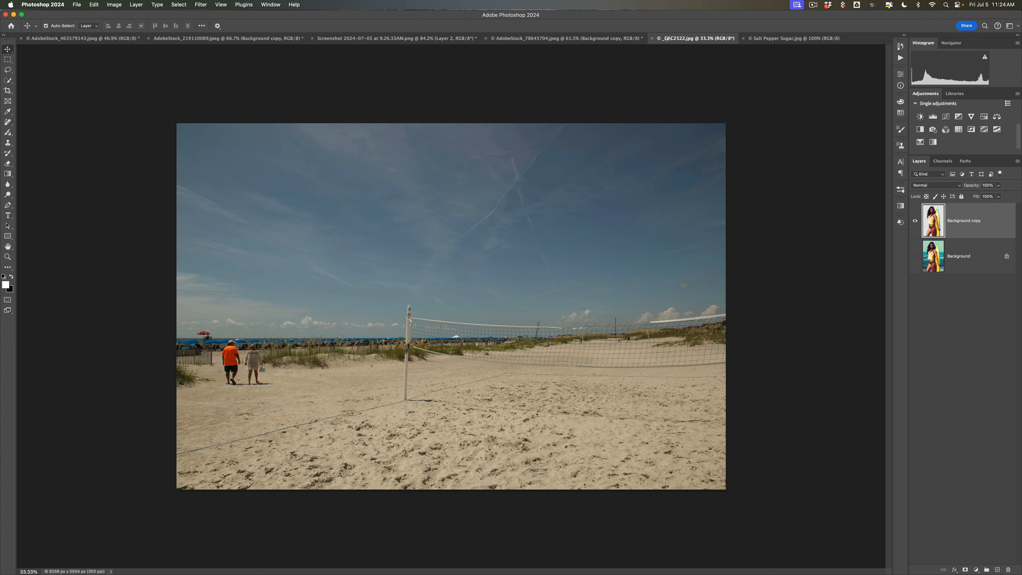
drag(422, 280, 434, 358)
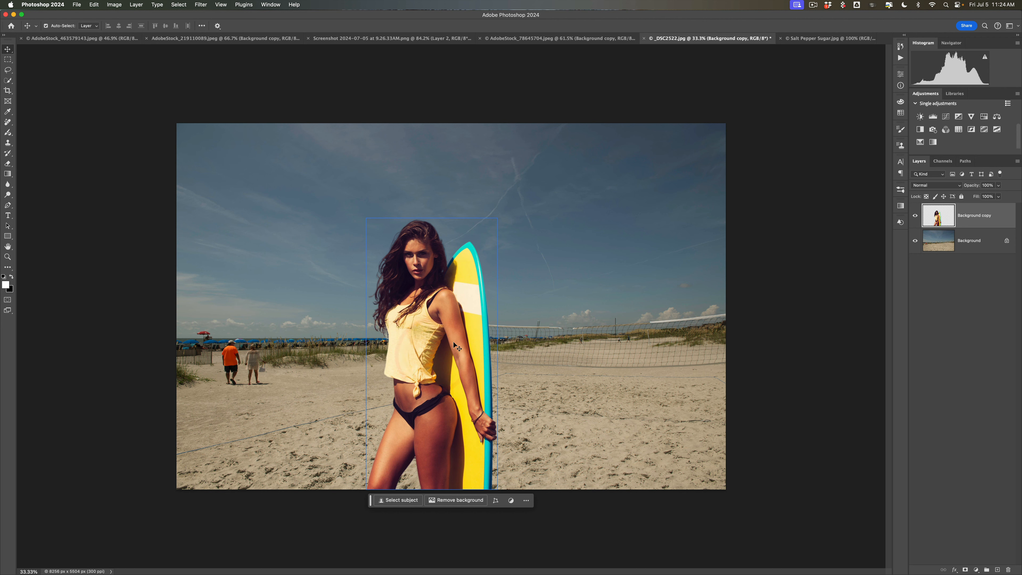
Scale the woman's layer up to about 121% with Free Transform and shift her to the right of the volleyball post
key(super+t)
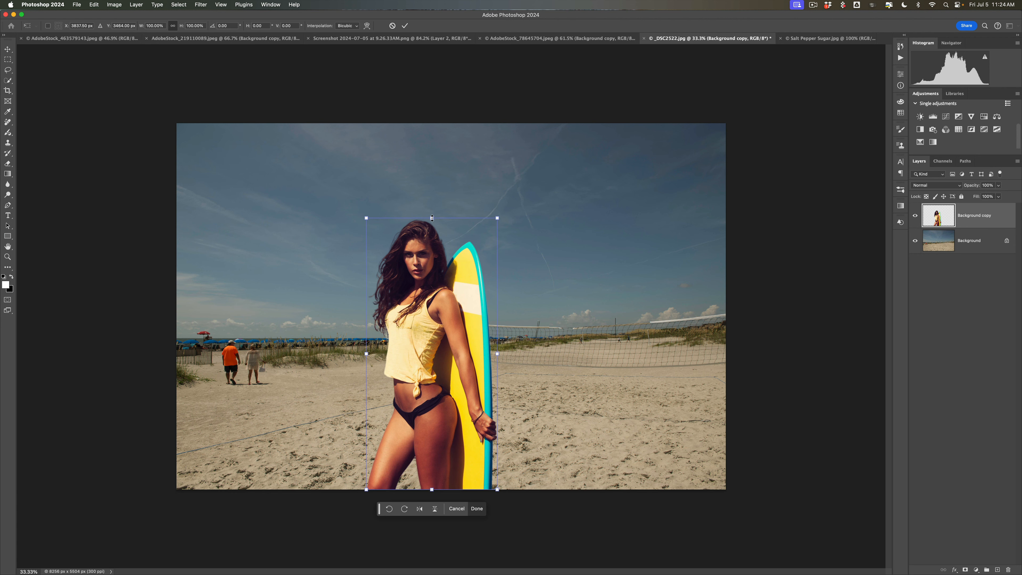
drag(428, 218, 431, 160)
drag(412, 333, 468, 334)
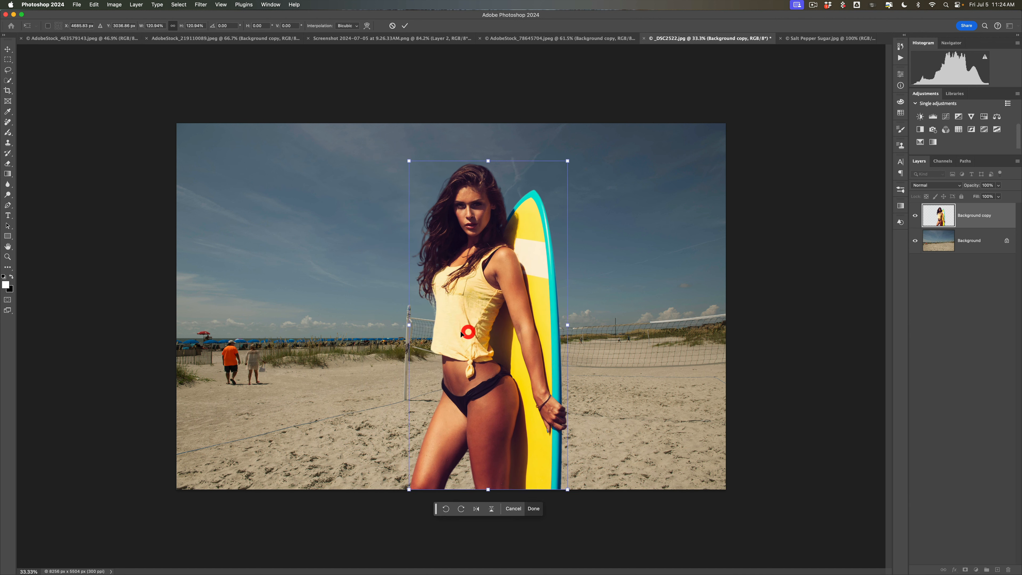
click(405, 26)
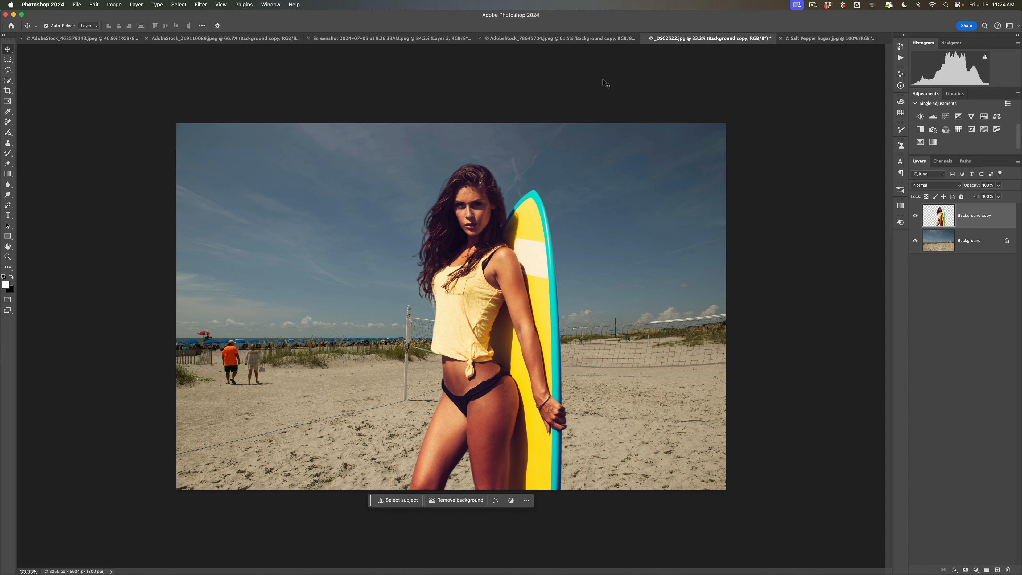
In Salt Pepper Sugar.jpg, select the salt shaker with the Object Selection Tool and add the sugar dispenser to the selection
click(825, 39)
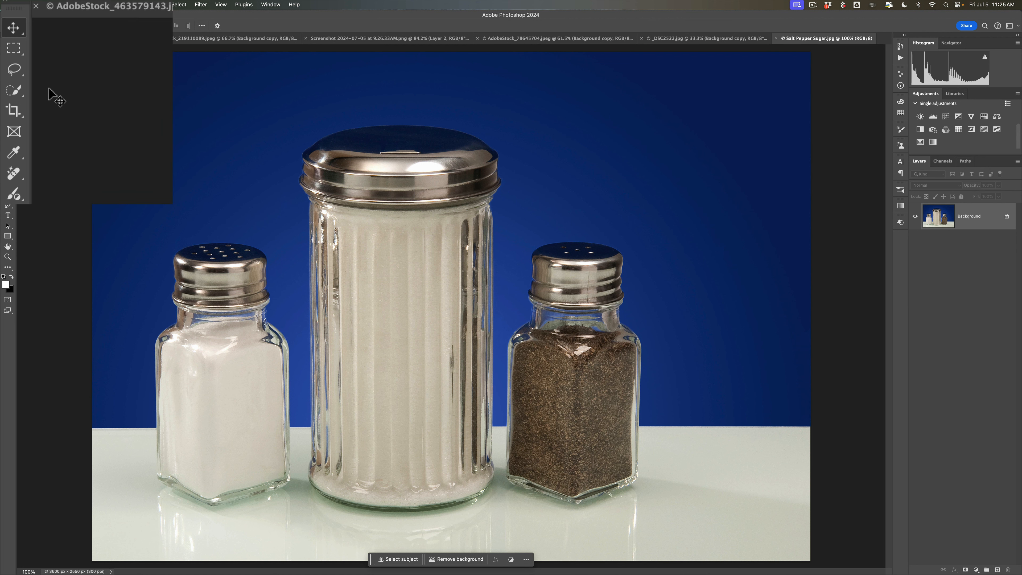
click(23, 93)
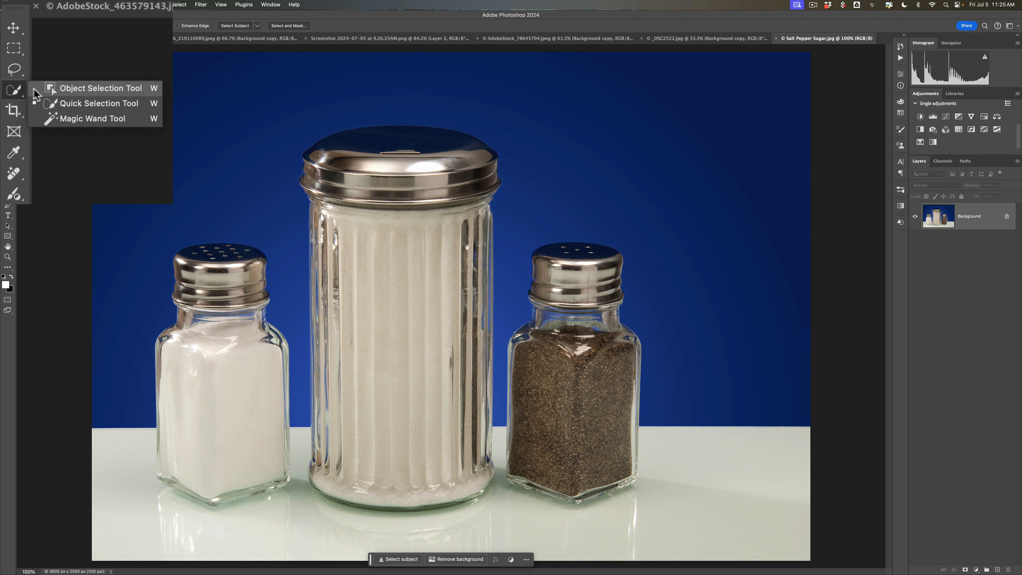
click(58, 87)
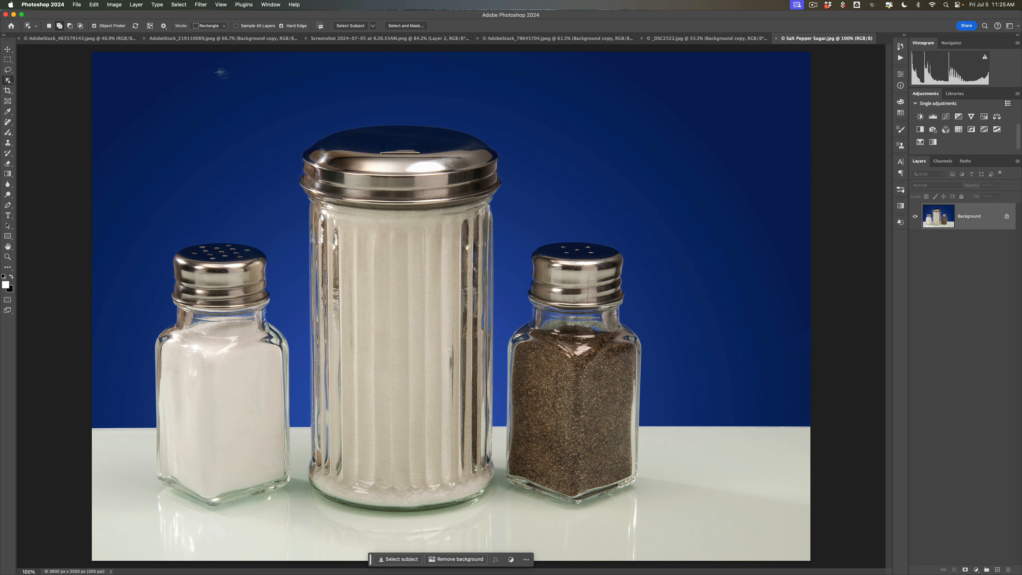
click(235, 294)
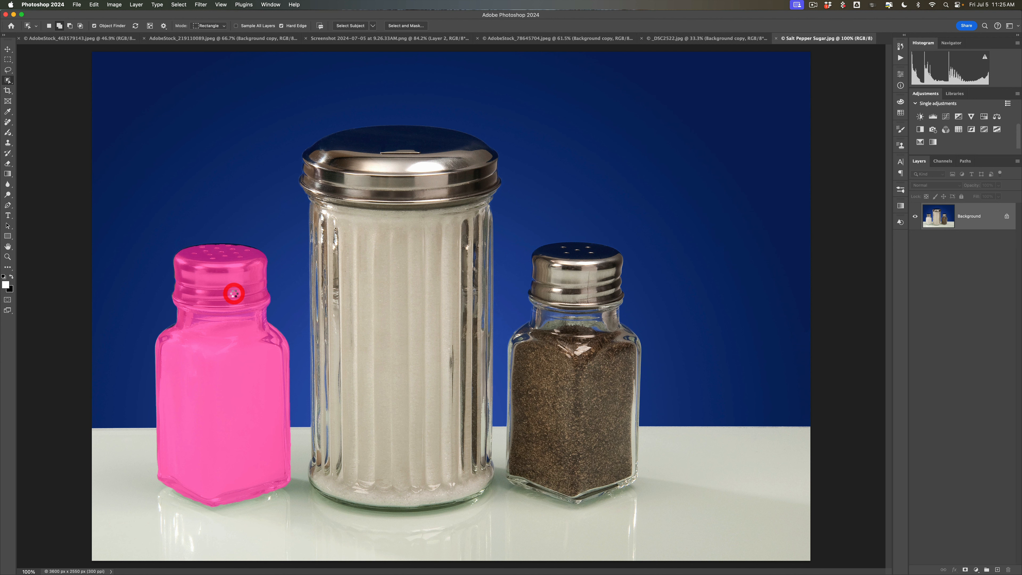
click(408, 229)
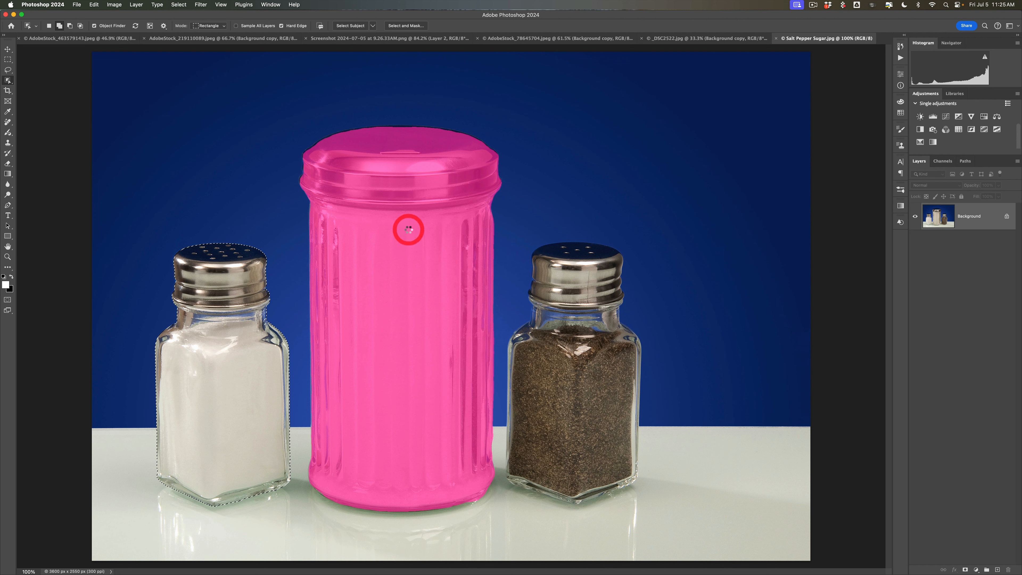
Add the pepper shaker to the selection and touch up the sugar dispenser's glass base with a smaller Quick Selection brush
click(581, 291)
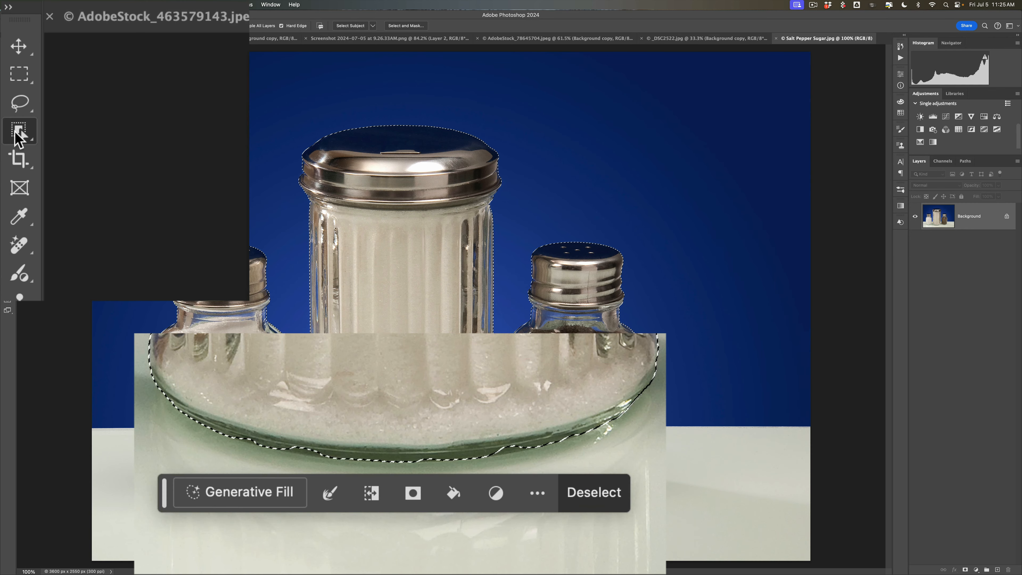
drag(18, 136, 77, 149)
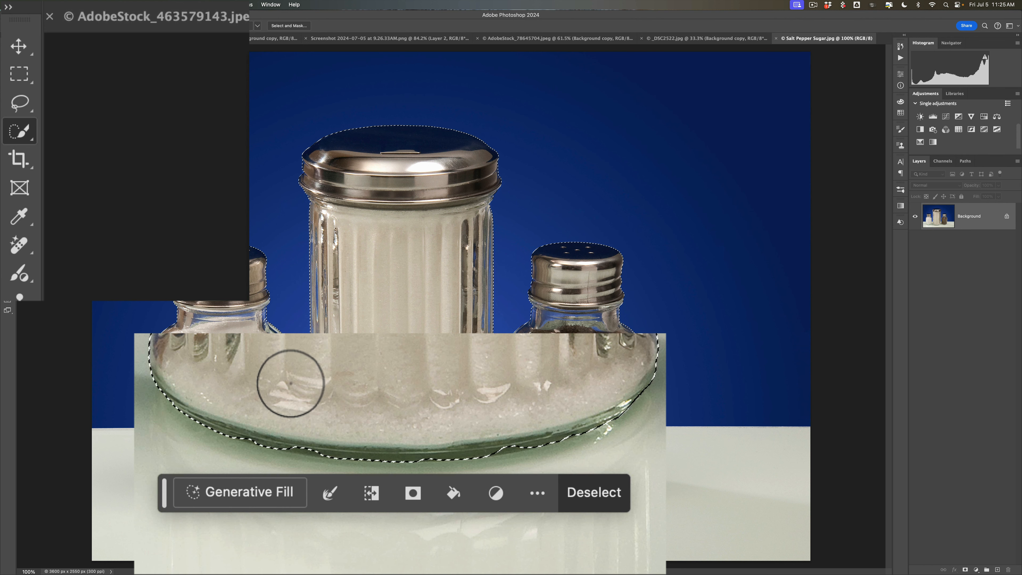
key([)
key([)
key([)
key([)
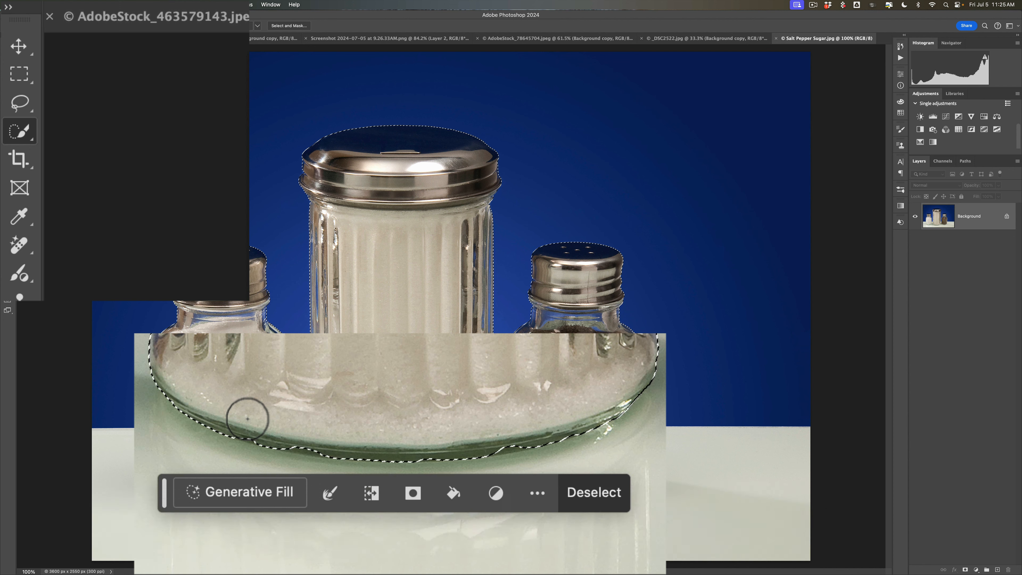
drag(248, 418, 299, 429)
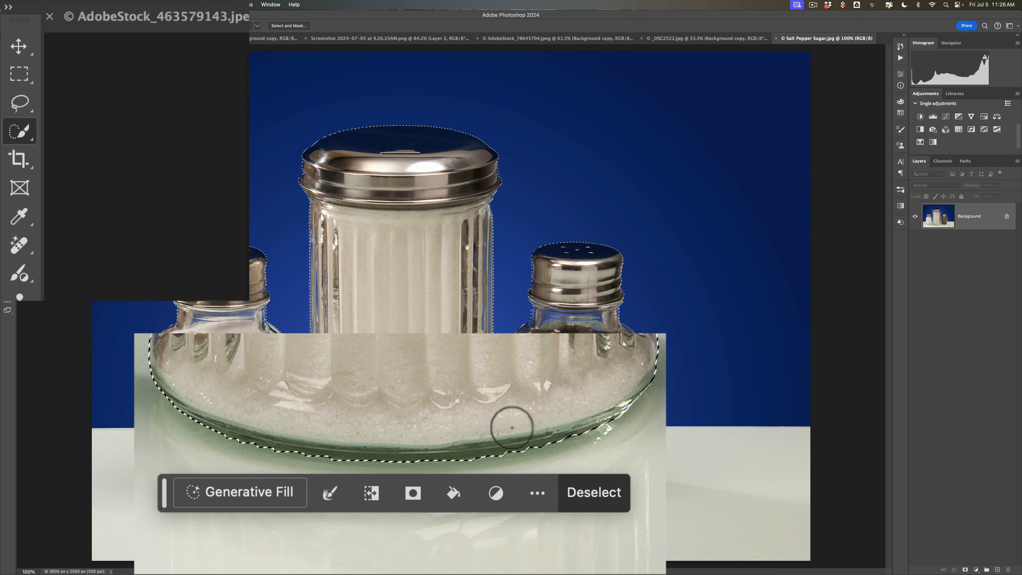
mouse_move(513, 427)
mouse_down()
mouse_move(527, 426)
mouse_move(499, 429)
mouse_up()
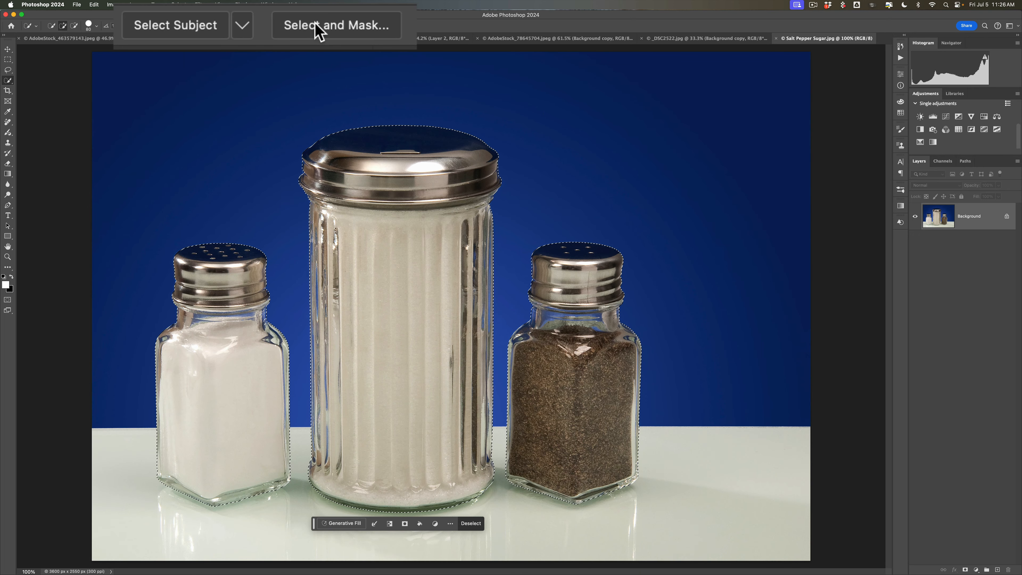
Refine the selection in Select and Mask with Decontaminate Colors enabled and output the three containers to a New Layer
click(317, 25)
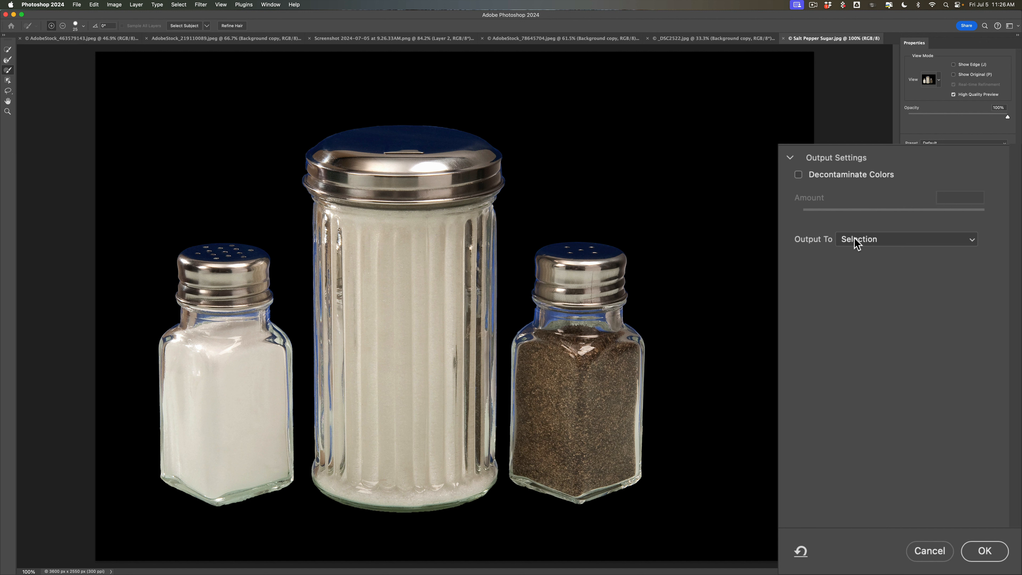
click(856, 240)
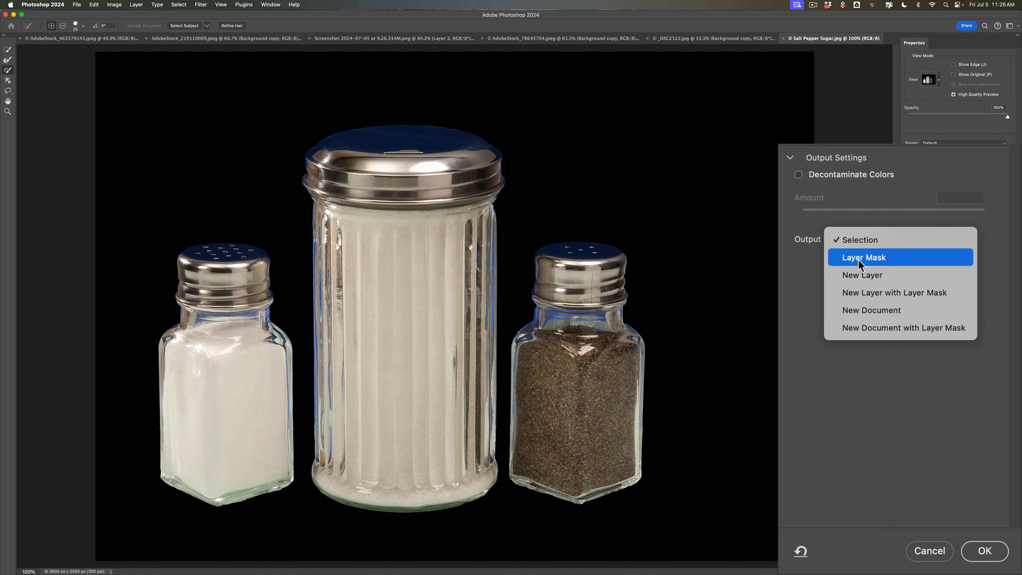
click(880, 275)
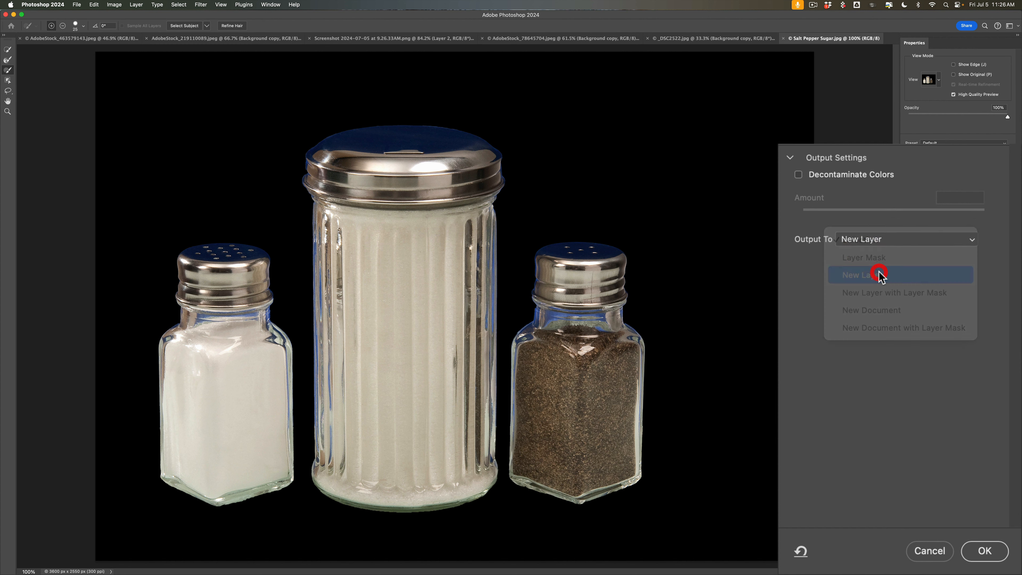
click(797, 175)
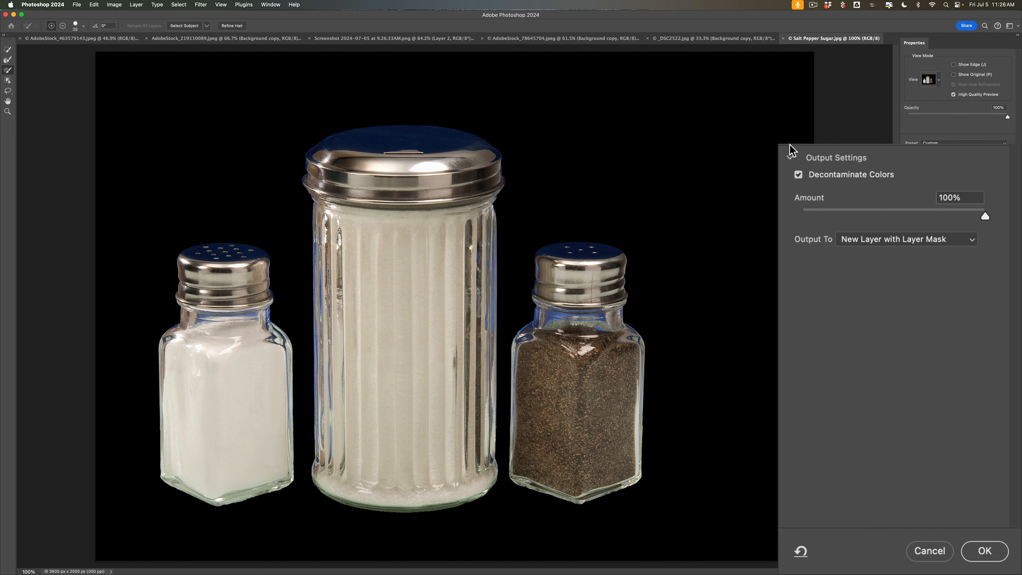
click(878, 242)
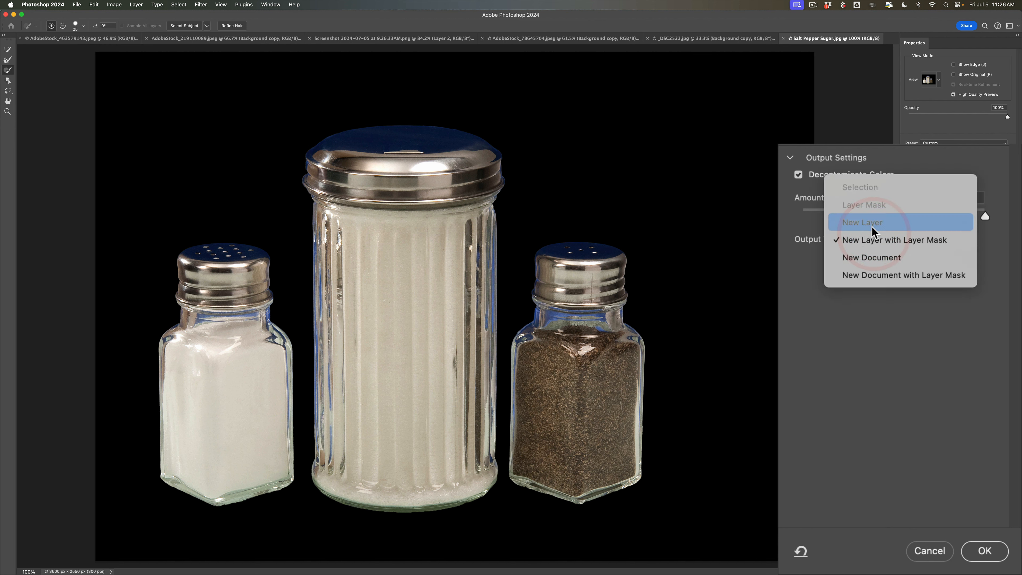
click(871, 225)
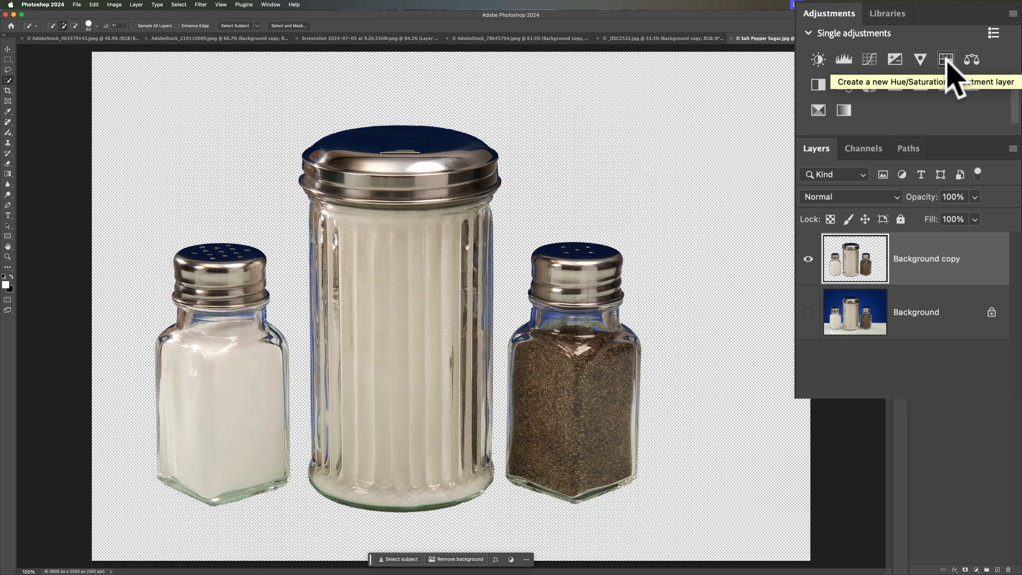
Add a Hue/Saturation adjustment layer targeting the Blues in the glass, with Saturation -83 and Lightness +27
click(984, 117)
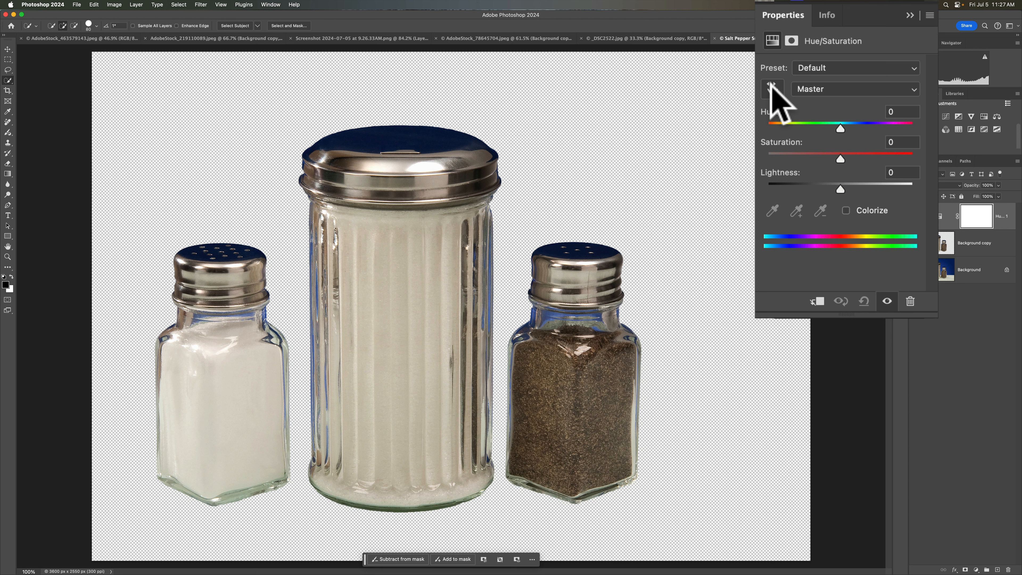
click(771, 87)
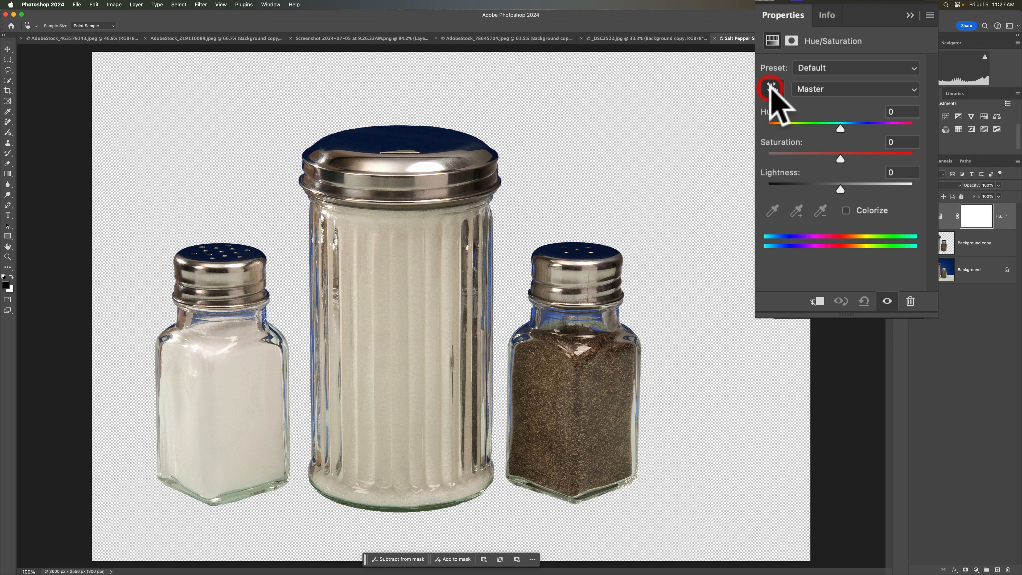
click(556, 312)
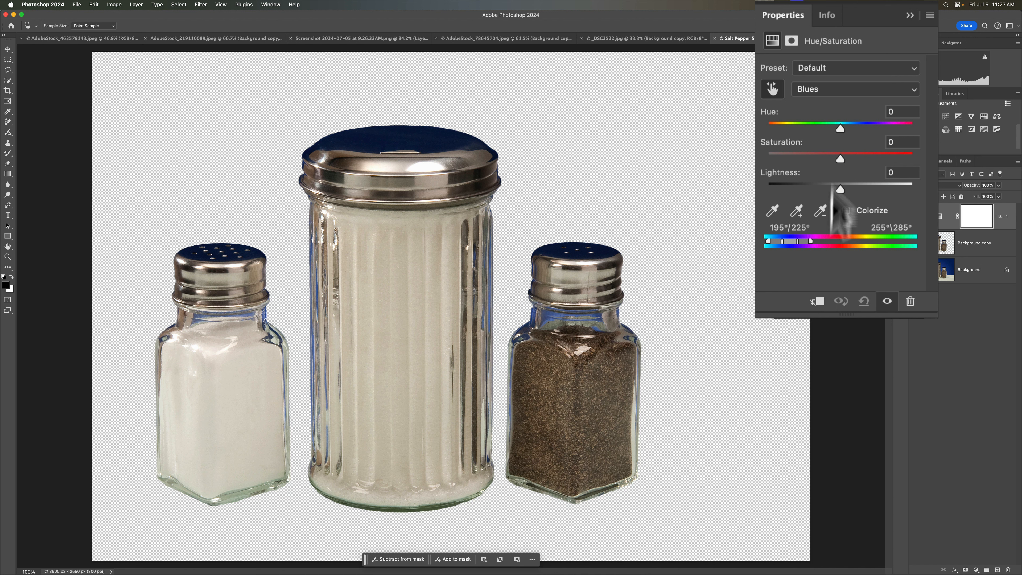
drag(837, 153, 781, 157)
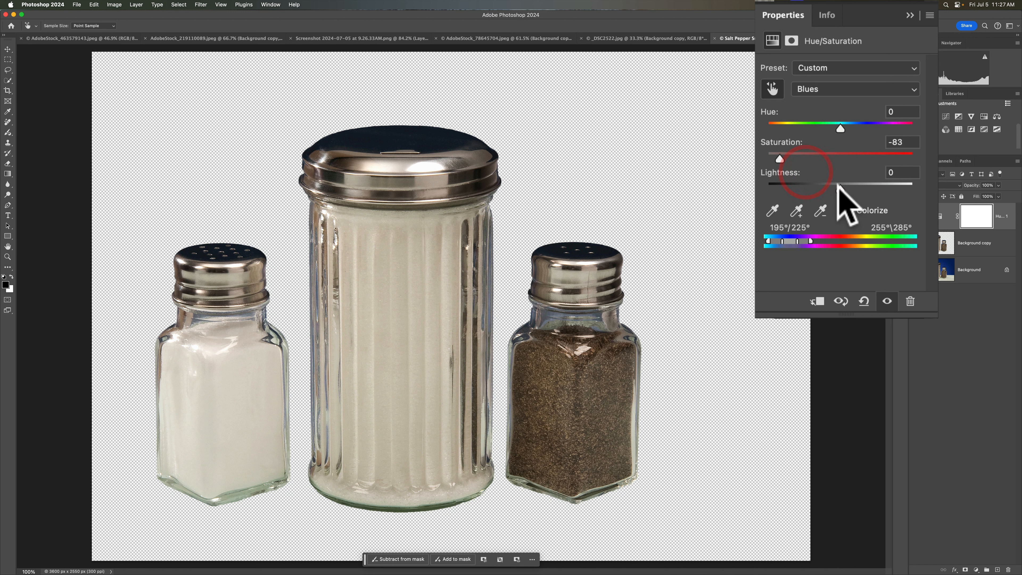
drag(840, 183, 853, 157)
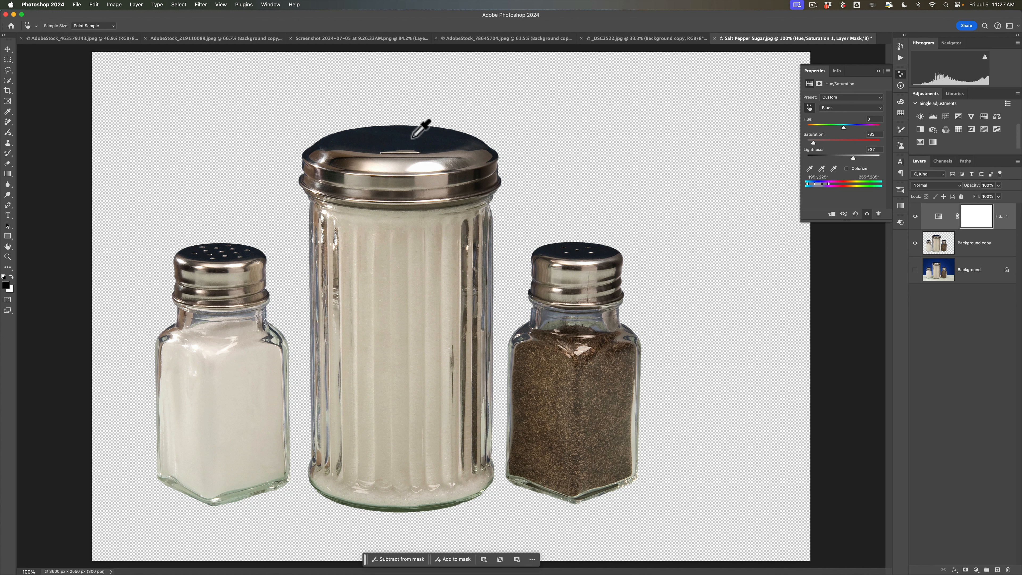
Merge the Hue/Saturation adjustment down into the Background copy layer and shift the cutout slightly up and to the right
click(878, 72)
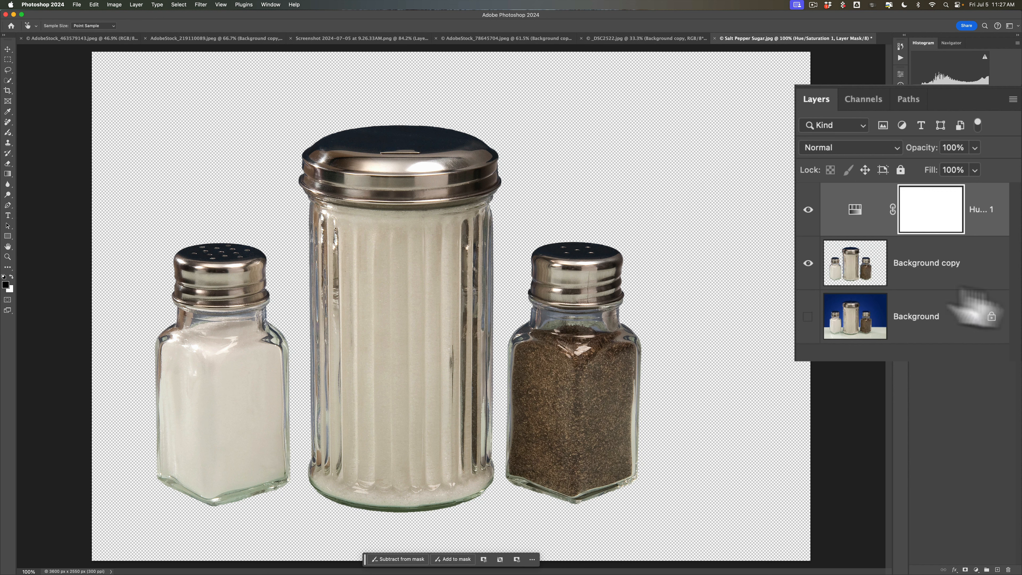
key(ctrl+e)
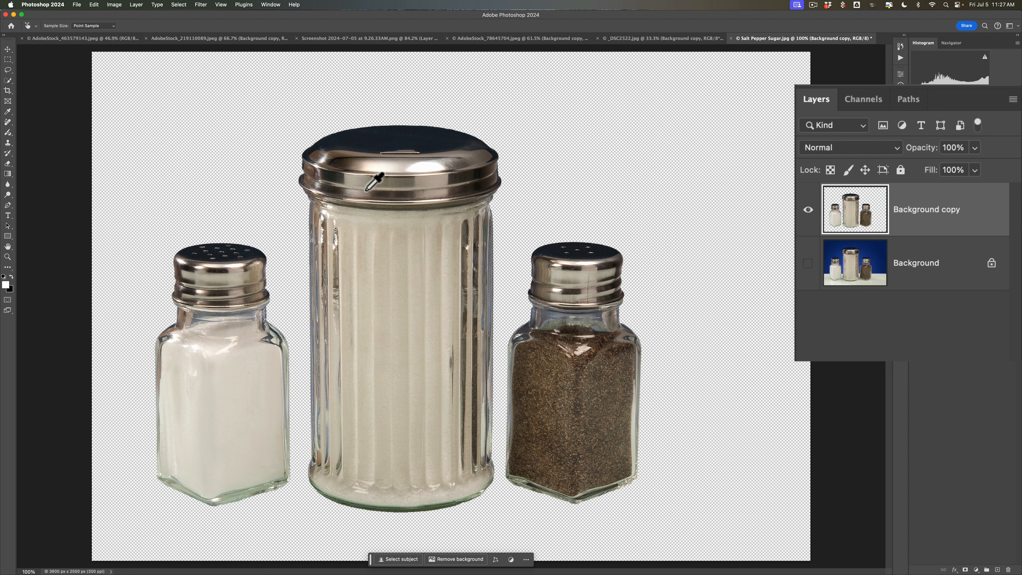
click(7, 48)
drag(376, 258, 423, 242)
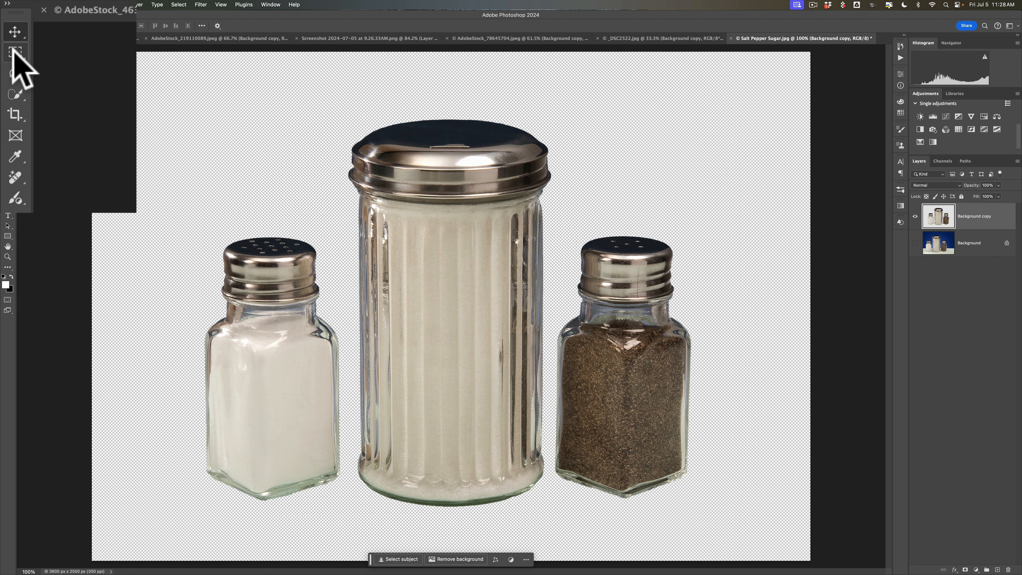
Copy the salt shaker to its own layer with a rectangular marquee and check it by toggling Background copy's visibility
click(8, 59)
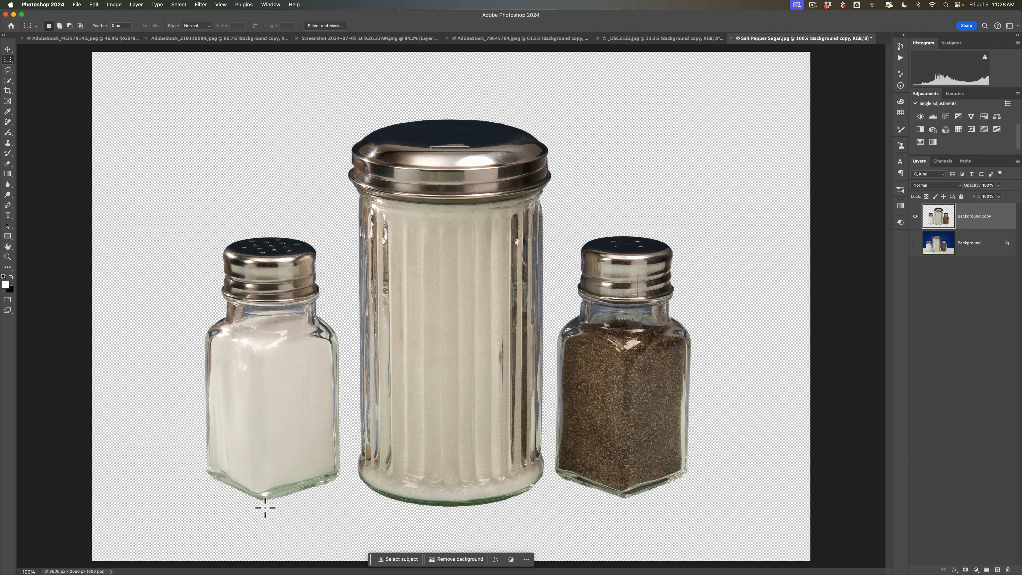
drag(191, 502, 345, 232)
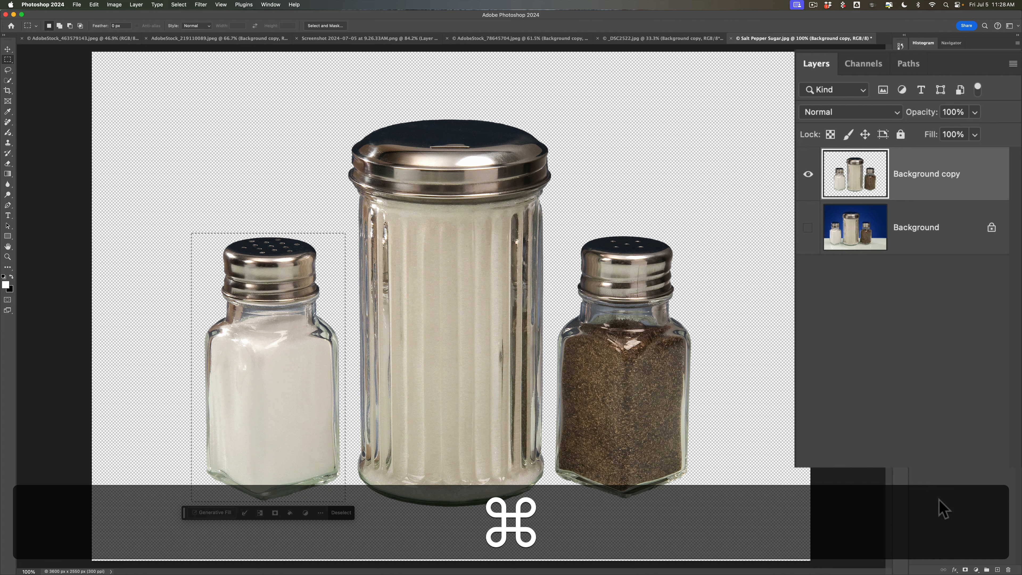
key(super+j)
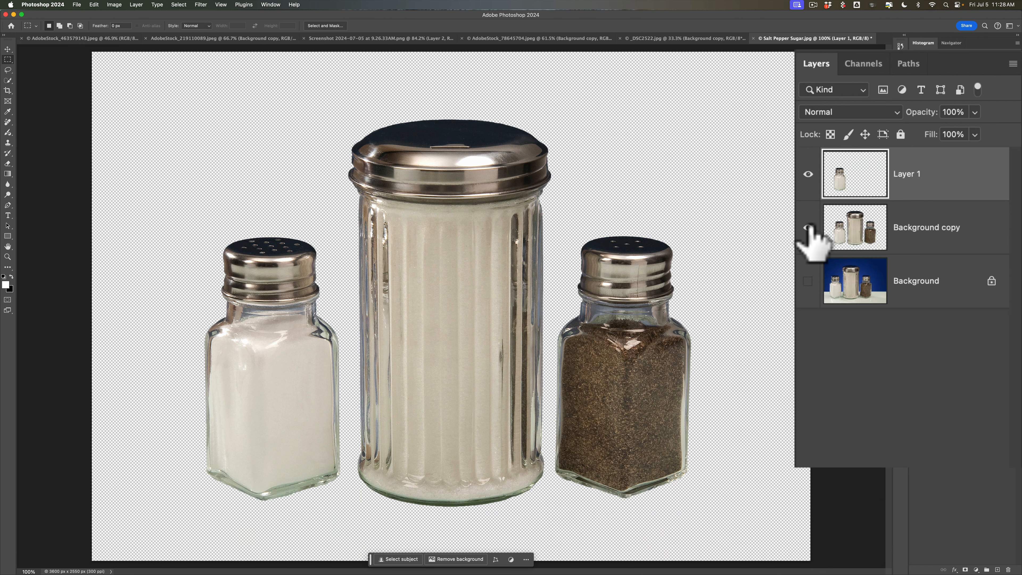
click(808, 227)
click(808, 228)
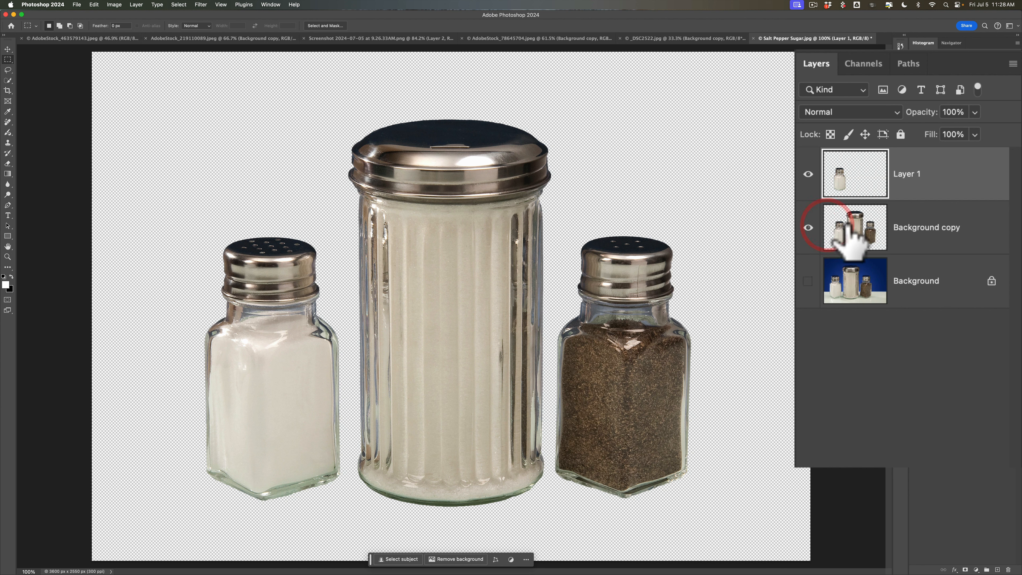
Marquee the sugar dispenser on the Background copy layer and copy it to its own layer
click(854, 236)
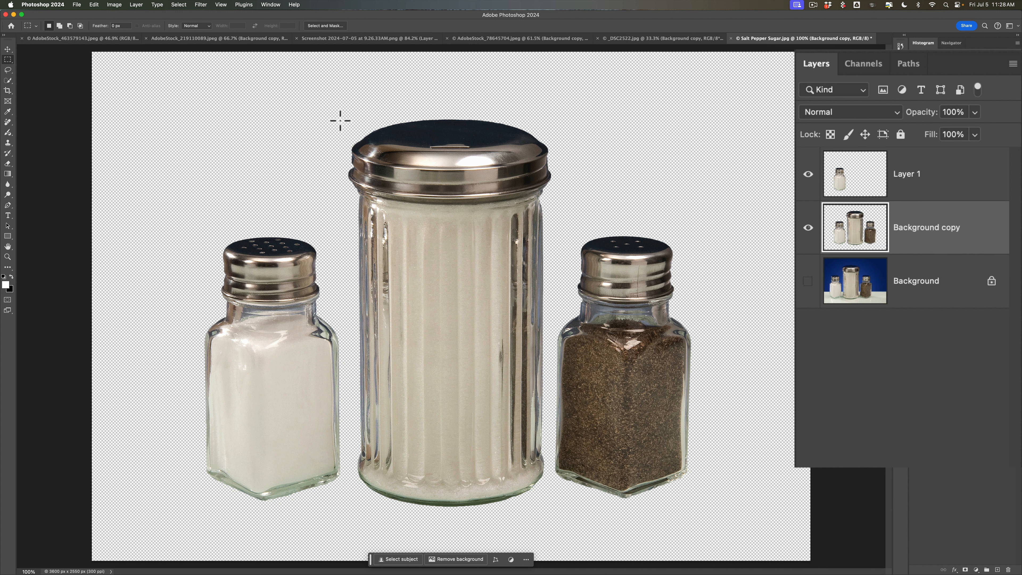
drag(344, 116, 553, 511)
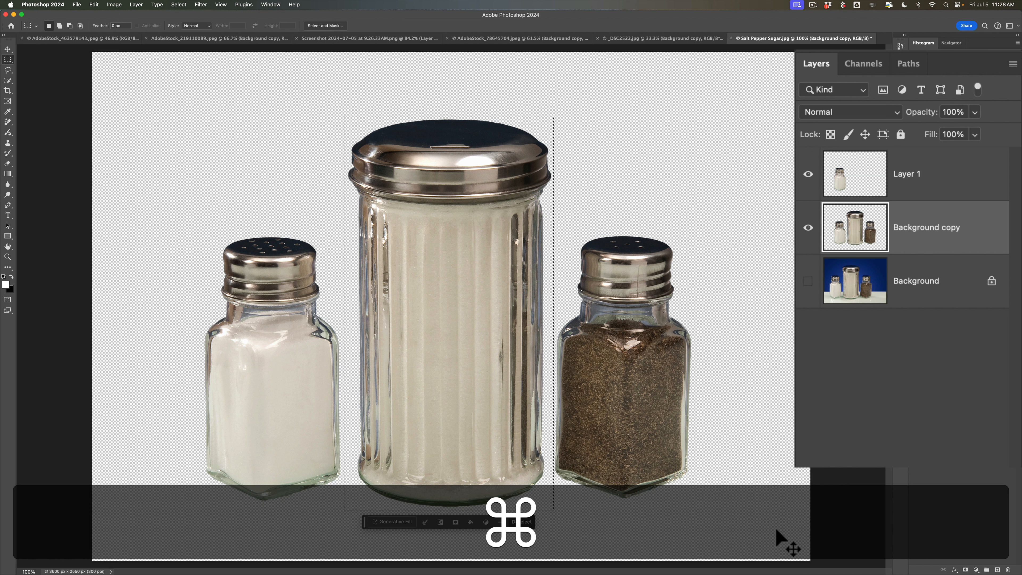
key(super+j)
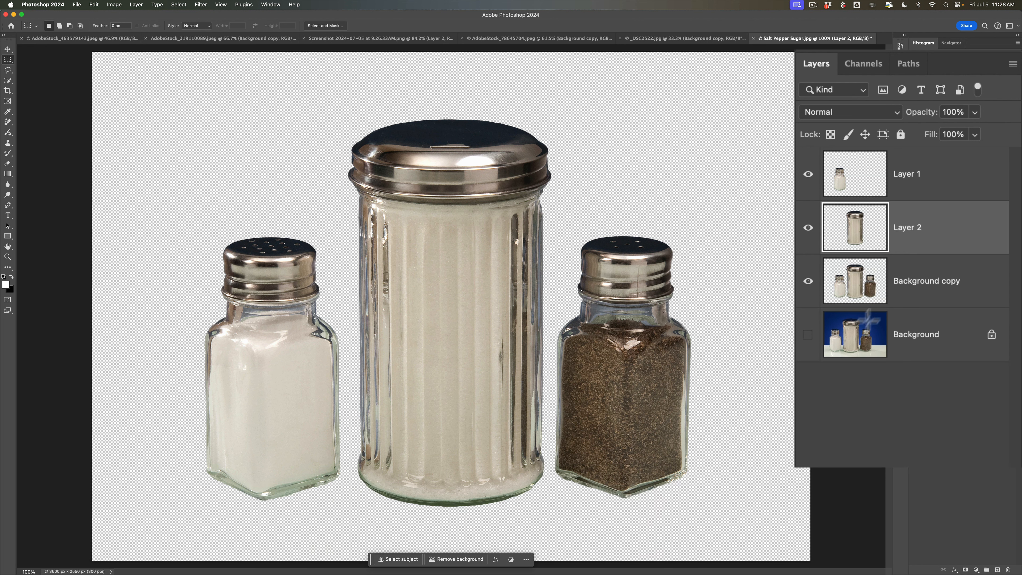
Copy the pepper shaker from the Background copy layer to its own layer and hide Background copy
click(852, 274)
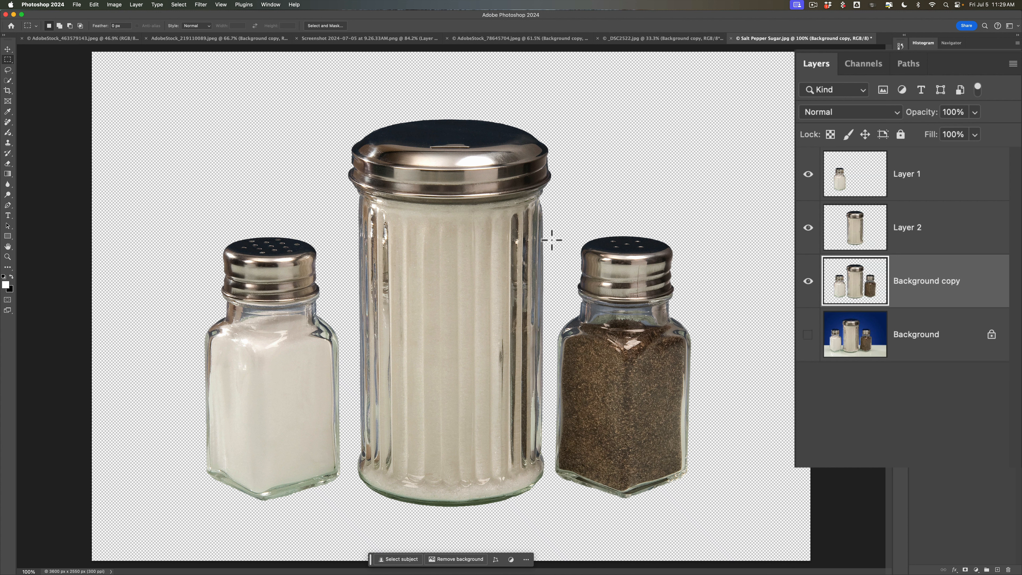
drag(552, 232, 696, 504)
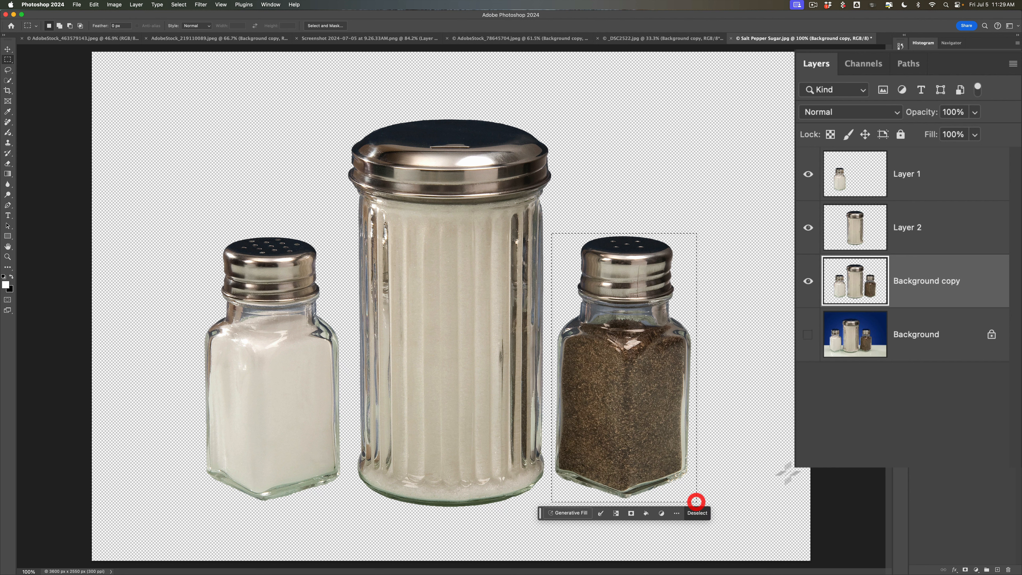
key(super+j)
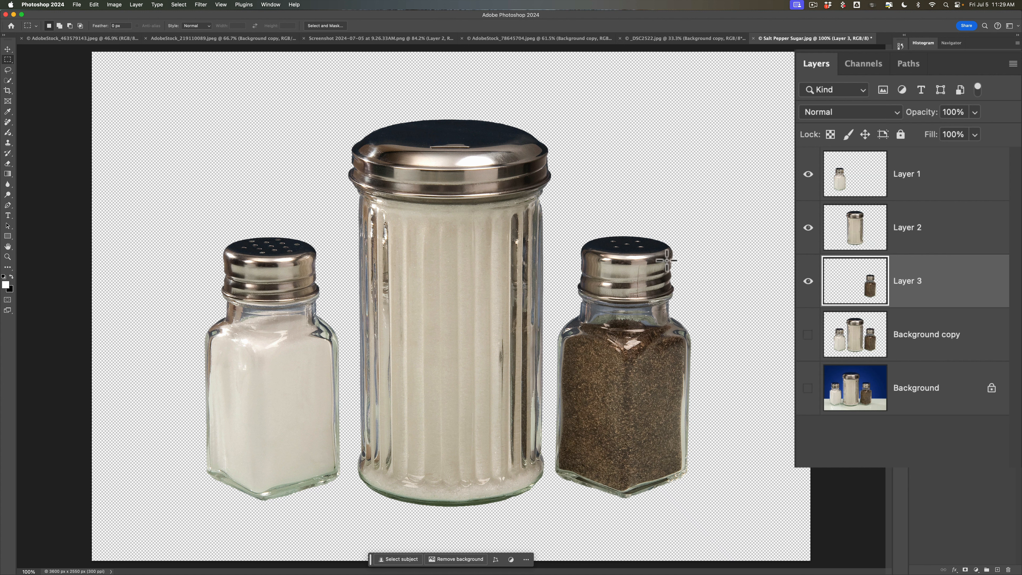
Reposition the pepper shaker, sugar dispenser and salt shaker independently with the Move tool, spreading the shakers toward the upper canvas corners
key(v)
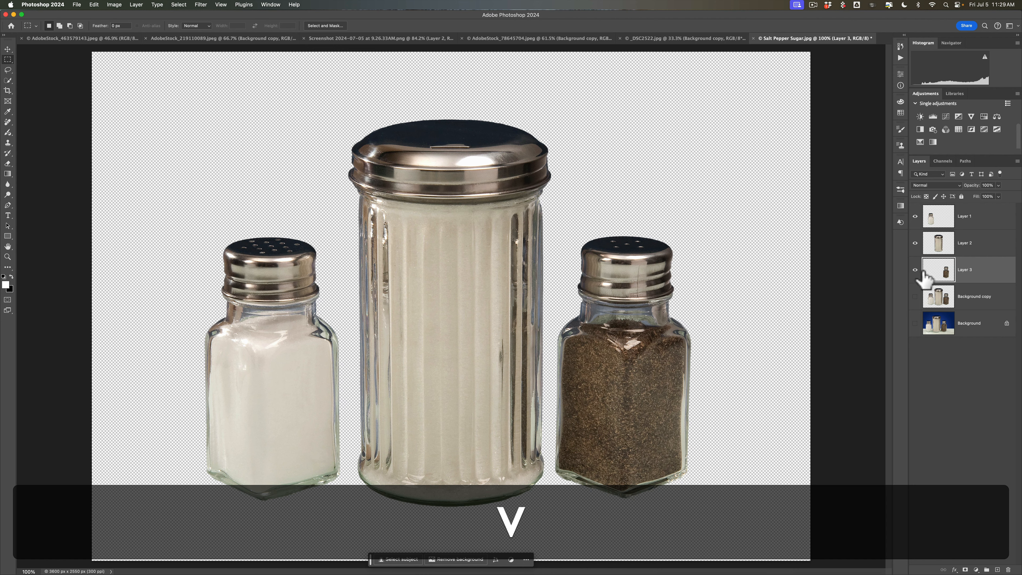
click(927, 270)
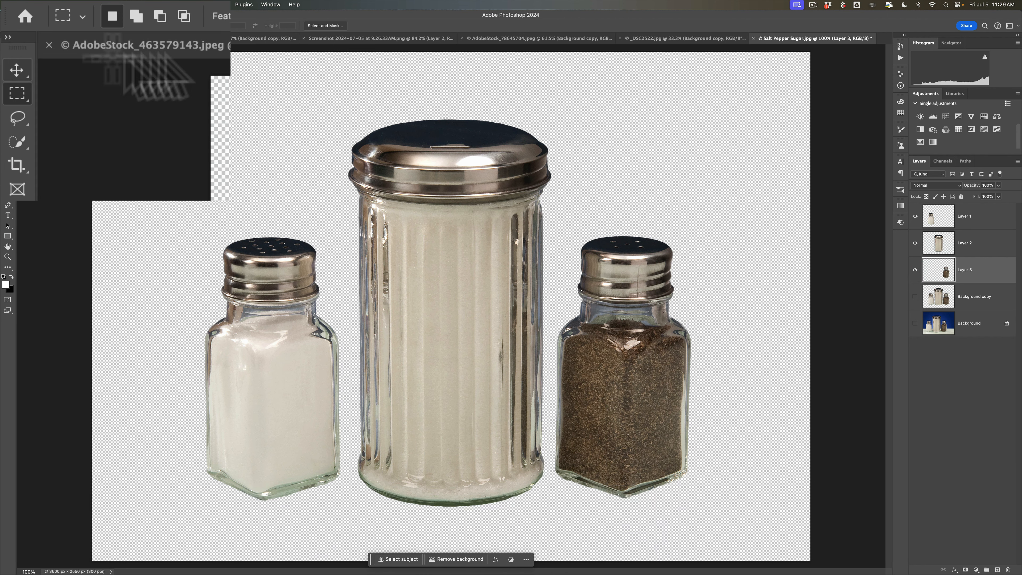
click(16, 70)
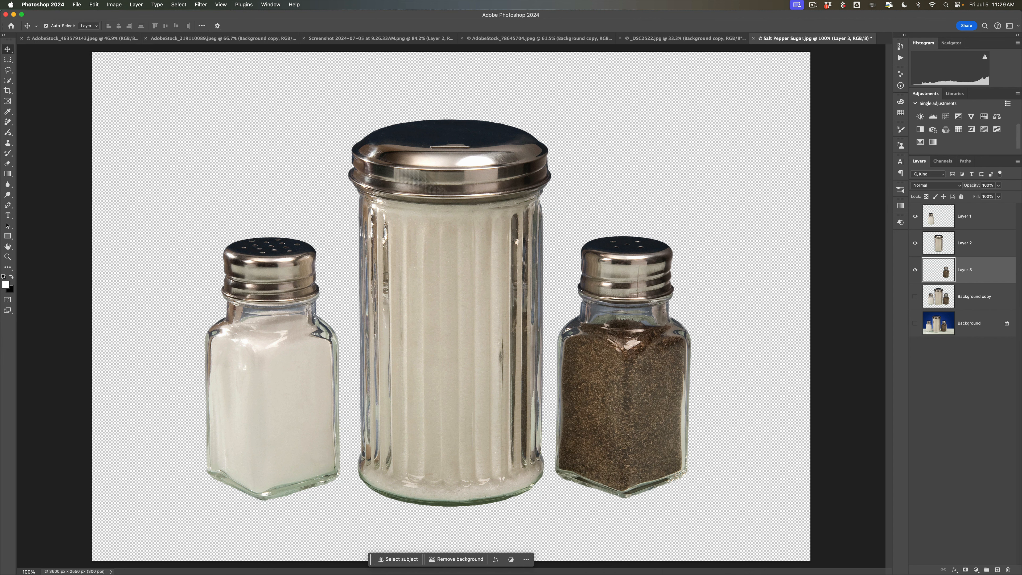
drag(622, 277, 696, 141)
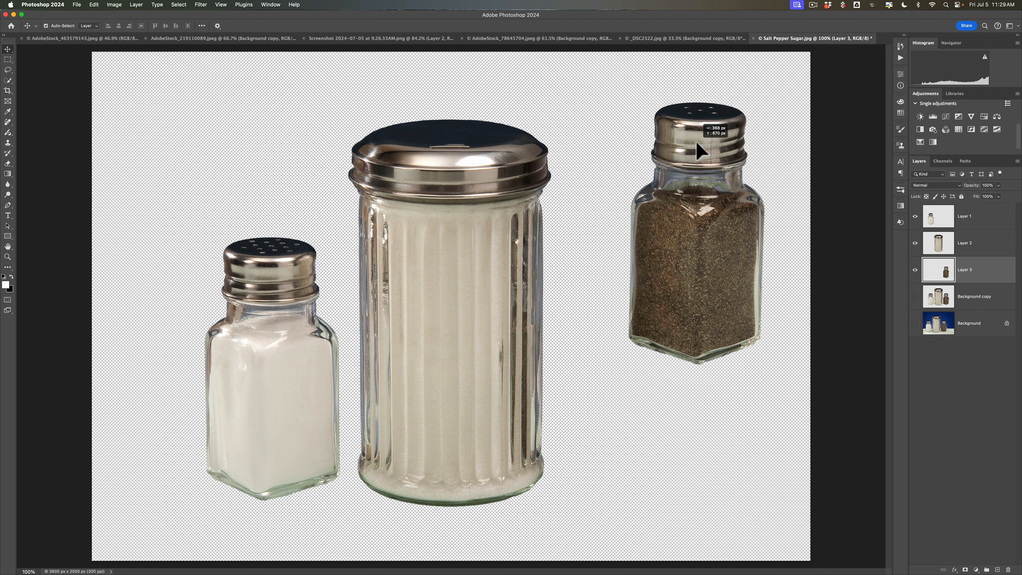
drag(485, 179, 535, 230)
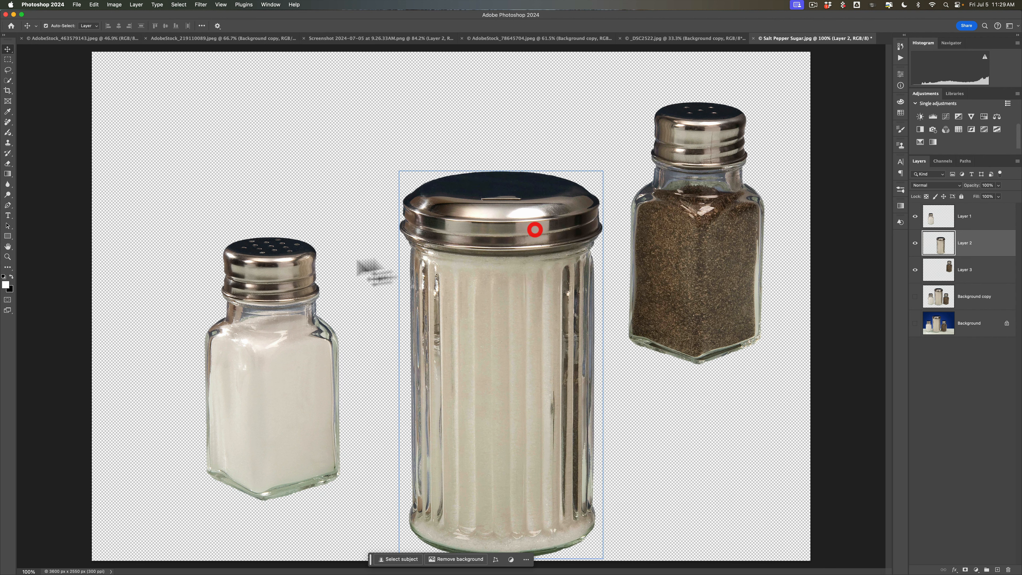
drag(278, 266, 199, 125)
drag(541, 267, 479, 237)
Try placing the pepper shaker in the sky of the _DSC2522.jpg beach image, undo it and return to Salt Pepper Sugar.jpg
drag(711, 184, 700, 43)
drag(579, 224, 579, 223)
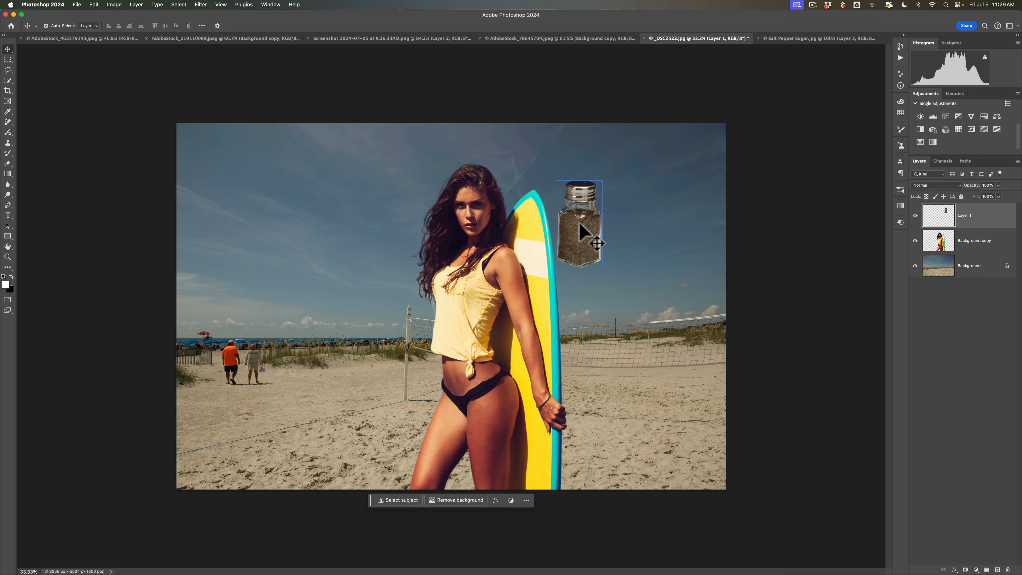
key(super+z)
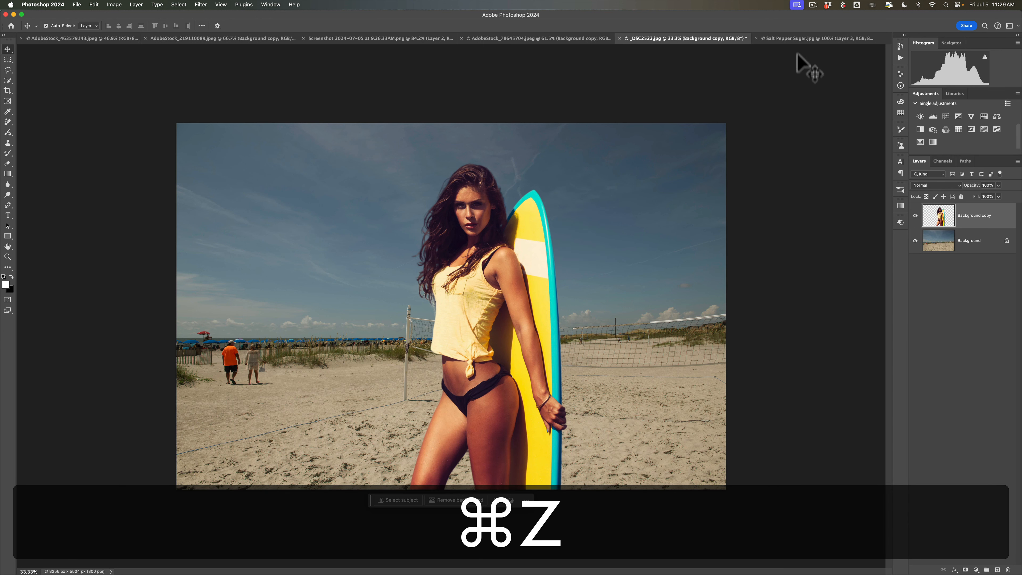
click(794, 38)
Arrange the sugar dispenser in the middle of the canvas with the salt and pepper shakers level on either side
drag(399, 271, 410, 210)
drag(233, 221, 234, 258)
drag(740, 224, 737, 262)
drag(192, 253, 191, 242)
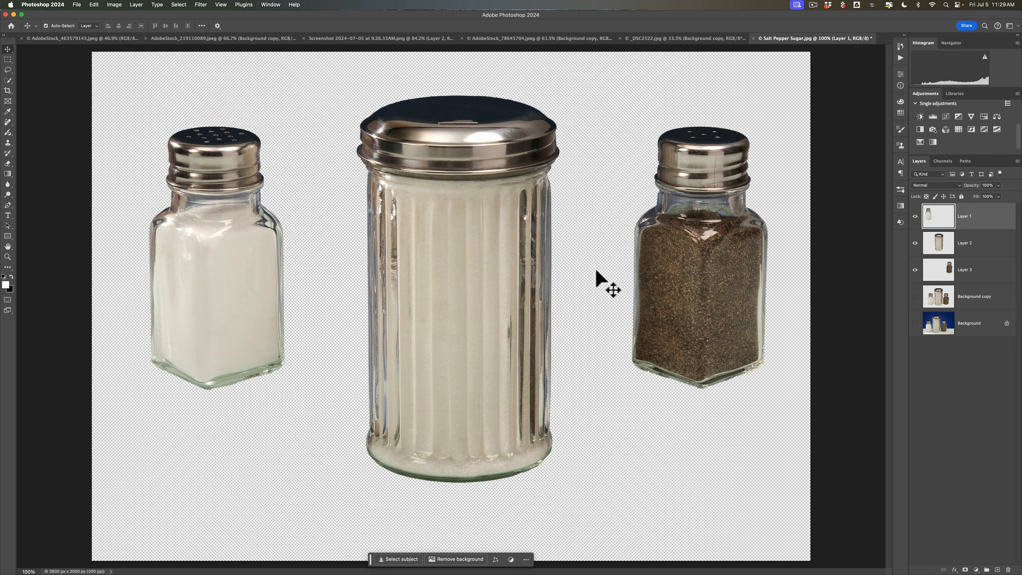